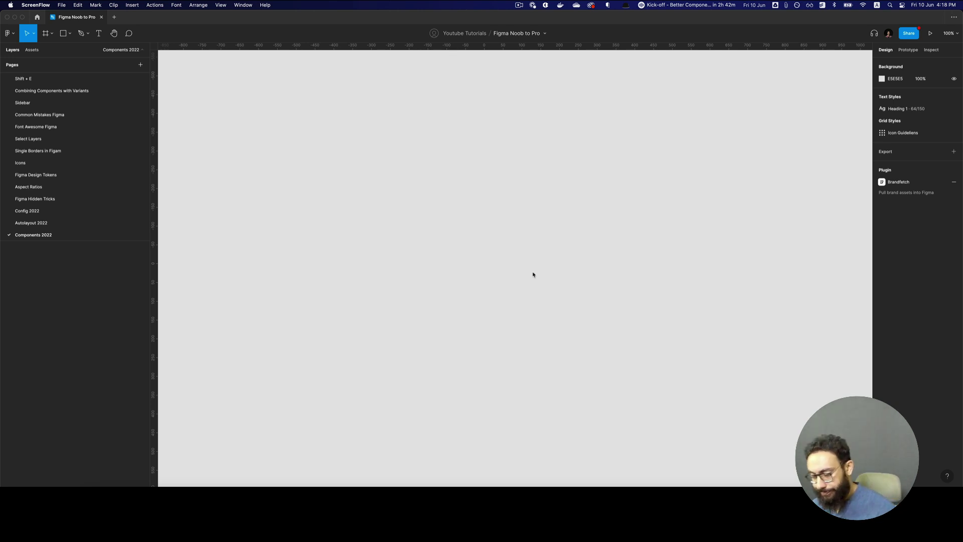
Draw a horizontal frame of about 319 × 68 on the empty canvas.
{"action": "left_click", "coordinate": [533, 274]}
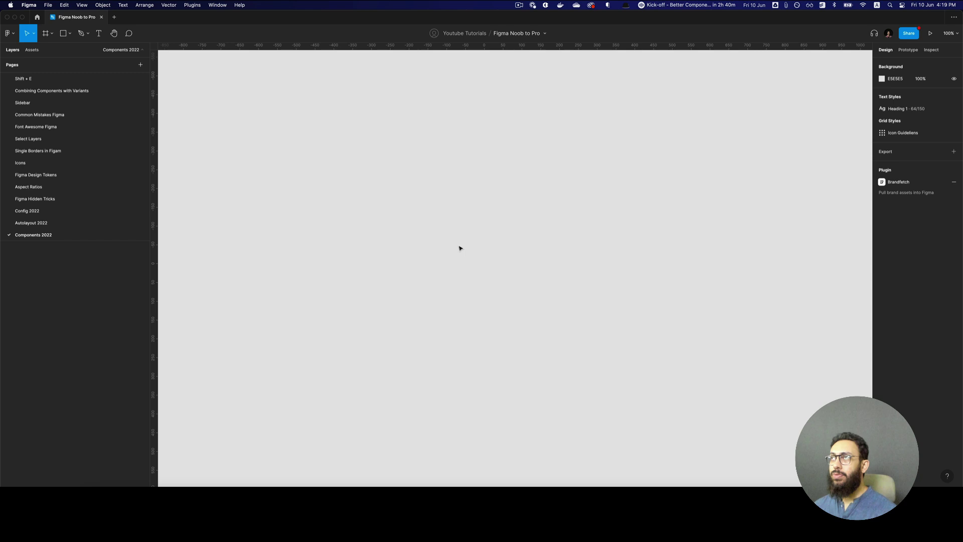
{"action": "key", "text": "a"}
{"action": "left_click_drag", "start_coordinate": [434, 221], "coordinate": [561, 248]}
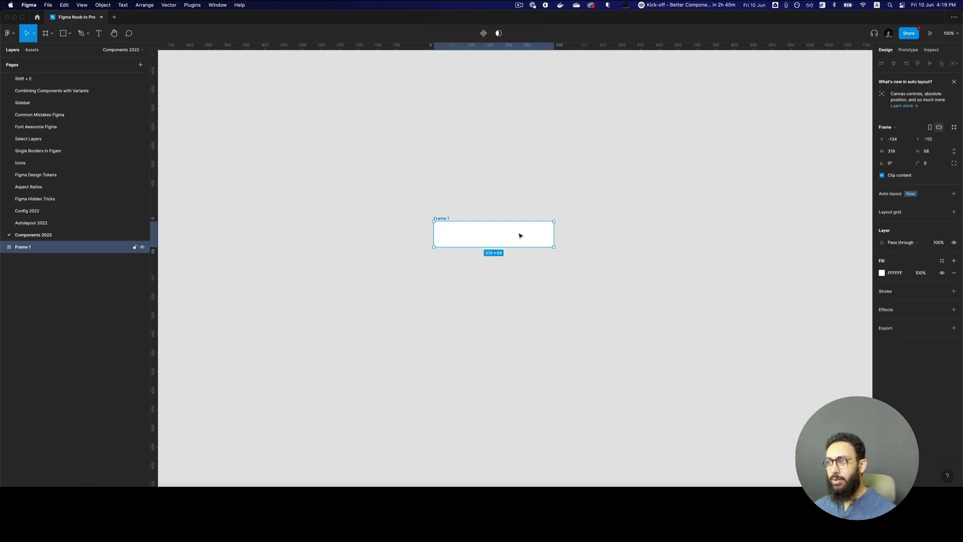
Set the corner radius of the new frame to 4.
{"action": "key", "text": "z"}
{"action": "left_click", "coordinate": [528, 235]}
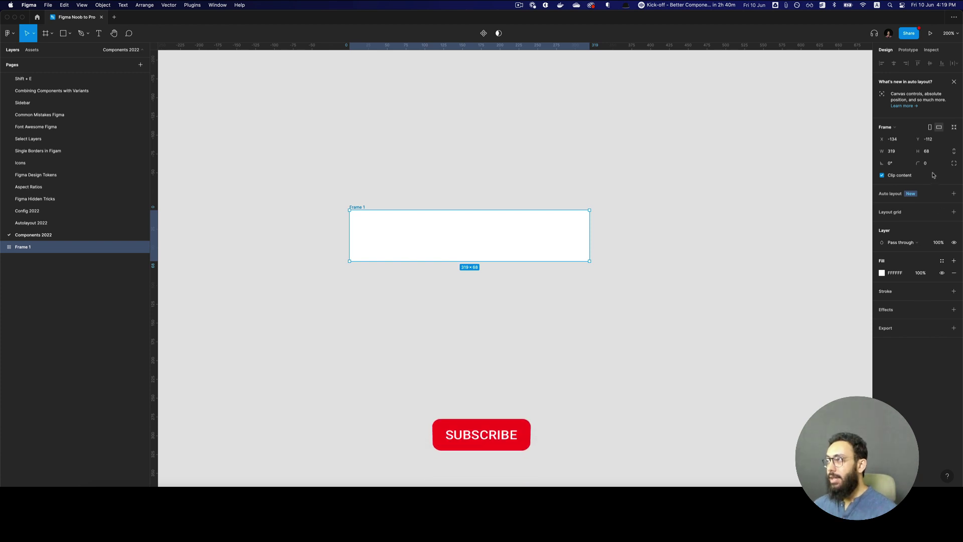
{"action": "left_click", "coordinate": [934, 166]}
{"action": "type", "text": "4"}
{"action": "key", "text": "Return"}
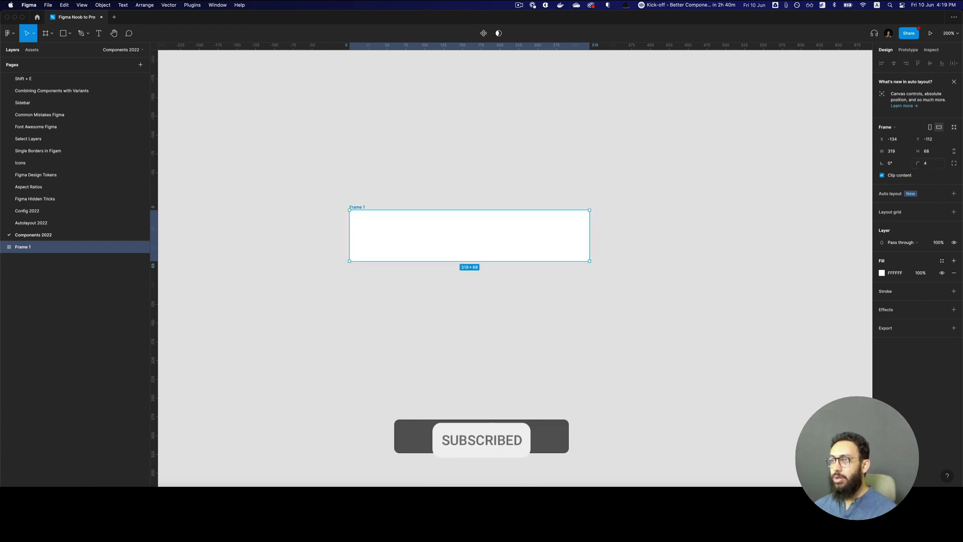
Reduce the frame's height to 40 while keeping its width.
{"action": "key", "text": "super+shift+Up"}
{"action": "key", "text": "super+shift+Up"}
{"action": "key", "text": "super+Up"}
{"action": "key", "text": "super+Up"}
{"action": "key", "text": "super+Up"}
{"action": "key", "text": "super+Up"}
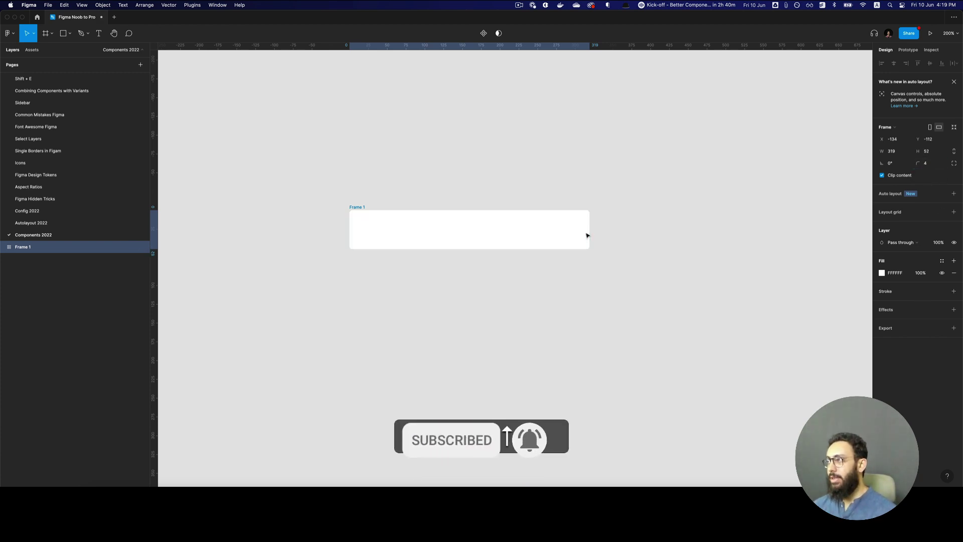
{"action": "key", "text": "super+Up"}
{"action": "key", "text": "super+Up"}
{"action": "key", "text": "super+Up"}
{"action": "key", "text": "super+Up"}
{"action": "key", "text": "super+Up"}
{"action": "key", "text": "super+Down"}
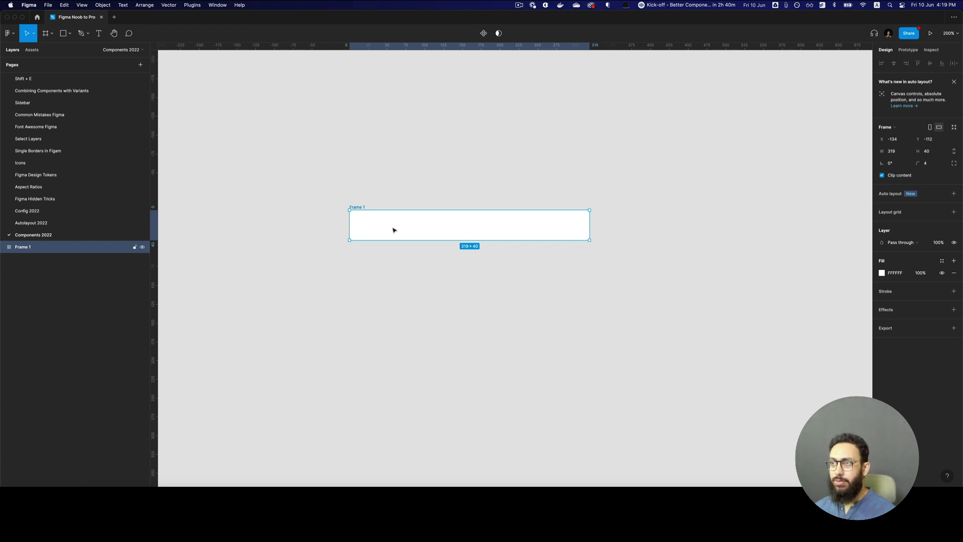
Add the text "Placeholder" inside the frame and centre it vertically near the left end.
{"action": "key", "text": "t"}
{"action": "left_click", "coordinate": [373, 224]}
{"action": "type", "text": "Placeholder"}
{"action": "key", "text": "Escape"}
{"action": "key", "text": "v"}
{"action": "left_click_drag", "start_coordinate": [397, 235], "coordinate": [399, 227]}
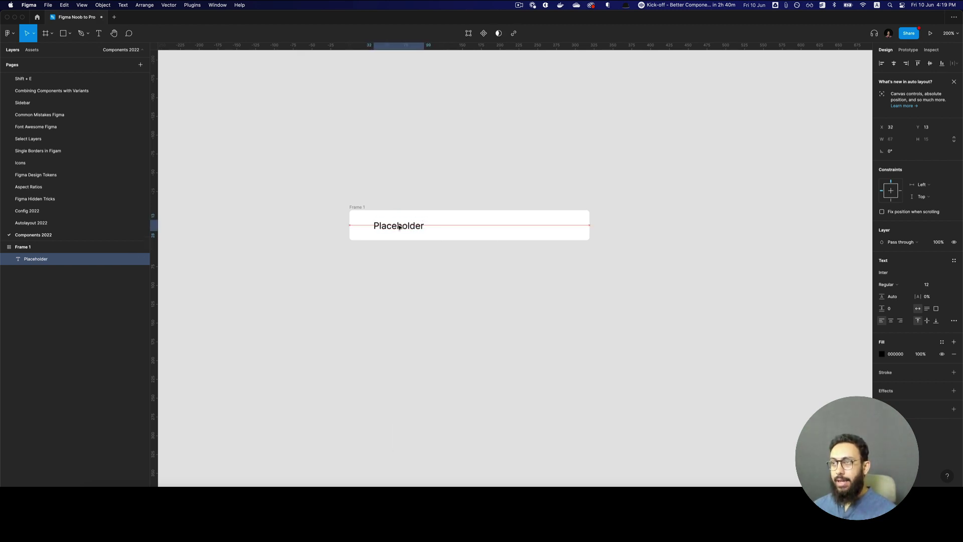
Insert the search icon from the component library and place it inside the frame, left of the placeholder text.
{"action": "key", "text": "z"}
{"action": "left_click", "coordinate": [376, 221]}
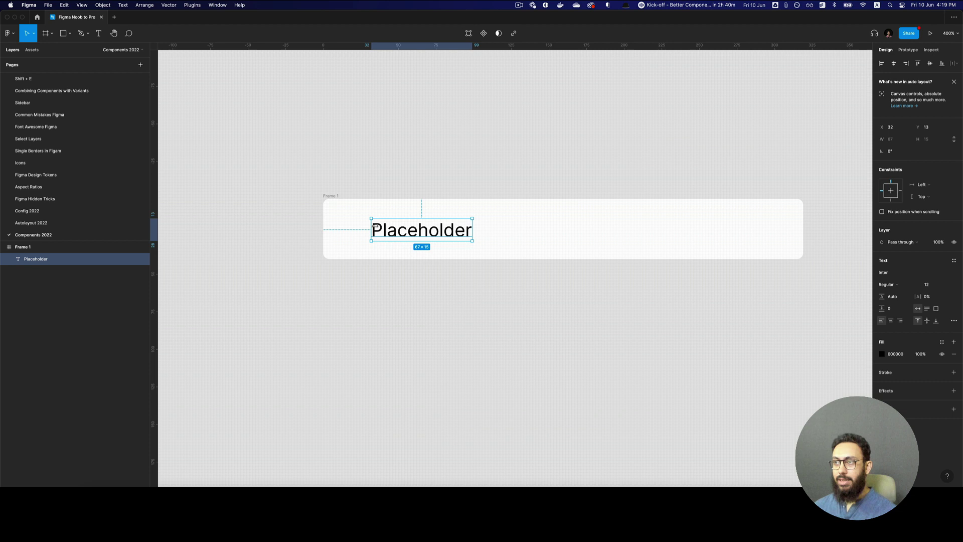
{"action": "left_click", "coordinate": [77, 163]}
{"action": "left_click", "coordinate": [60, 235]}
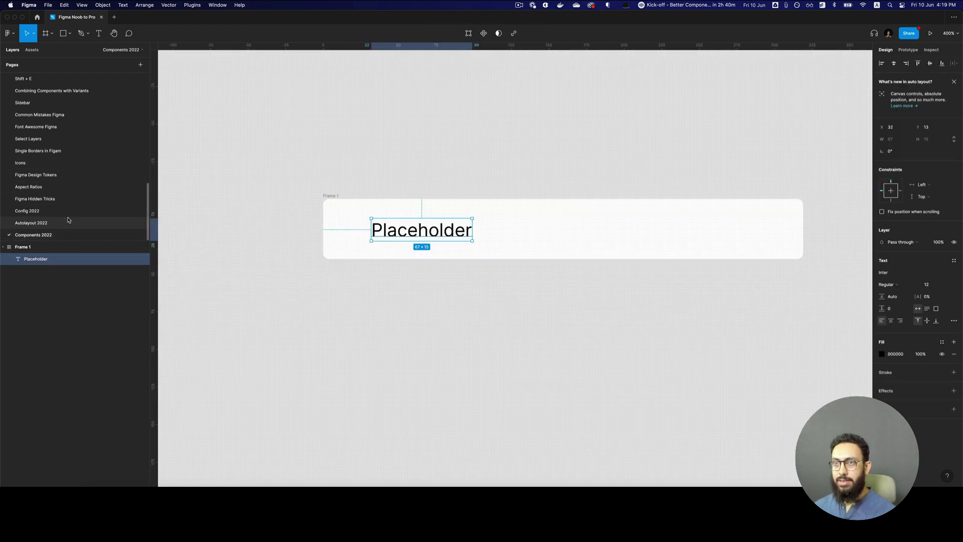
{"action": "left_click", "coordinate": [346, 227]}
{"action": "key", "text": "shift+i"}
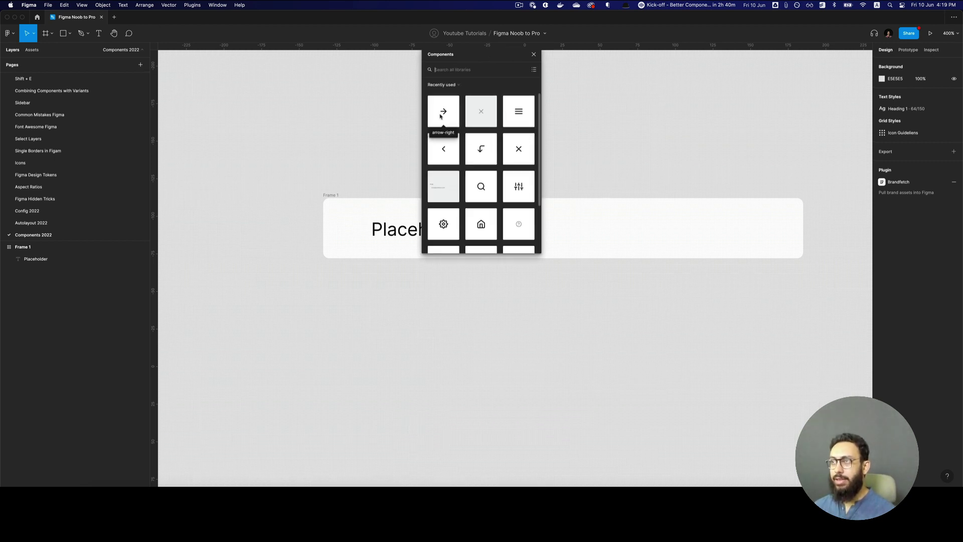
{"action": "scroll", "coordinate": [461, 165], "scroll_direction": "down", "scroll_amount": 2}
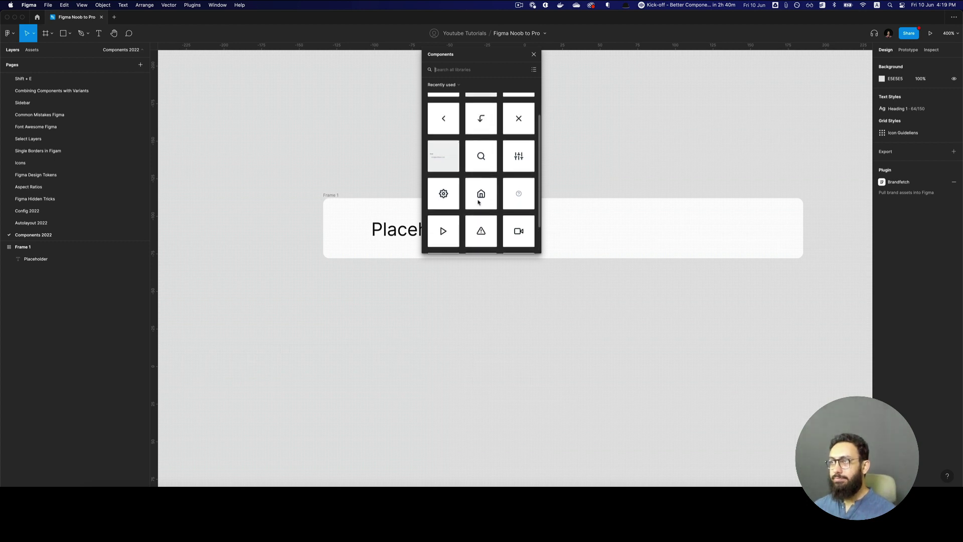
{"action": "left_click", "coordinate": [483, 161]}
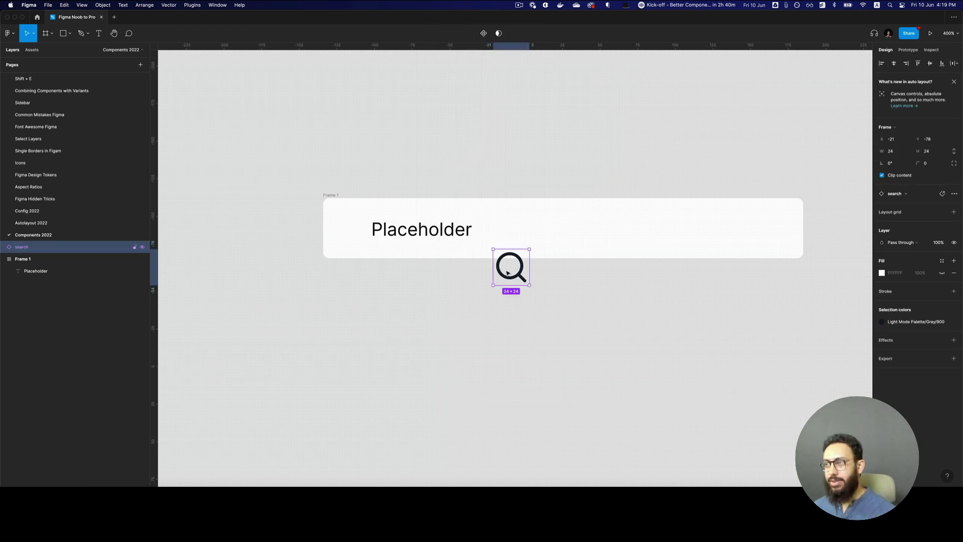
{"action": "left_click_drag", "start_coordinate": [507, 273], "coordinate": [348, 233]}
Scale the search icon to a width of 20.
{"action": "key", "text": "shift+super+s"}
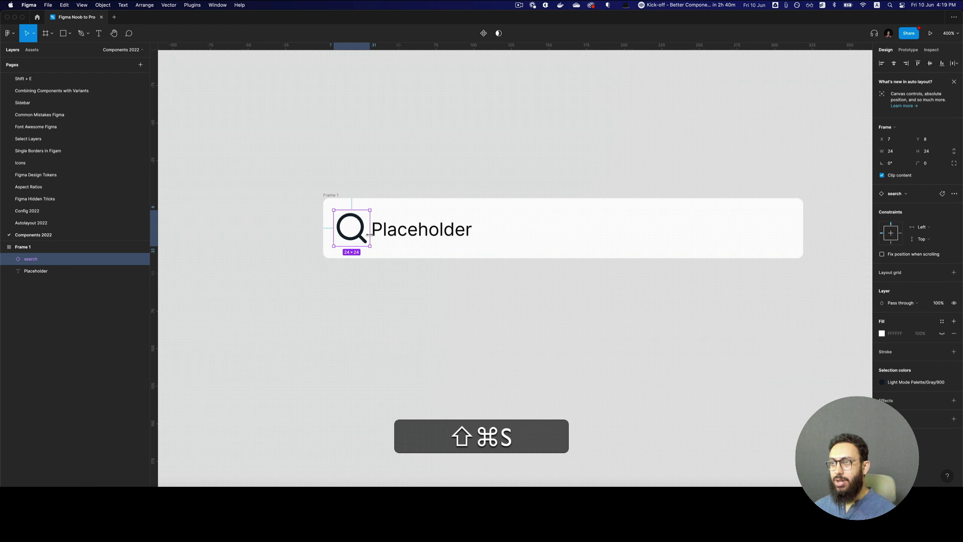
{"action": "type", "text": "20"}
{"action": "key", "text": "Return"}
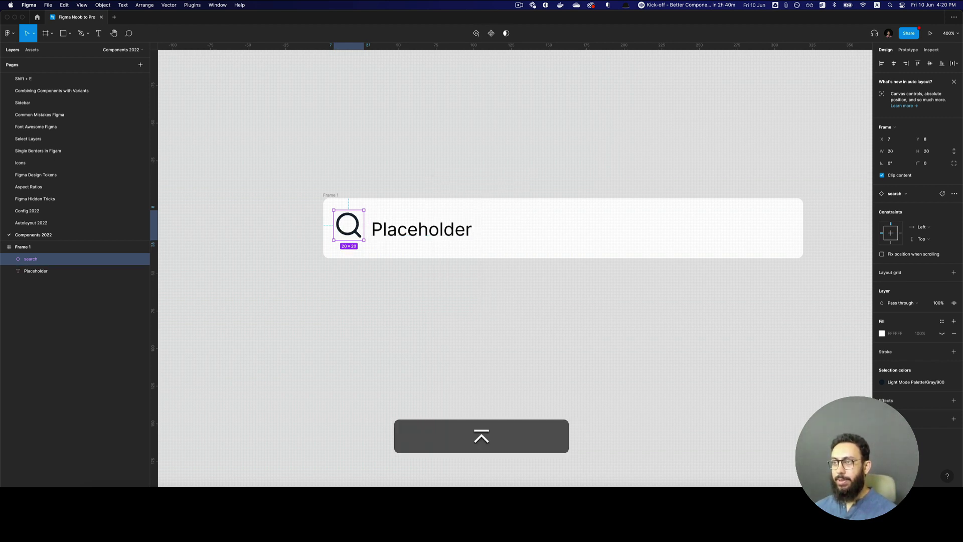
Scale the search icon, including its inner vector, to a width of 16.
{"action": "key", "text": "super+Return"}
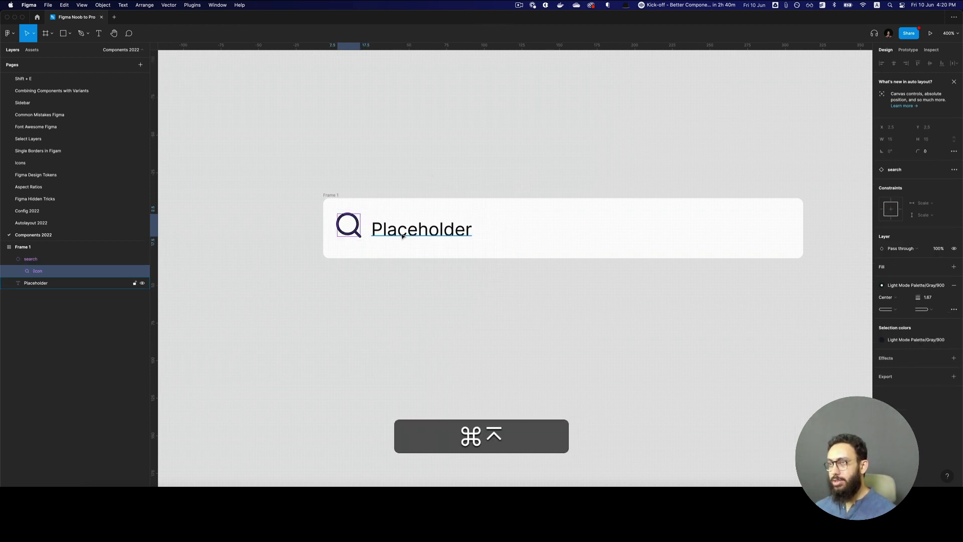
{"action": "key", "text": "shift+Return"}
{"action": "key", "text": "shift+super+s"}
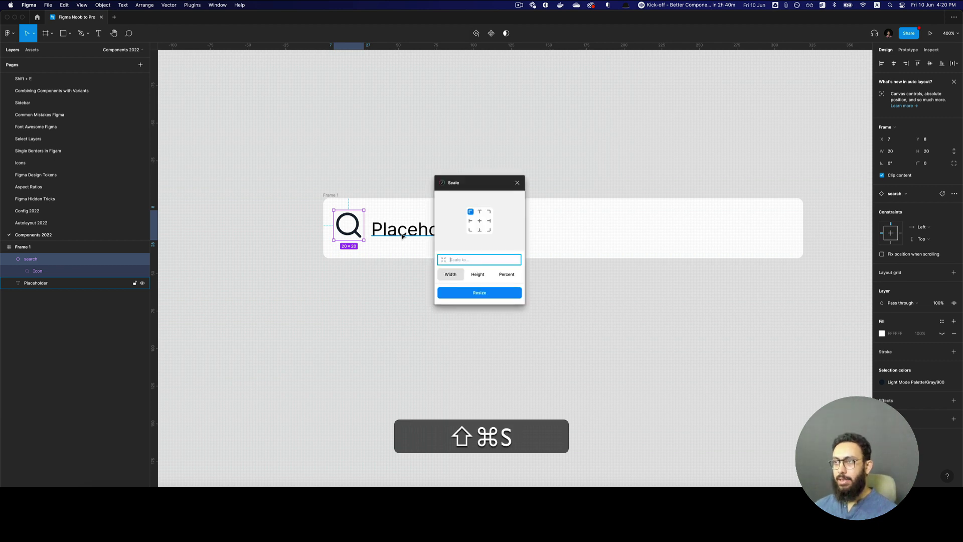
{"action": "type", "text": "16"}
{"action": "key", "text": "Return"}
Reposition the search icon to X 15, Y 12 and the placeholder text beside it, vertically centred in the frame.
{"action": "left_click_drag", "start_coordinate": [345, 222], "coordinate": [412, 234]}
{"action": "left_click", "coordinate": [401, 232]}
{"action": "key", "text": "shift+Tab"}
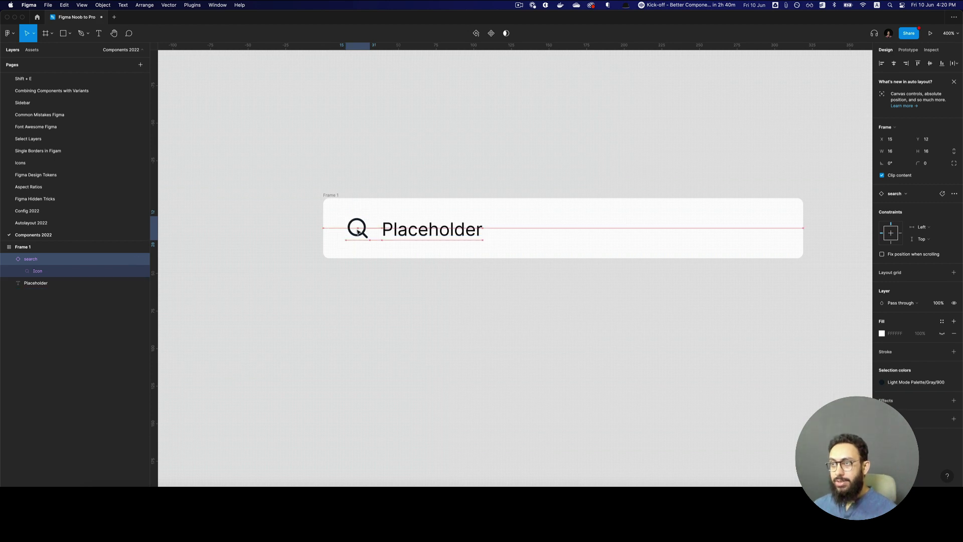
Wrap the search icon and placeholder text in a horizontal auto layout frame and rename it "Content".
{"action": "left_click", "coordinate": [410, 233], "text": "shift"}
{"action": "key", "text": "shift+a"}
{"action": "key", "text": "shift+super+r"}
{"action": "type", "text": "Content"}
{"action": "key", "text": "Return"}
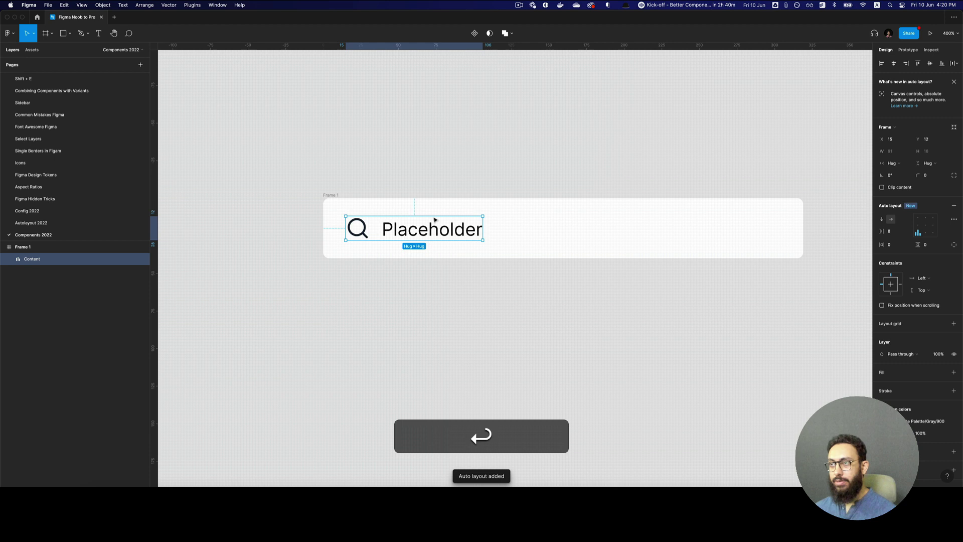
Apply auto layout to the outer frame with a fixed height of 40 and widen it to about 243.
{"action": "left_click", "coordinate": [341, 198]}
{"action": "key", "text": "shift"}
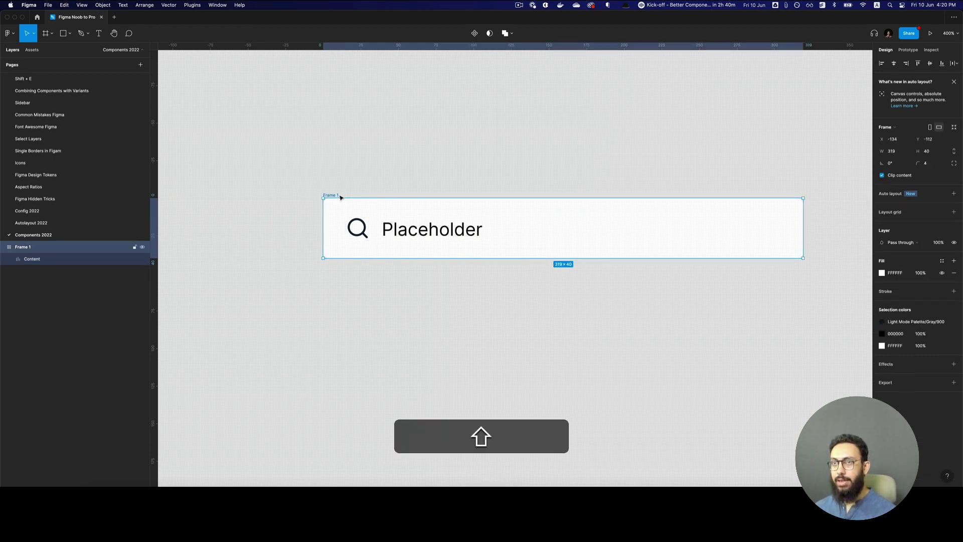
{"action": "key", "text": "shift+a"}
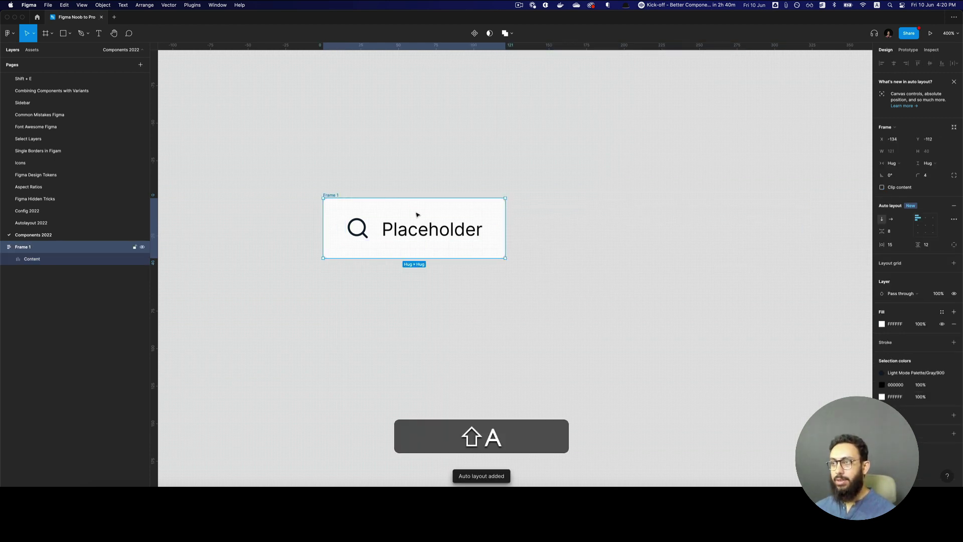
{"action": "left_click", "coordinate": [934, 163]}
{"action": "left_click", "coordinate": [934, 164]}
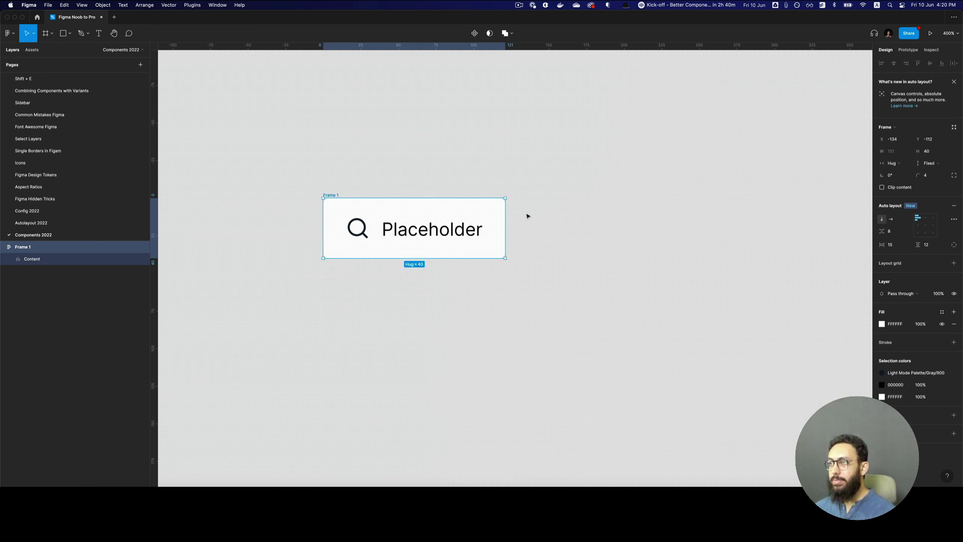
{"action": "left_click_drag", "start_coordinate": [519, 219], "coordinate": [691, 223]}
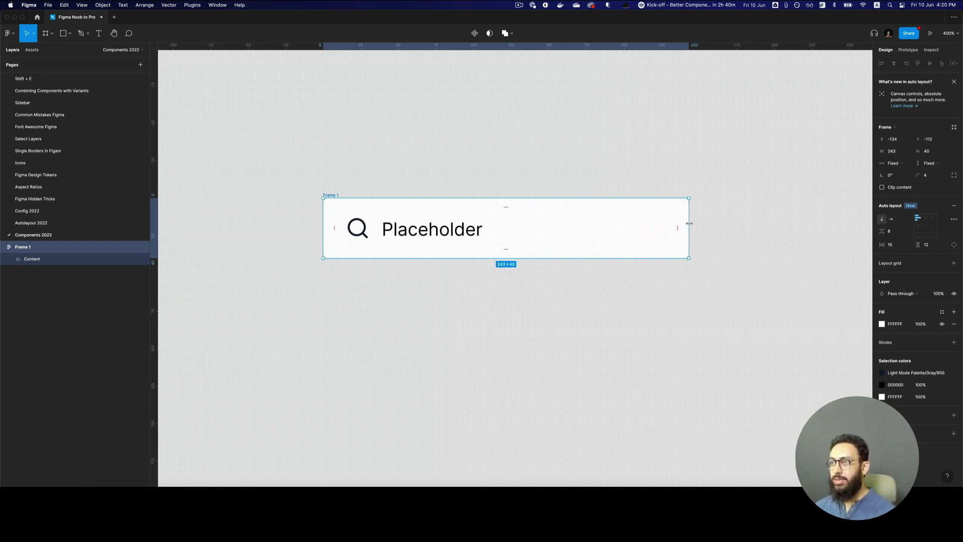
{"action": "left_click", "coordinate": [403, 229]}
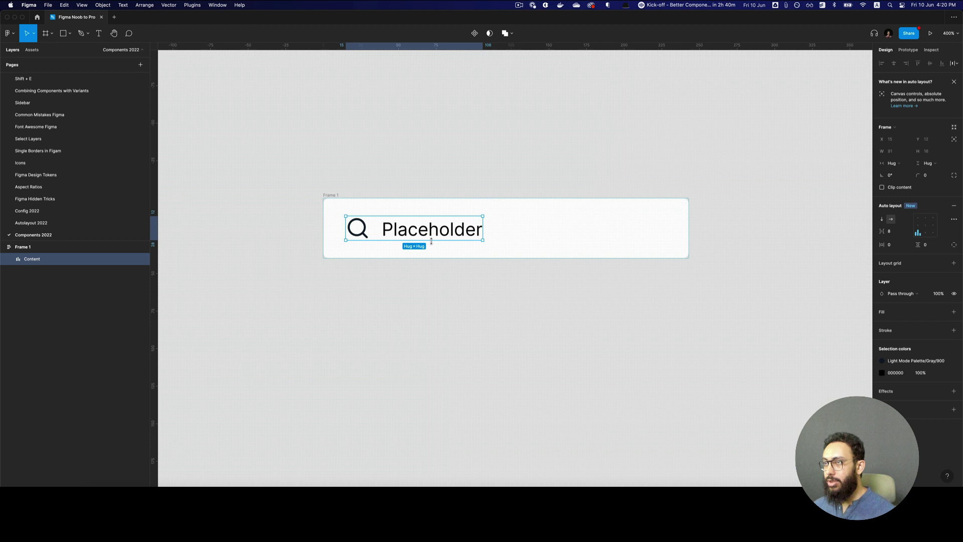
{"action": "key", "text": "super"}
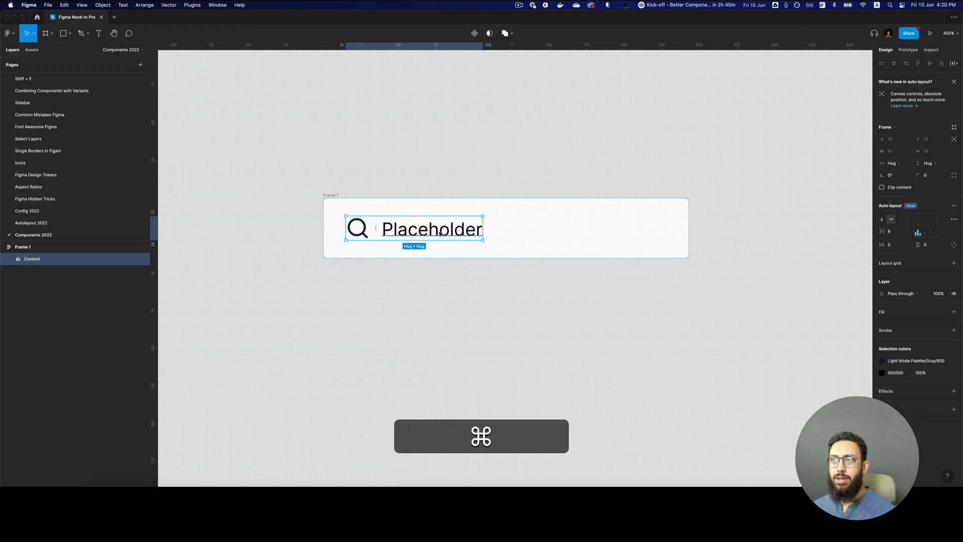
{"action": "left_click", "coordinate": [368, 165]}
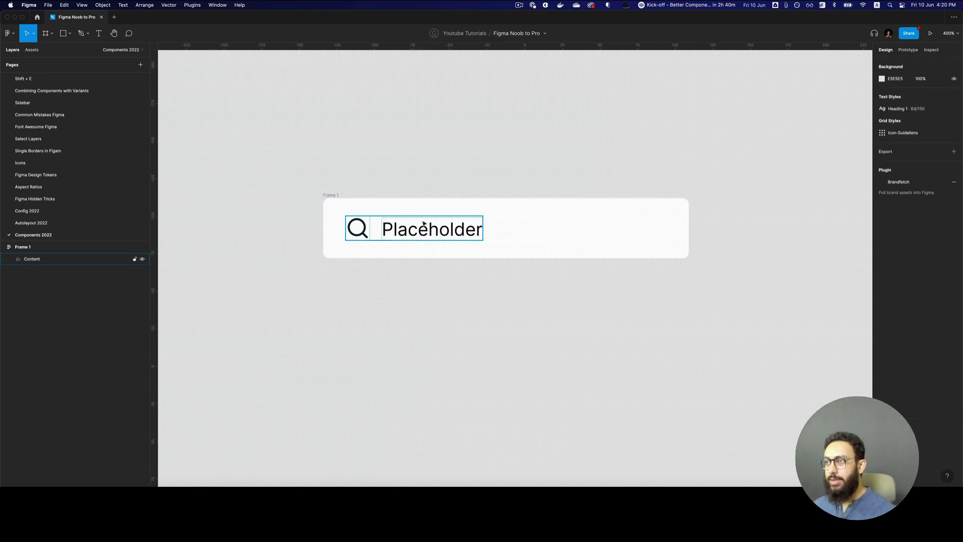
{"action": "left_click", "coordinate": [359, 229]}
{"action": "left_click", "coordinate": [359, 228], "text": "super"}
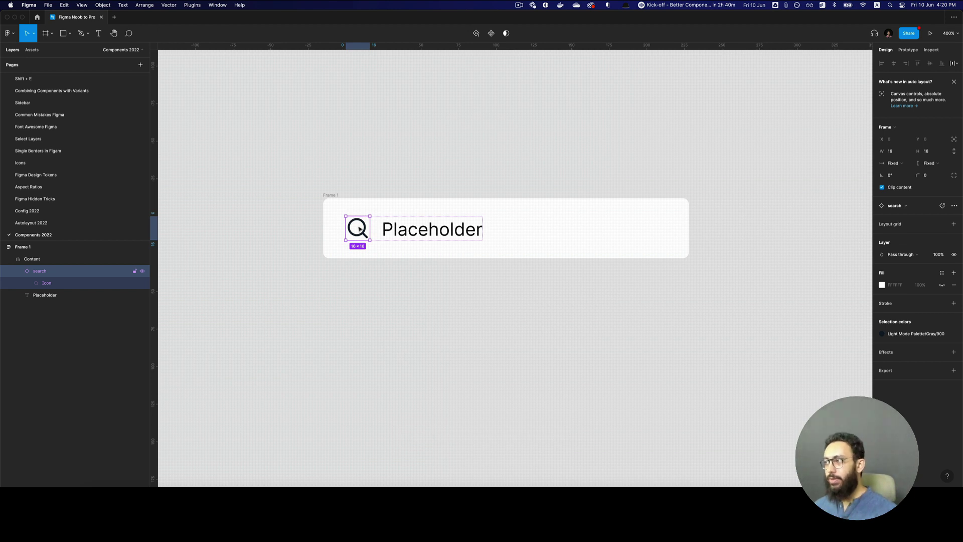
{"action": "left_click", "coordinate": [672, 172]}
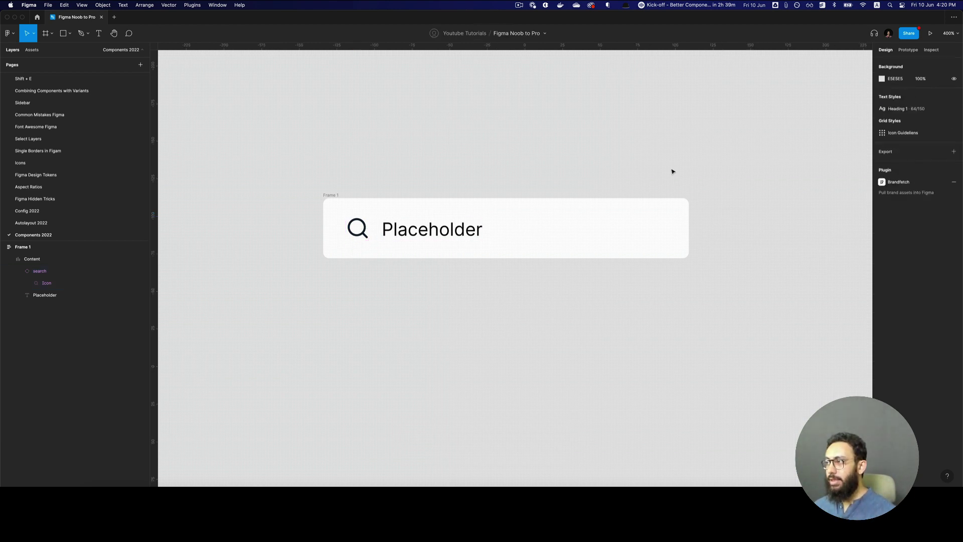
Enable the TSS UI Kit – PRO LITE library for this file.
{"action": "key", "text": "alt+3"}
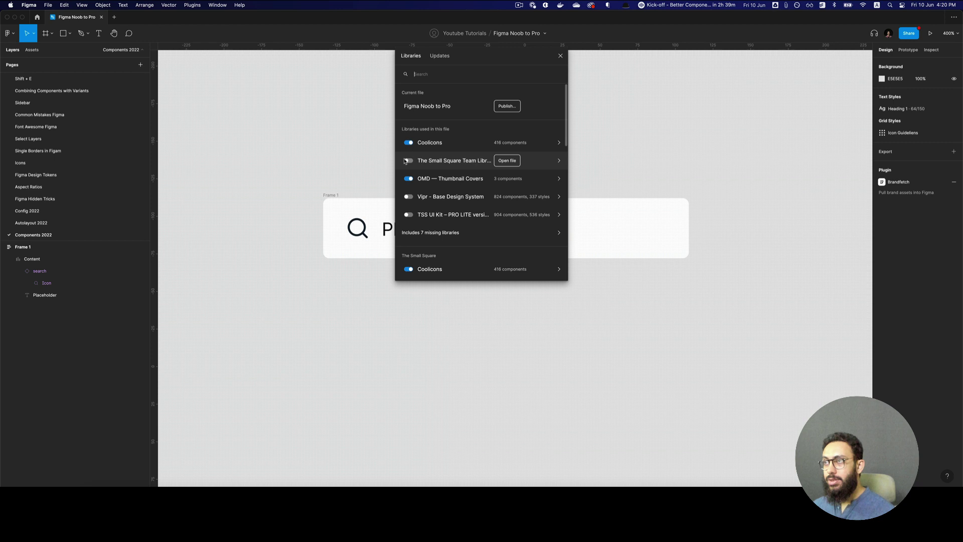
{"action": "left_click", "coordinate": [409, 215]}
{"action": "left_click", "coordinate": [560, 57]}
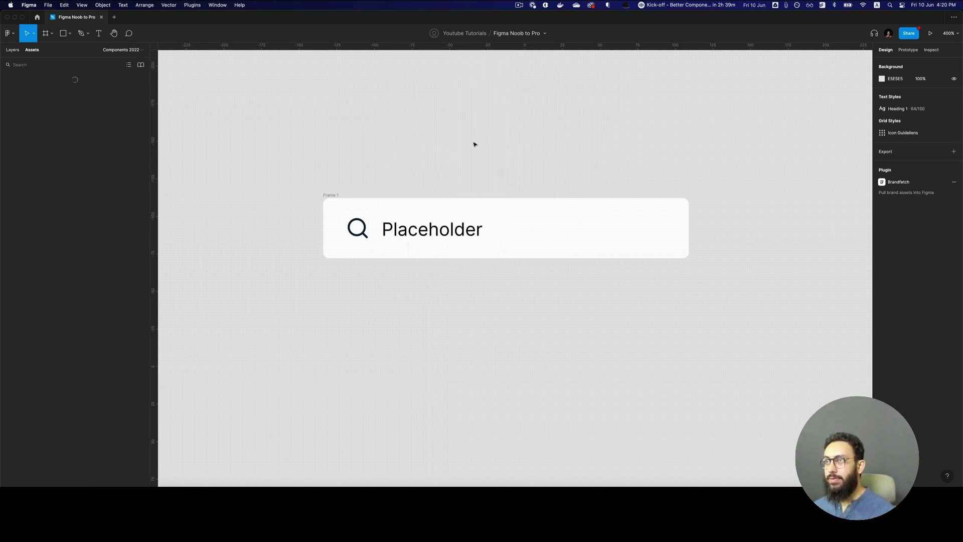
{"action": "left_click", "coordinate": [419, 236]}
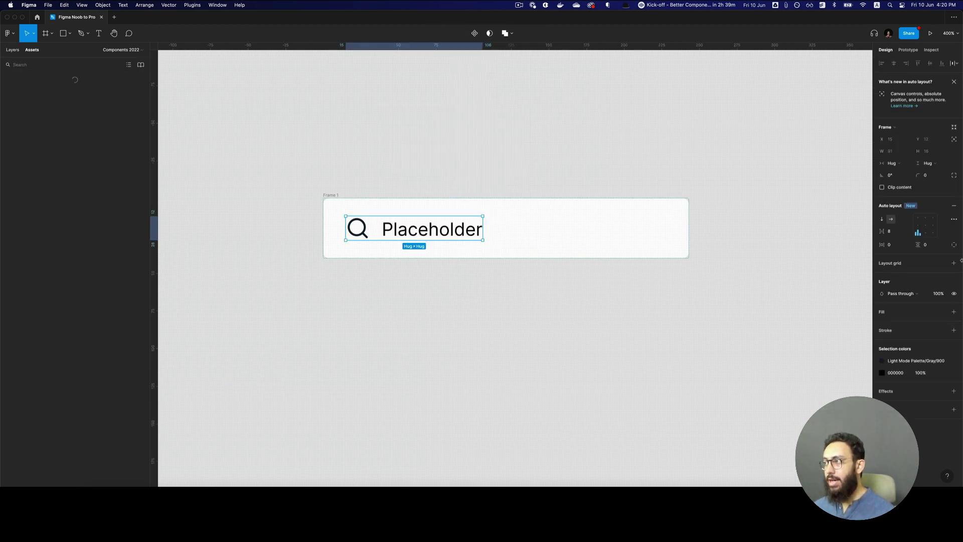
{"action": "left_click", "coordinate": [942, 312]}
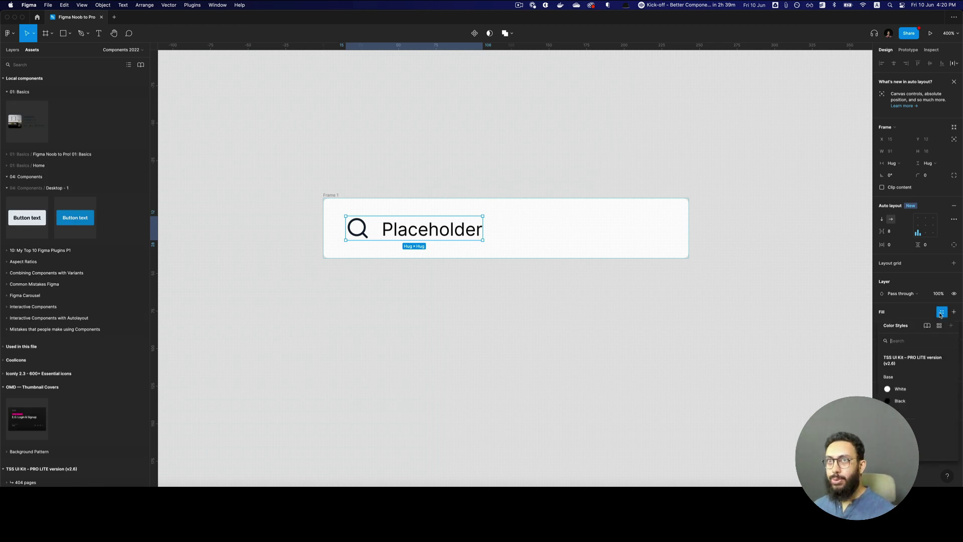
{"action": "left_click", "coordinate": [12, 50]}
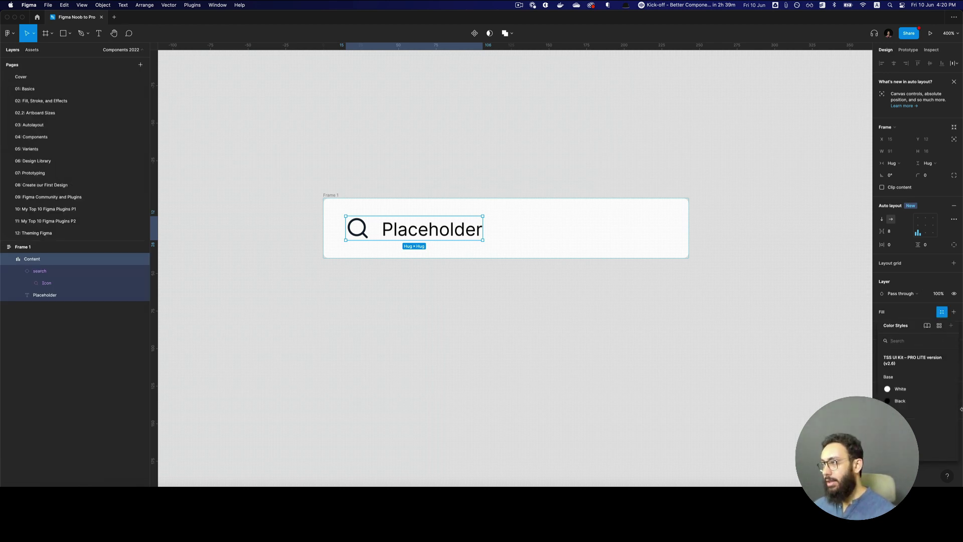
{"action": "scroll", "coordinate": [918, 371], "scroll_direction": "down", "scroll_amount": 5}
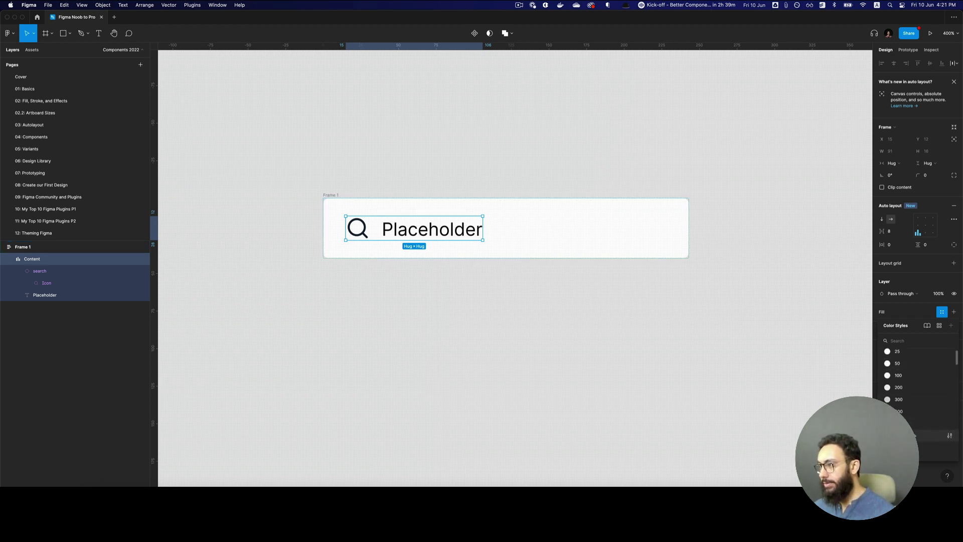
{"action": "key", "text": "super+z"}
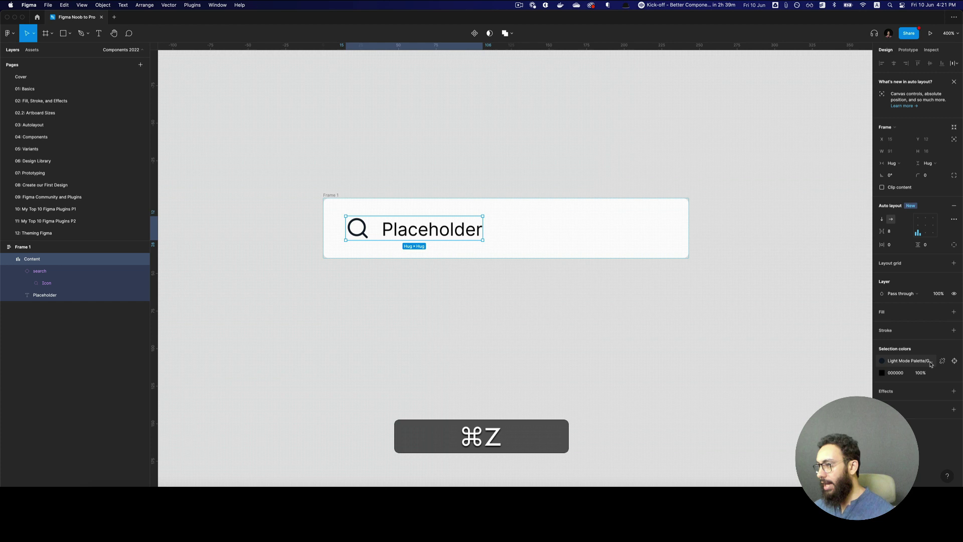
Apply the library colour style Gray/600 to both the search icon and the placeholder text.
{"action": "scroll", "coordinate": [828, 381], "scroll_direction": "up", "scroll_amount": 3}
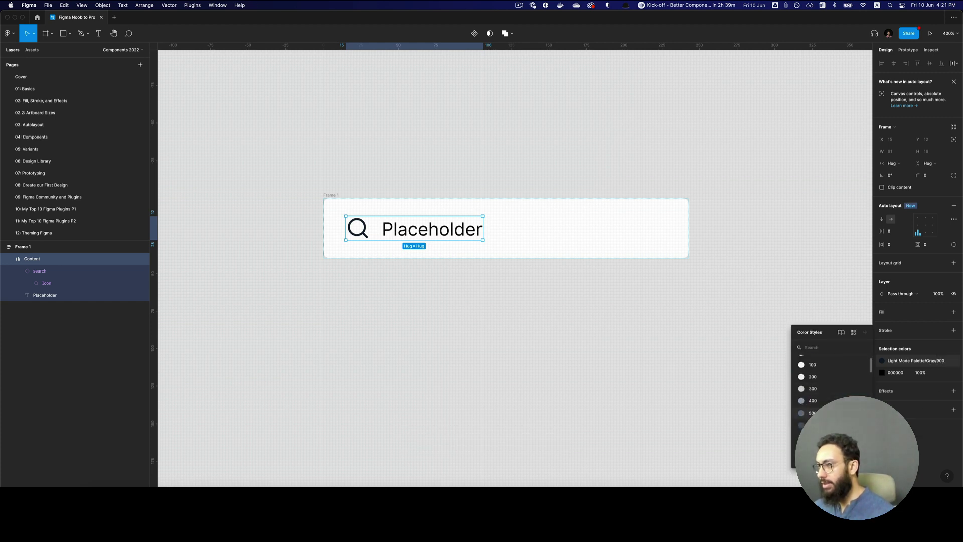
{"action": "left_click", "coordinate": [813, 381]}
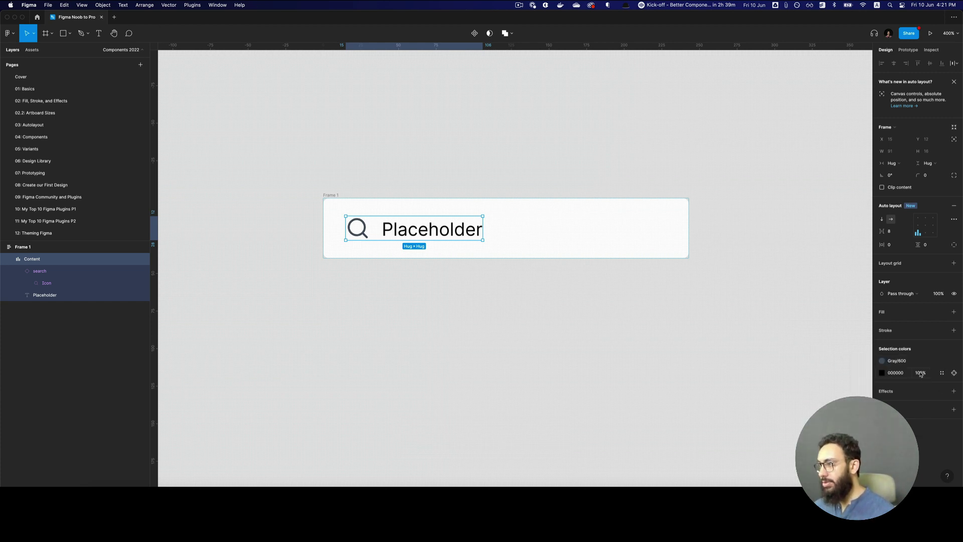
{"action": "left_click", "coordinate": [939, 373]}
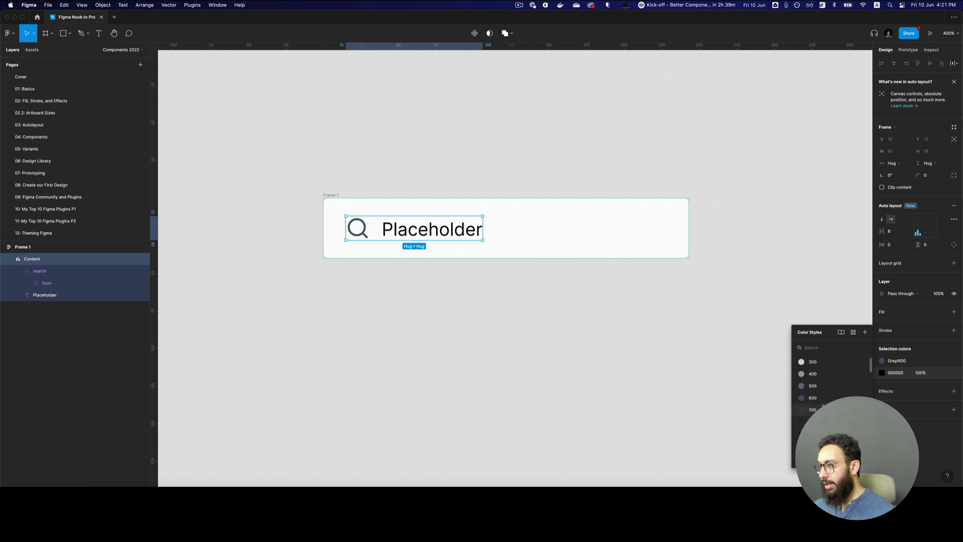
{"action": "left_click", "coordinate": [813, 397]}
{"action": "left_click", "coordinate": [539, 266]}
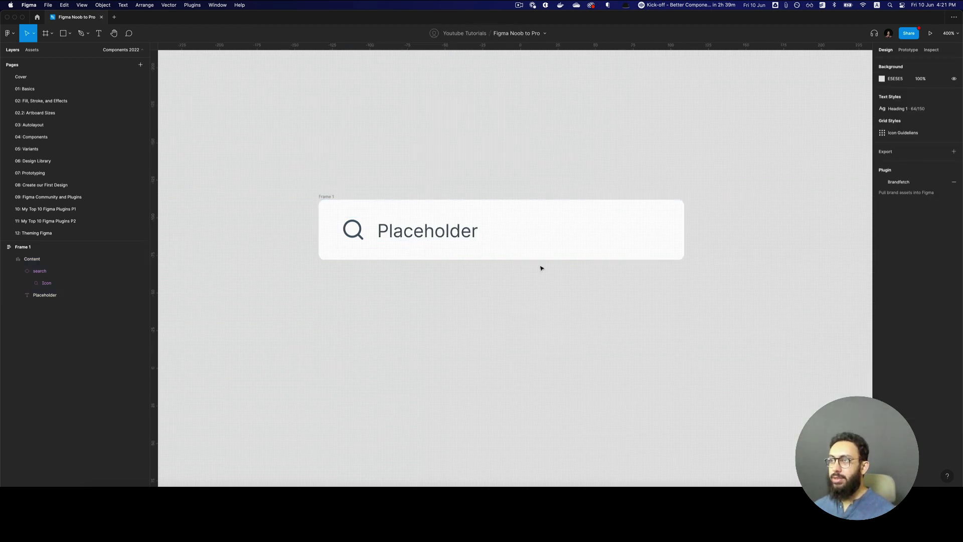
Apply the Text sm Normal 14/20 text style to the placeholder text.
{"action": "left_click", "coordinate": [539, 227]}
{"action": "key", "text": "cmd+0"}
{"action": "key", "text": "cmd+z"}
{"action": "scroll", "coordinate": [436, 286], "scroll_direction": "up", "scroll_amount": 5}
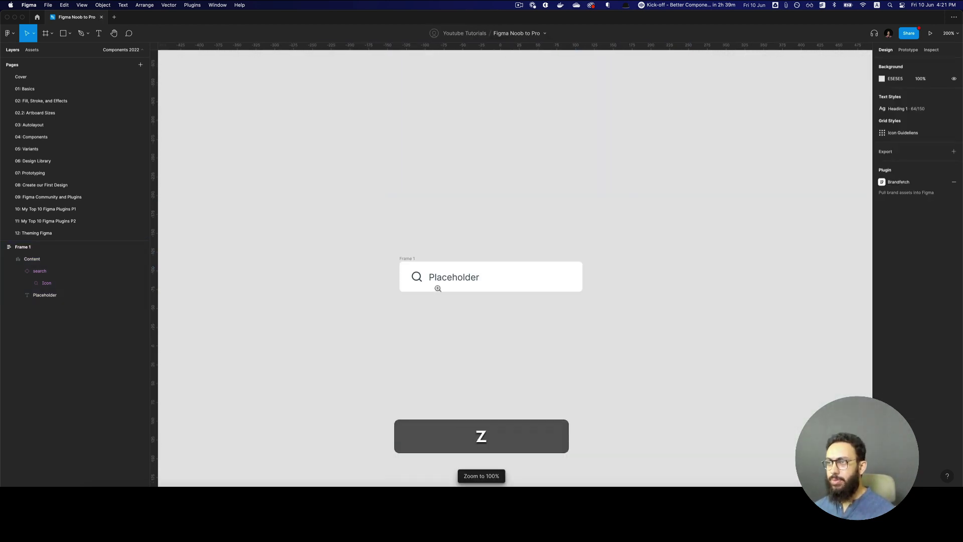
{"action": "left_click", "coordinate": [449, 280]}
{"action": "left_click", "coordinate": [954, 211]}
{"action": "scroll", "coordinate": [923, 291], "scroll_direction": "down", "scroll_amount": 15}
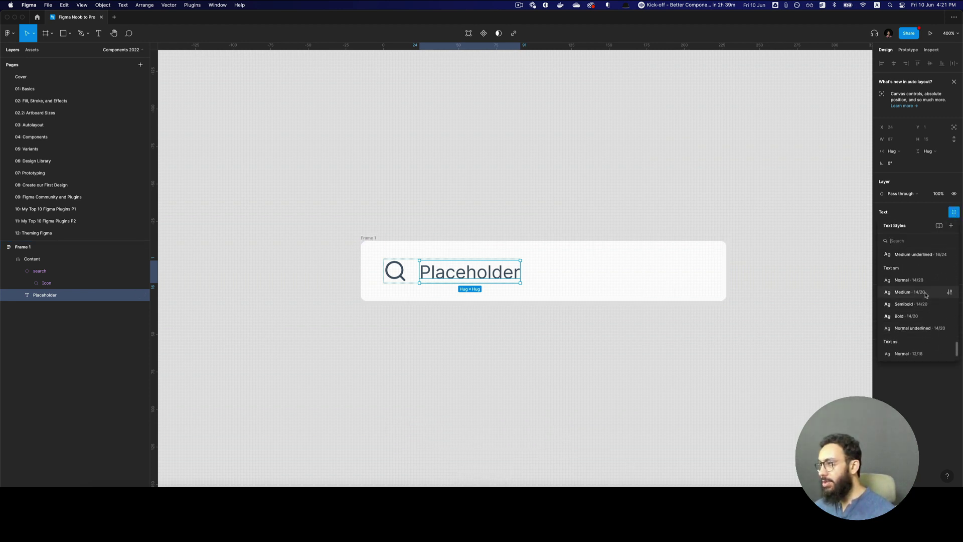
{"action": "left_click", "coordinate": [927, 284]}
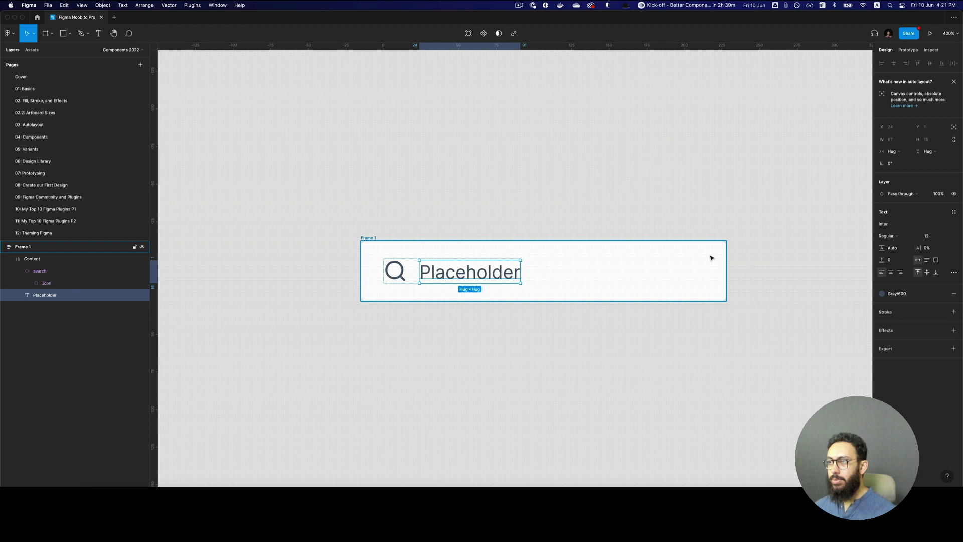
Align the children of the Content frame and of the outer frame to the left and vertically centred.
{"action": "key", "text": "shift+Return"}
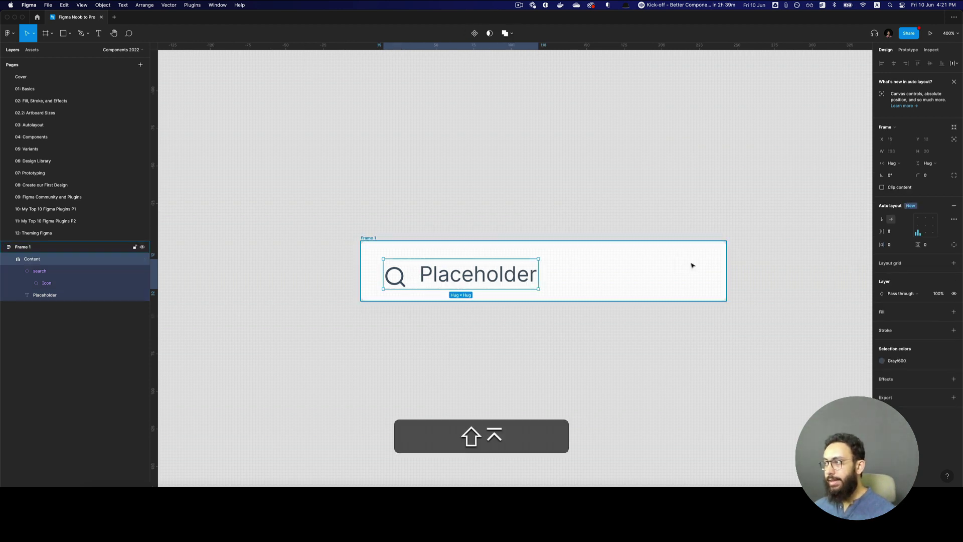
{"action": "left_click", "coordinate": [917, 225]}
{"action": "key", "text": "alt+v"}
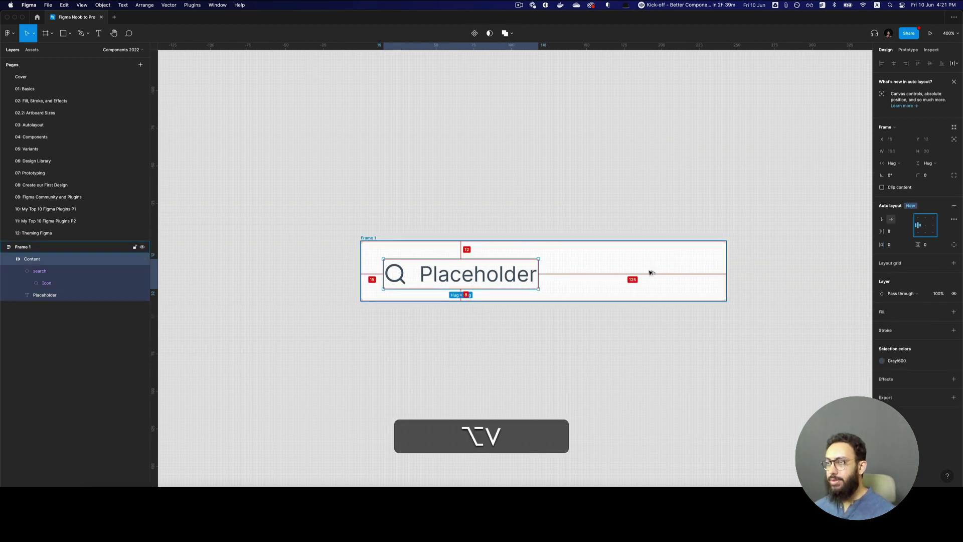
{"action": "left_click", "coordinate": [590, 268]}
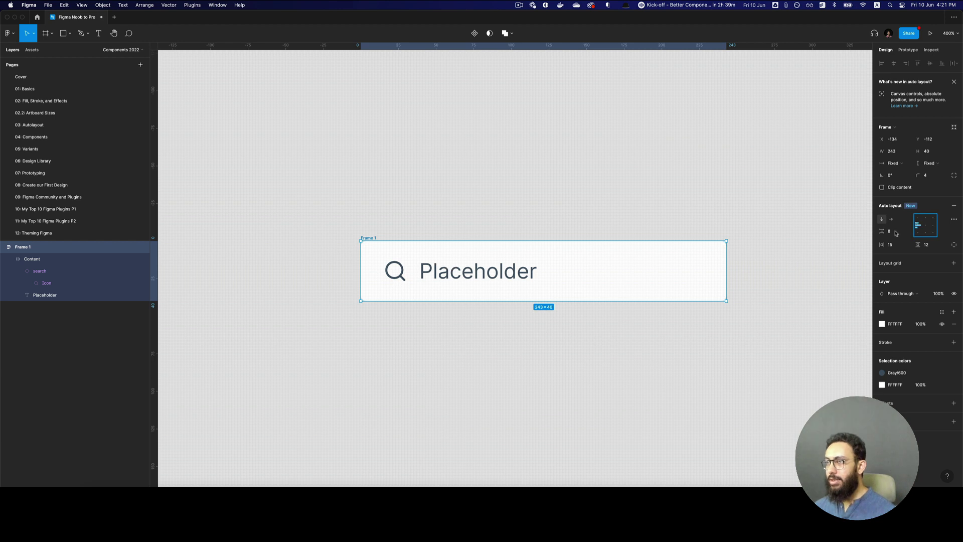
{"action": "left_click", "coordinate": [581, 215]}
Add a stroke to the outer frame using the Gray/300 library colour style.
{"action": "key", "text": "cmd+0"}
{"action": "key", "text": "z"}
{"action": "left_click", "coordinate": [536, 256]}
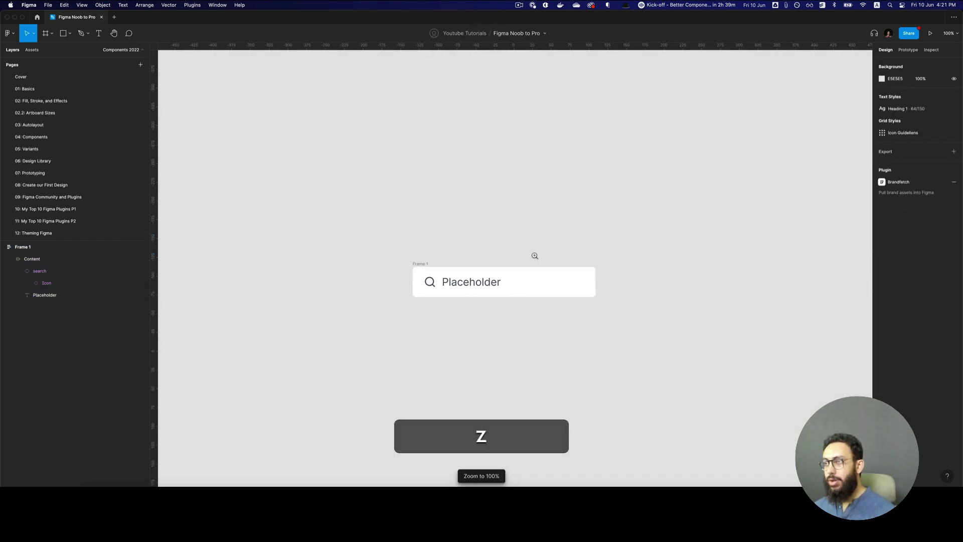
{"action": "left_click", "coordinate": [536, 255]}
{"action": "left_click", "coordinate": [627, 296]}
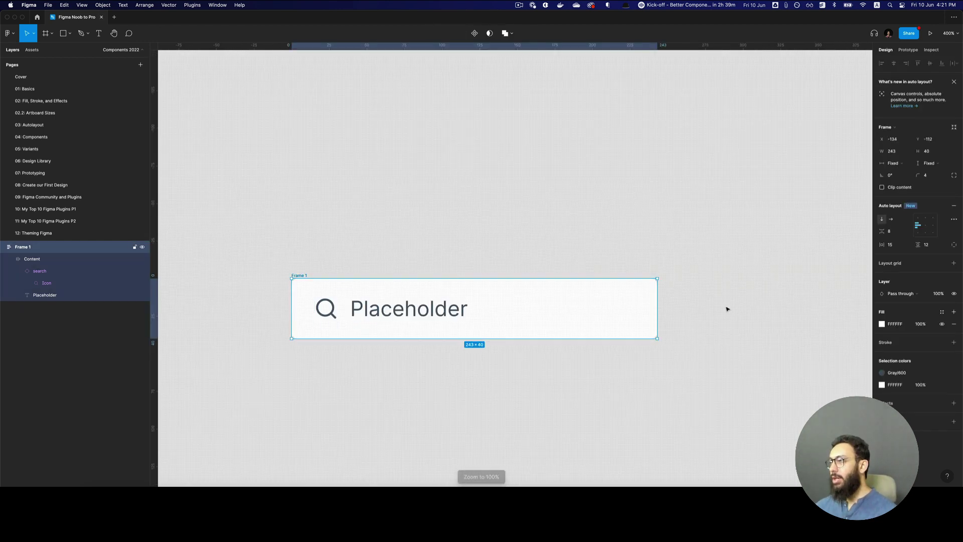
{"action": "left_click", "coordinate": [942, 342]}
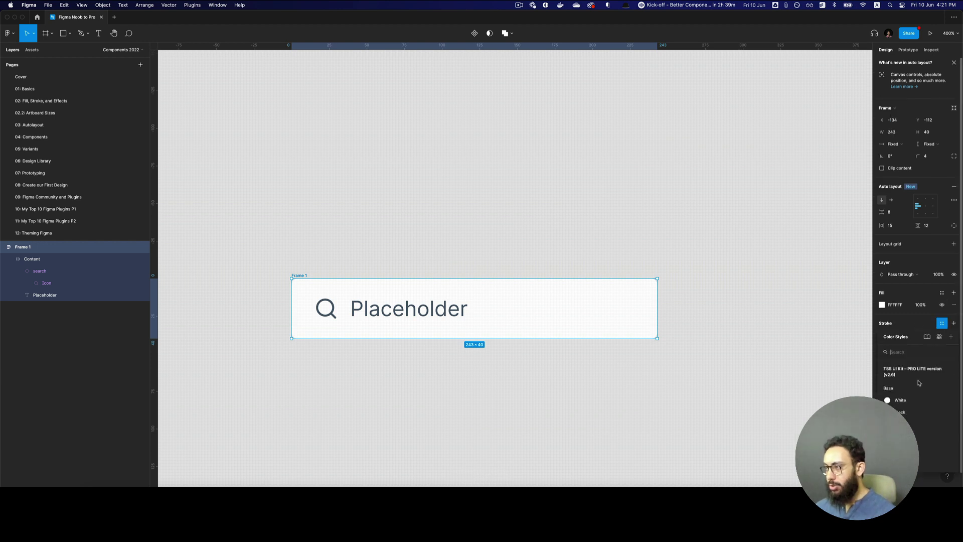
{"action": "scroll", "coordinate": [914, 390], "scroll_direction": "down", "scroll_amount": 3}
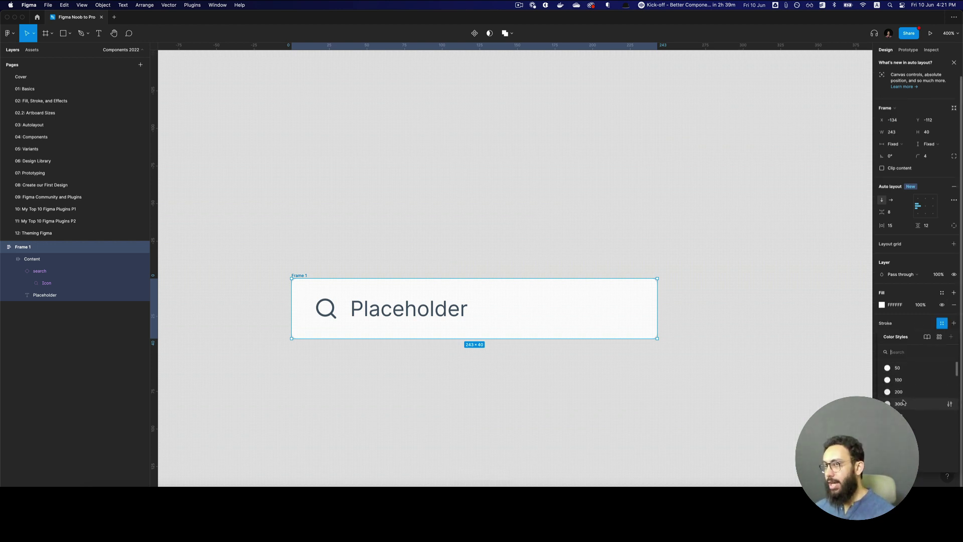
{"action": "left_click", "coordinate": [903, 402]}
{"action": "left_click", "coordinate": [752, 348]}
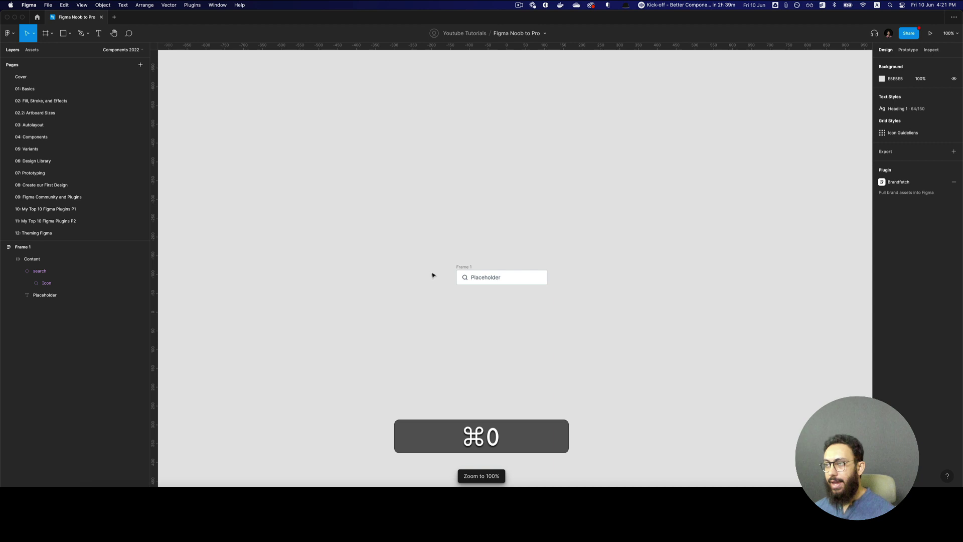
Try to paste a copy of the search icon directly into the outer frame, and undo it.
{"action": "key", "text": "z"}
{"action": "left_click", "coordinate": [558, 274]}
{"action": "left_click", "coordinate": [362, 265]}
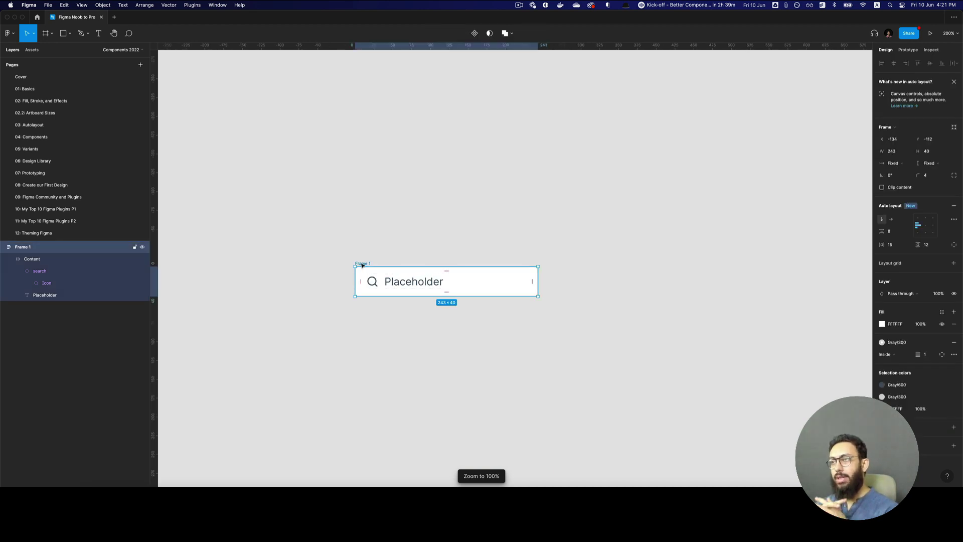
{"action": "double_click", "coordinate": [375, 286]}
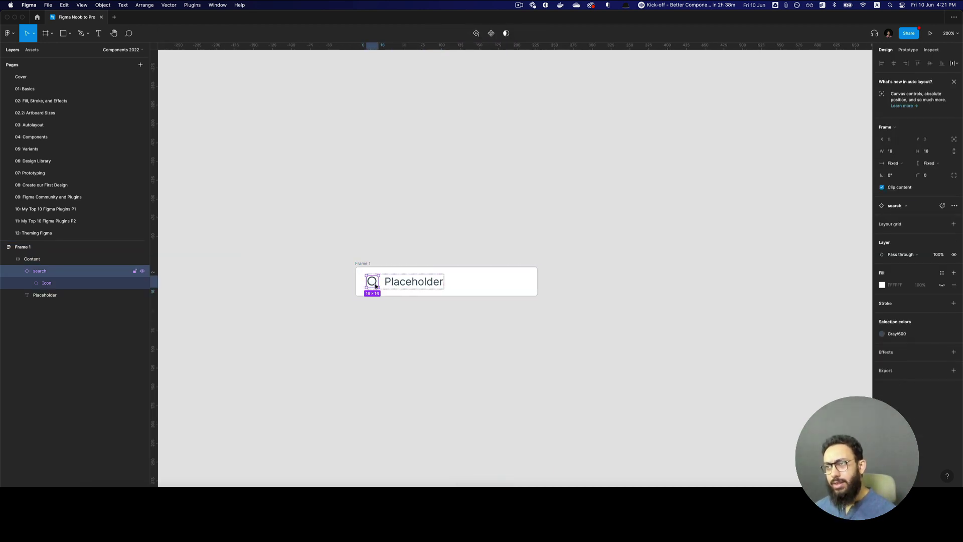
{"action": "key", "text": "super+c"}
{"action": "left_click", "coordinate": [362, 265]}
{"action": "key", "text": "super+v"}
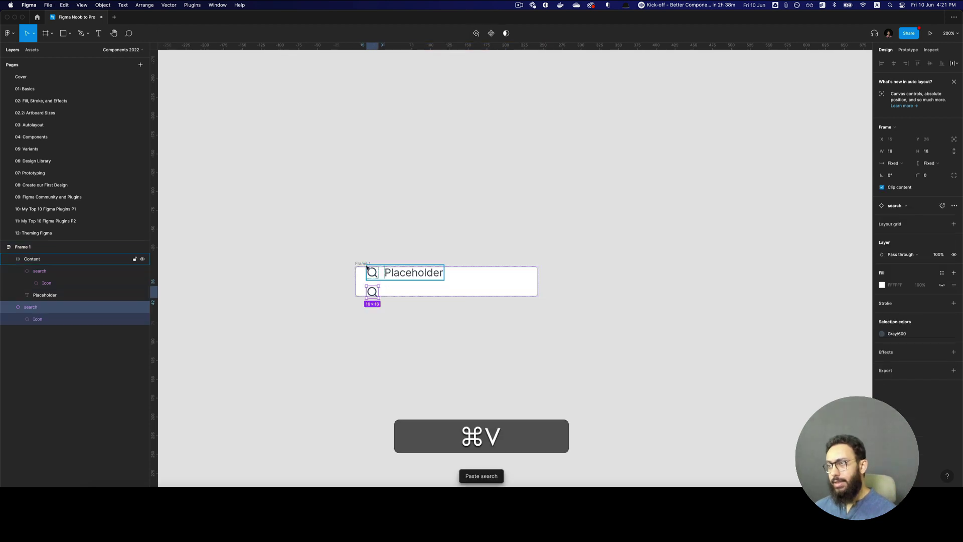
{"action": "key", "text": "super+z"}
{"action": "key", "text": "super+z"}
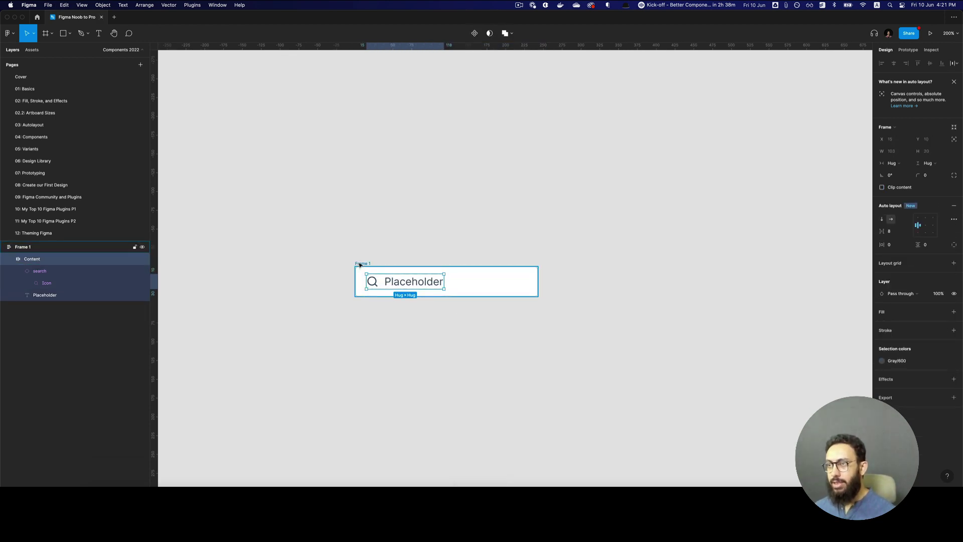
Switch the outer frame's auto layout to horizontal and align its contents left and vertically centred.
{"action": "left_click", "coordinate": [891, 219]}
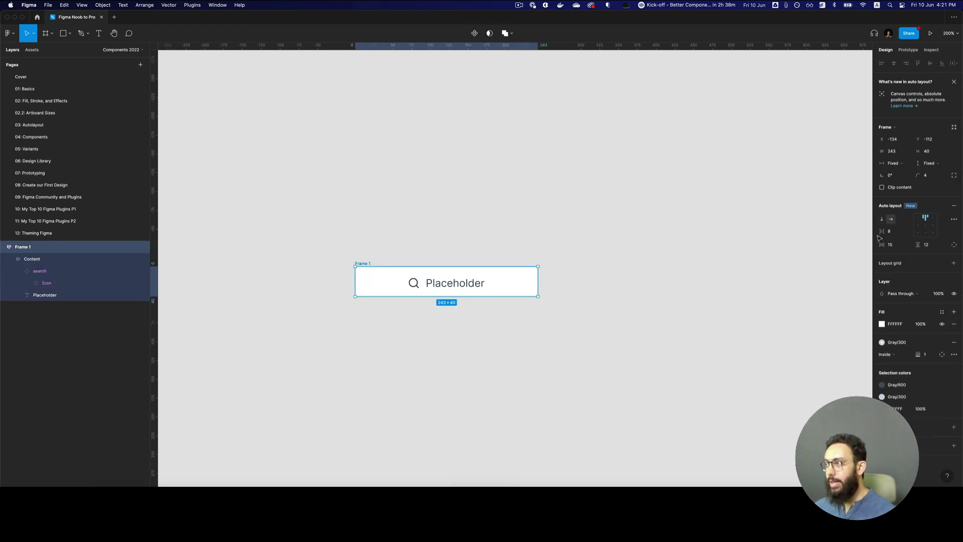
{"action": "left_click", "coordinate": [918, 225]}
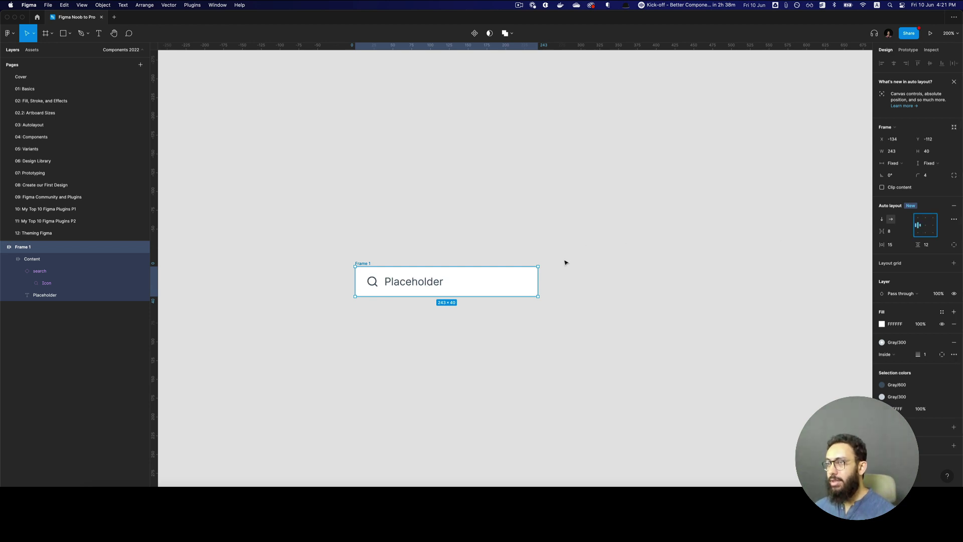
{"action": "left_click", "coordinate": [376, 273]}
{"action": "key", "text": "super+z"}
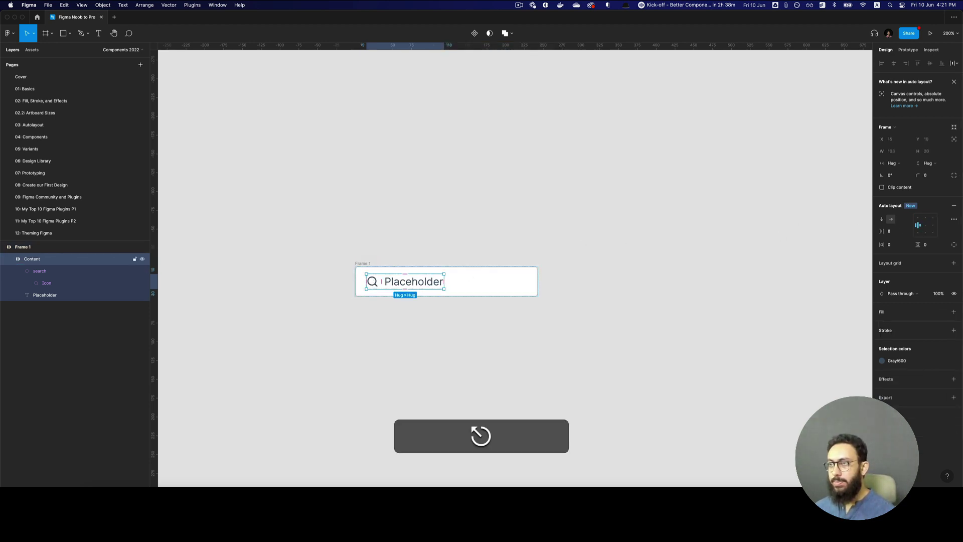
Rename the search icon layer inside the Content frame as "Left Icon".
{"action": "left_click", "coordinate": [372, 281]}
{"action": "key", "text": "shift+super+r"}
{"action": "type", "text": "Left Icon"}
{"action": "key", "text": "Return"}
{"action": "key", "text": "alt+l"}
Copy the Left Icon and paste it into the outer frame, after the Content frame.
{"action": "key", "text": "alt+super+c"}
{"action": "key", "text": "super+c"}
{"action": "left_click", "coordinate": [361, 263]}
{"action": "key", "text": "super+v"}
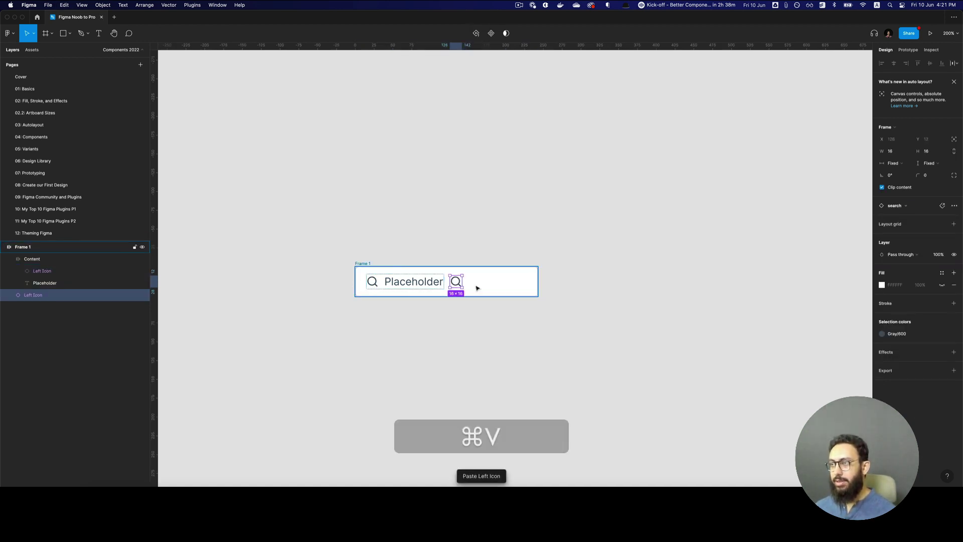
Make the Content frame fill the remaining width of the outer frame.
{"action": "left_click", "coordinate": [409, 281]}
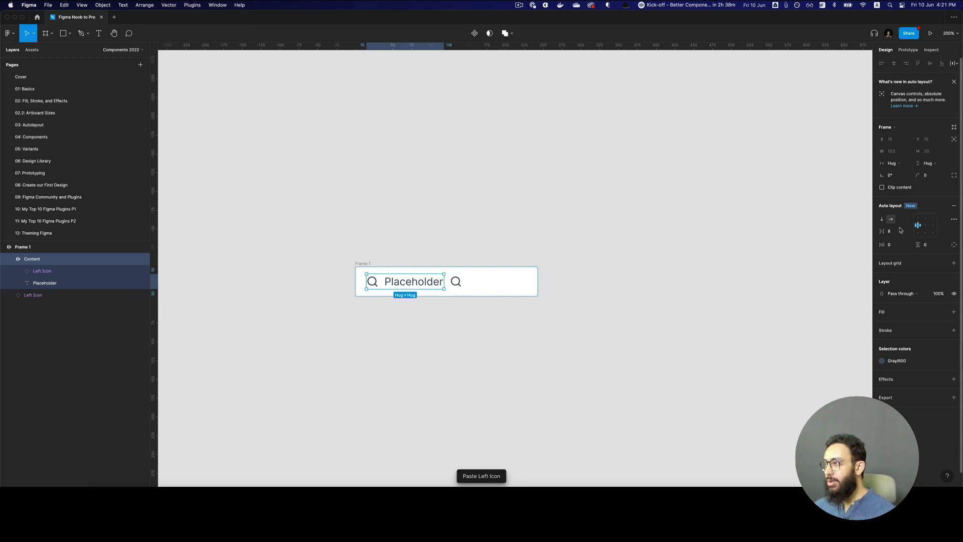
{"action": "left_click", "coordinate": [892, 163]}
{"action": "left_click", "coordinate": [898, 174]}
Swap the pasted search icon after the Content frame for the info icon from the Vipr - Base Design System library.
{"action": "left_click", "coordinate": [522, 283]}
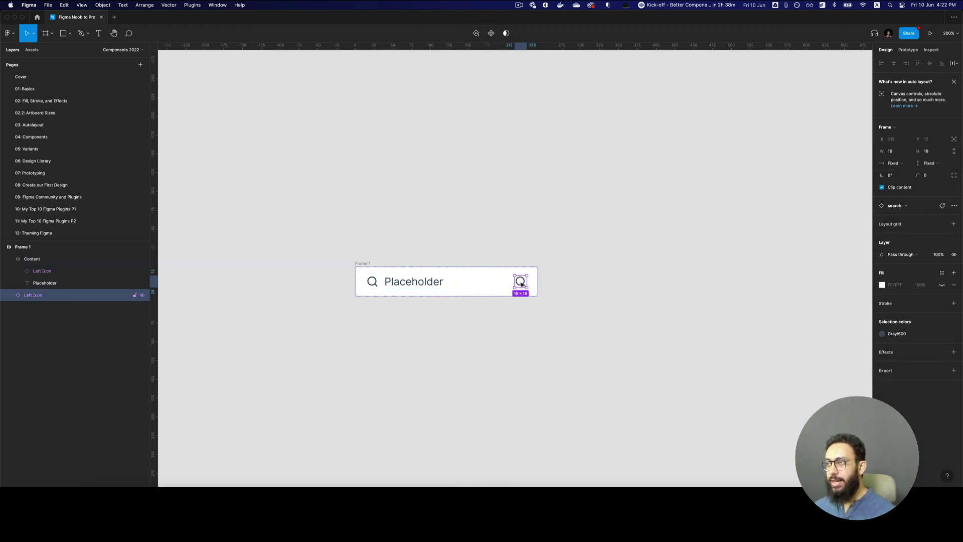
{"action": "left_click", "coordinate": [893, 206]}
{"action": "type", "text": "ingo"}
{"action": "key", "text": "super+a"}
{"action": "type", "text": "info"}
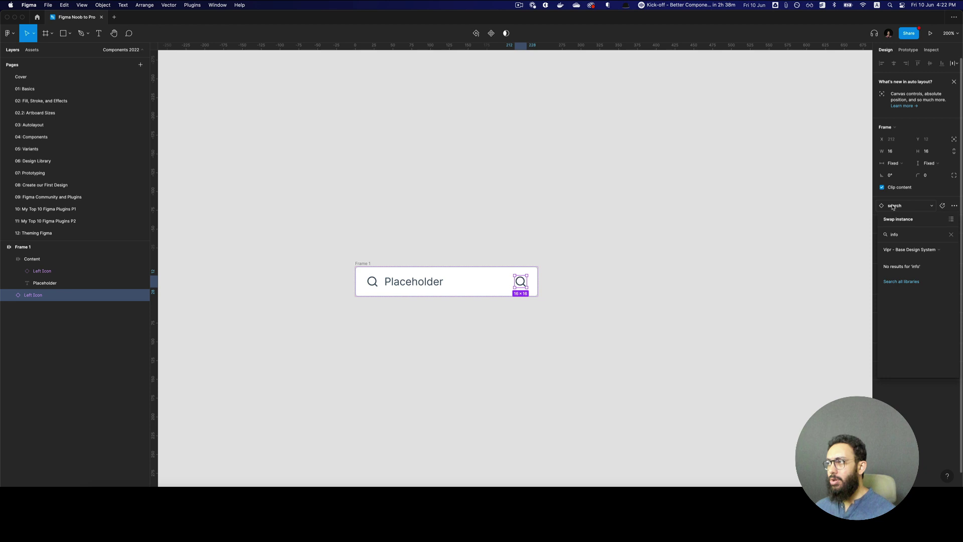
{"action": "key", "text": "super+a"}
{"action": "type", "text": "info"}
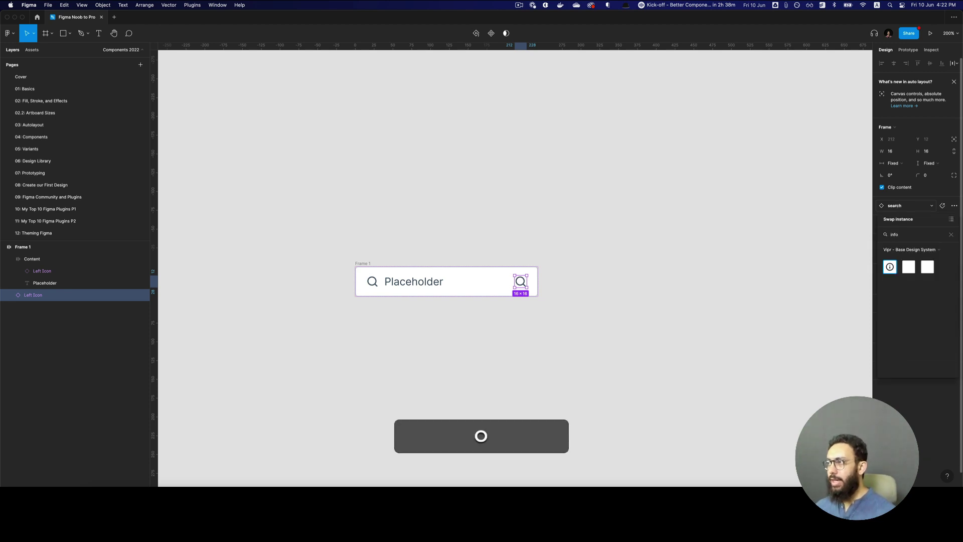
{"action": "left_click", "coordinate": [889, 267]}
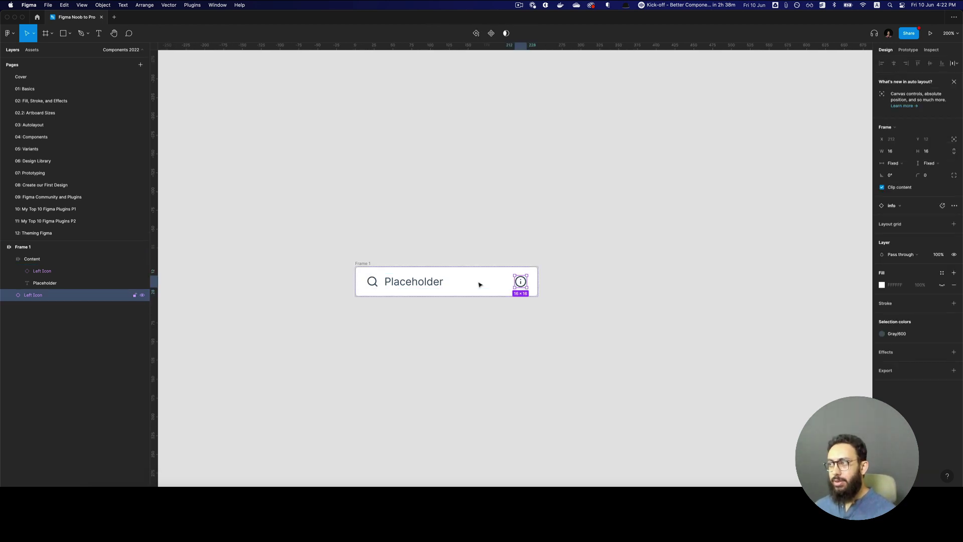
{"action": "left_click", "coordinate": [366, 282]}
{"action": "left_click", "coordinate": [374, 283]}
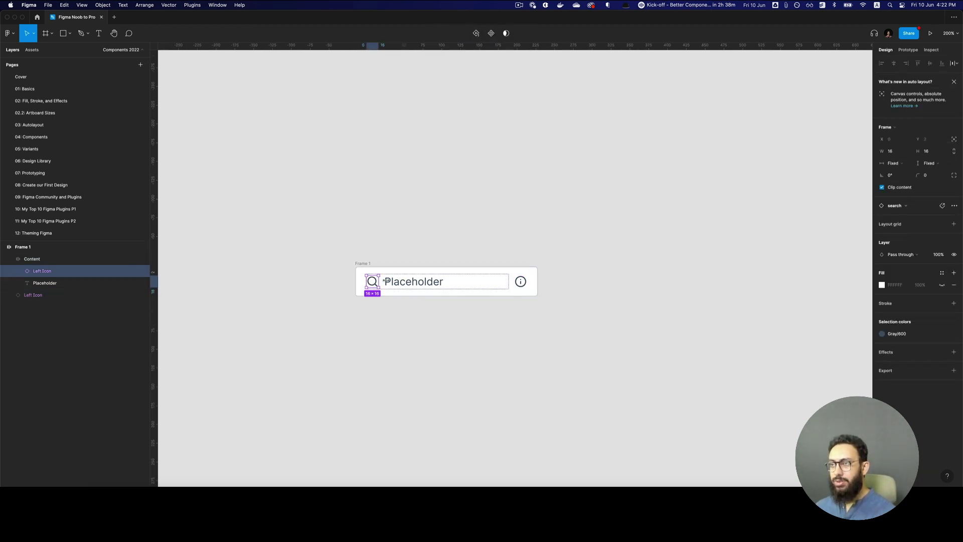
{"action": "left_click", "coordinate": [483, 260]}
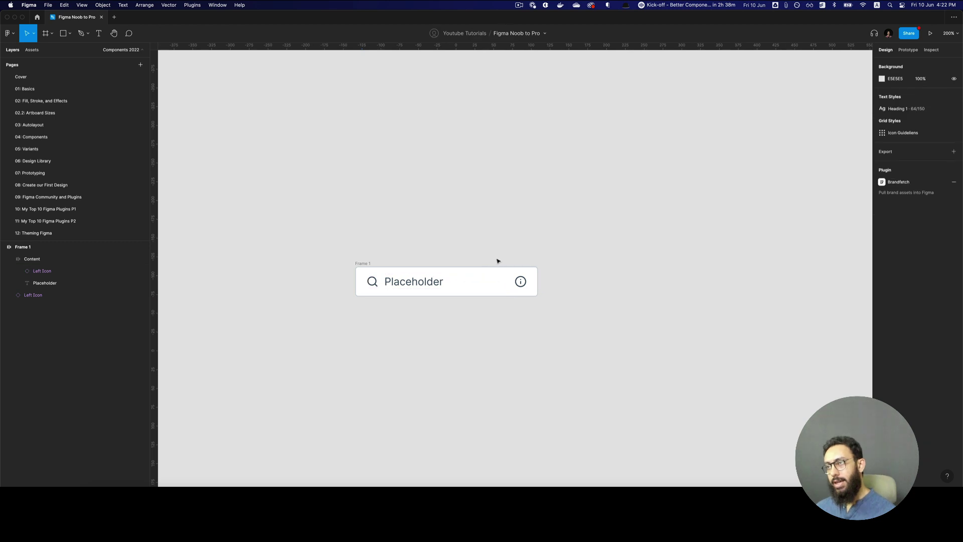
{"action": "left_click", "coordinate": [516, 283]}
Turn the outer frame into a component and rename it "Input Field".
{"action": "left_click", "coordinate": [359, 263]}
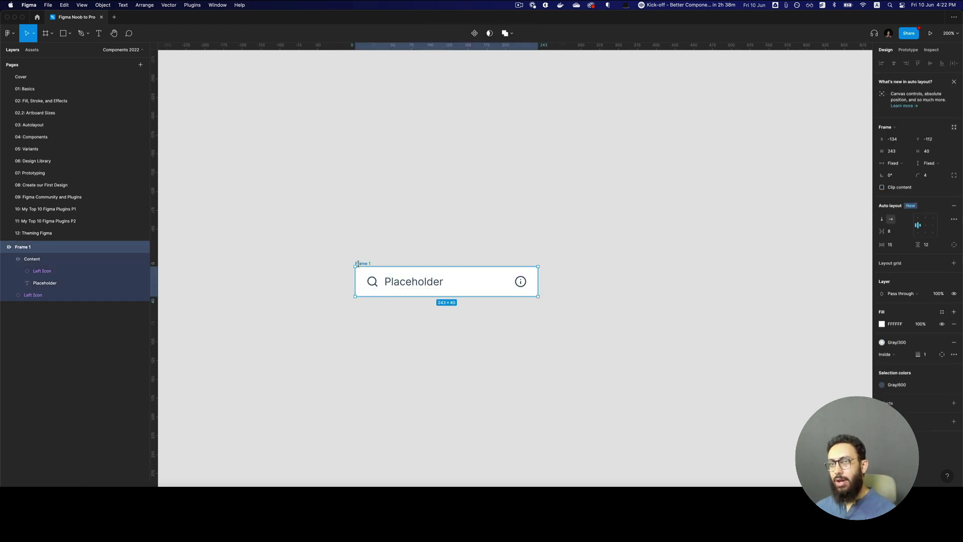
{"action": "key", "text": "alt+super+k"}
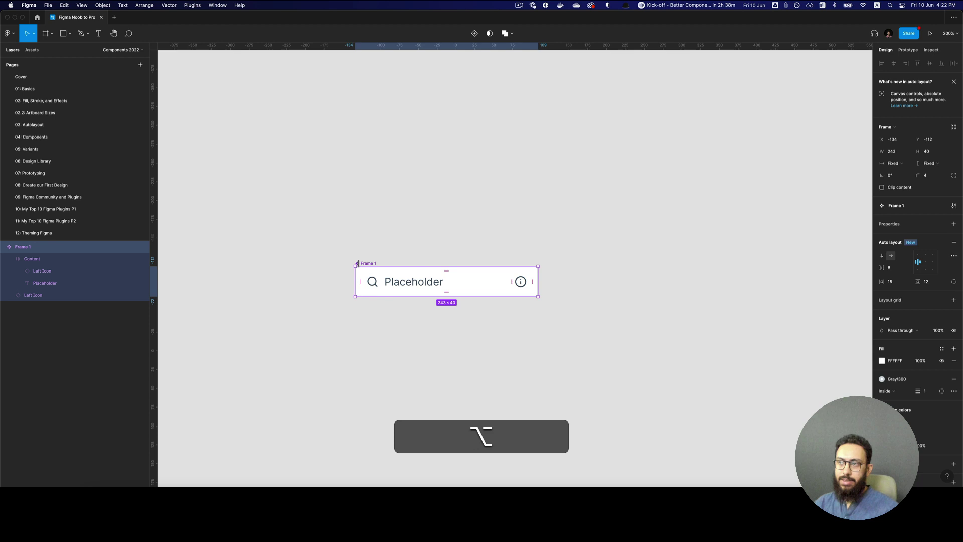
{"action": "key", "text": "alt+l"}
{"action": "key", "text": "super+r"}
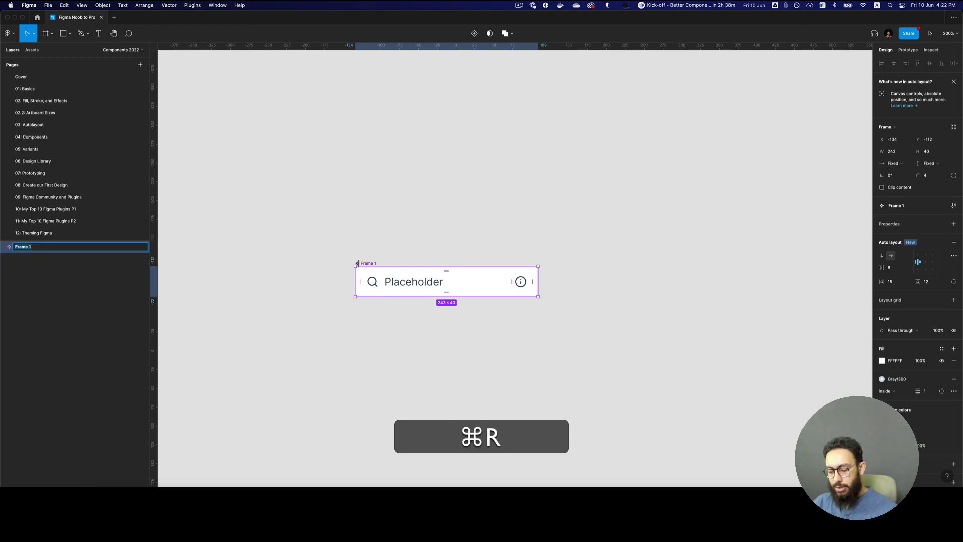
{"action": "key", "text": "shift+BackSpace"}
{"action": "type", "text": "Input Field"}
{"action": "key", "text": "Return"}
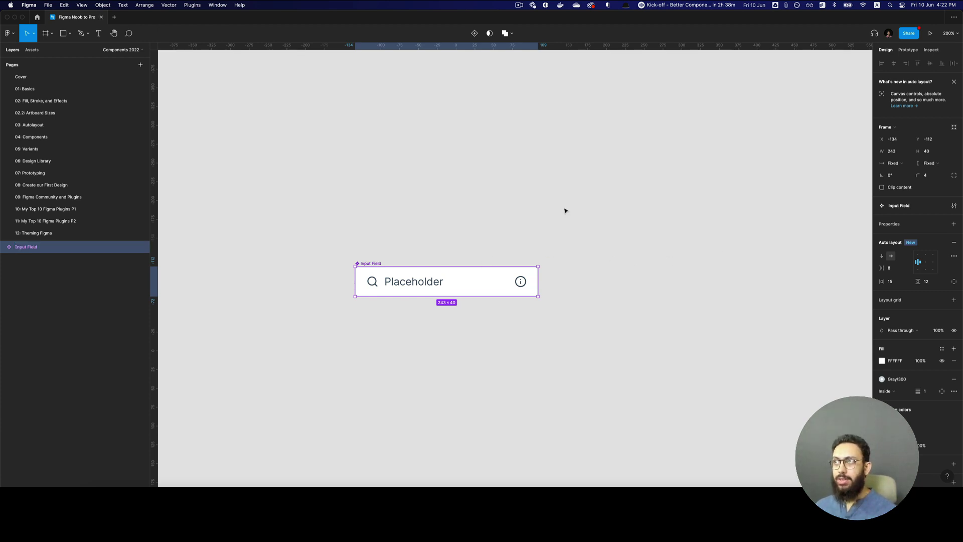
Add a second variant to the Input Field component.
{"action": "left_click", "coordinate": [475, 33]}
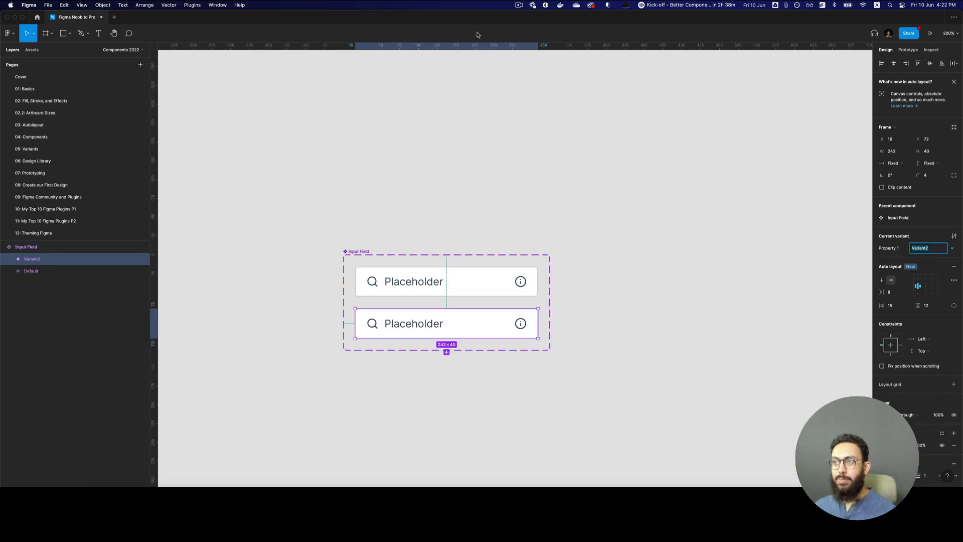
Undo the addition of the second variant to the Input Field component.
{"action": "key", "text": "super+z"}
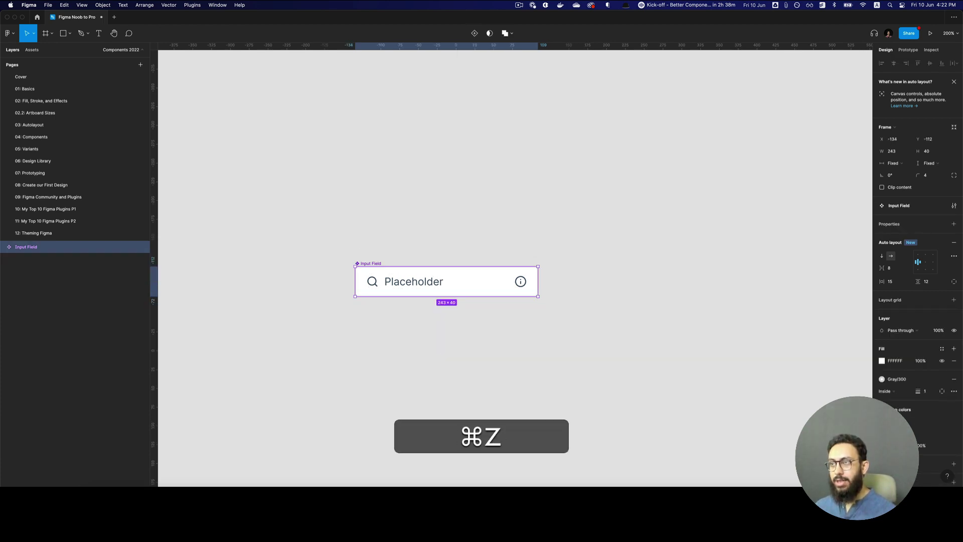
{"action": "right_click", "coordinate": [500, 284]}
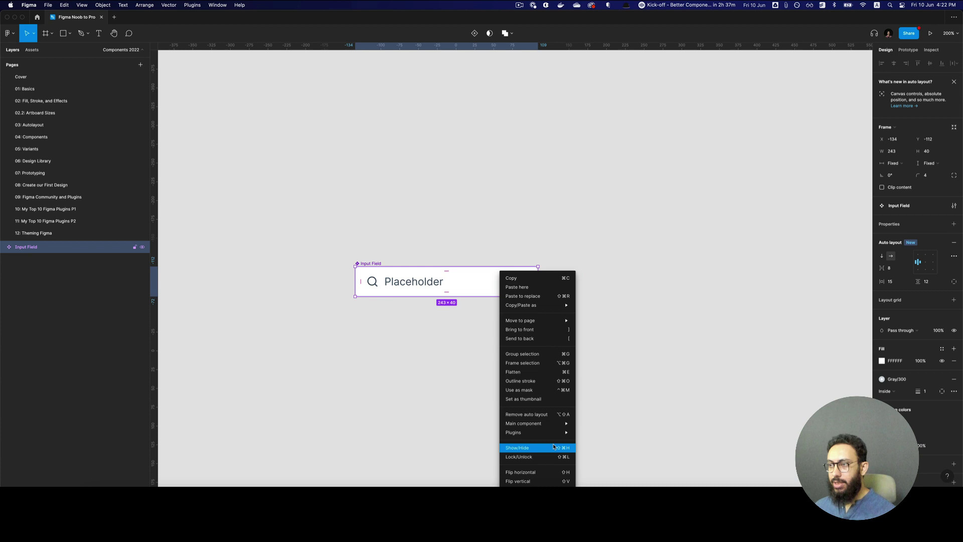
{"action": "mouse_move", "coordinate": [552, 425]}
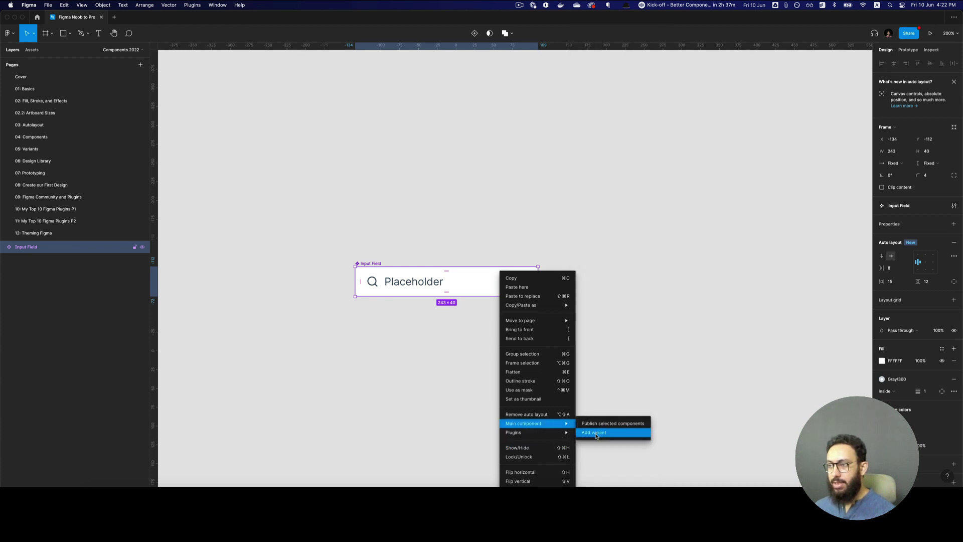
{"action": "key", "text": "super+z"}
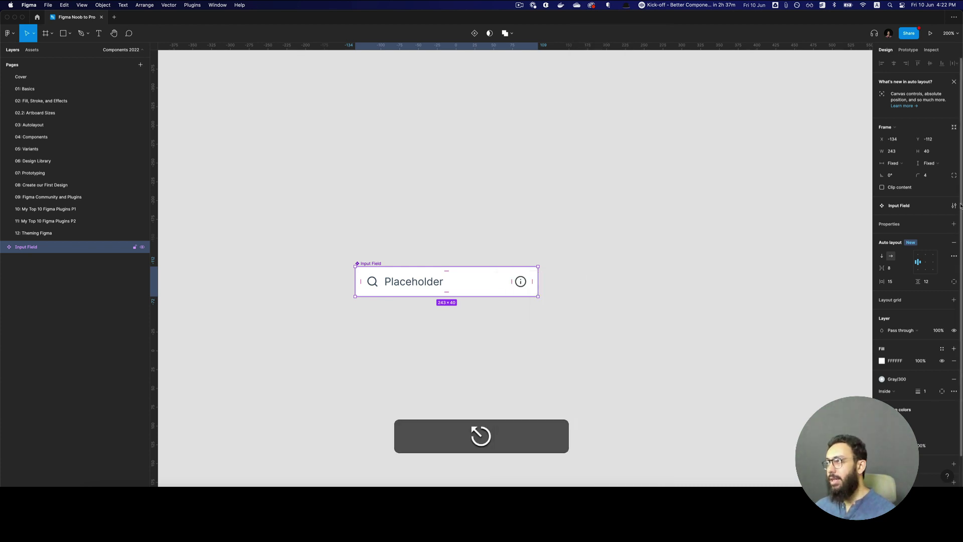
{"action": "left_click", "coordinate": [954, 205]}
{"action": "key", "text": "super+z"}
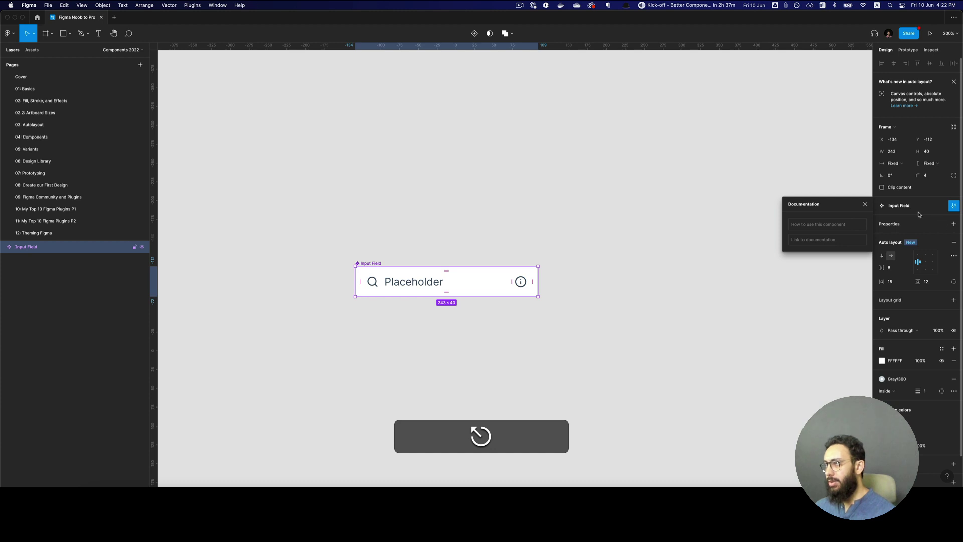
{"action": "left_click", "coordinate": [954, 205]}
Create a variant property on the Input Field component.
{"action": "left_click", "coordinate": [951, 222]}
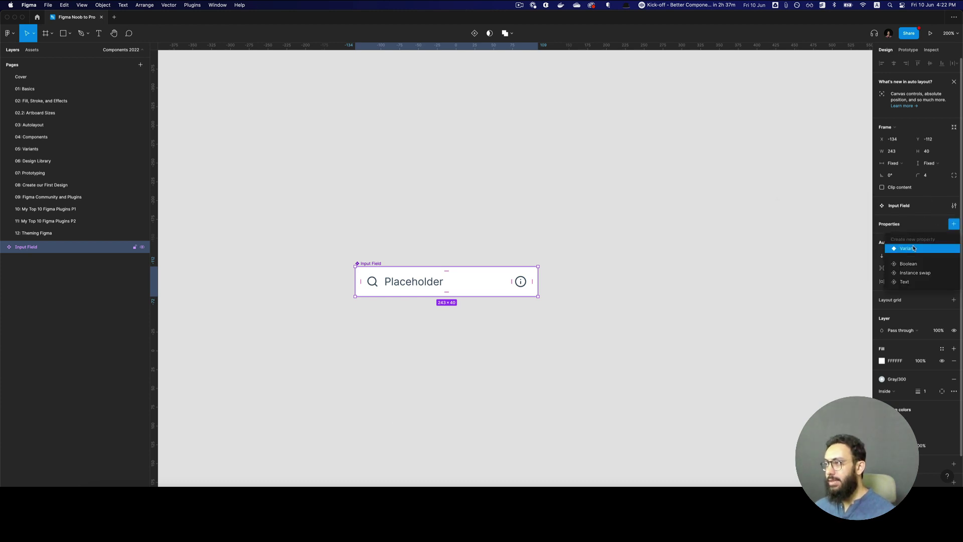
{"action": "left_click", "coordinate": [893, 250]}
{"action": "left_click", "coordinate": [431, 270]}
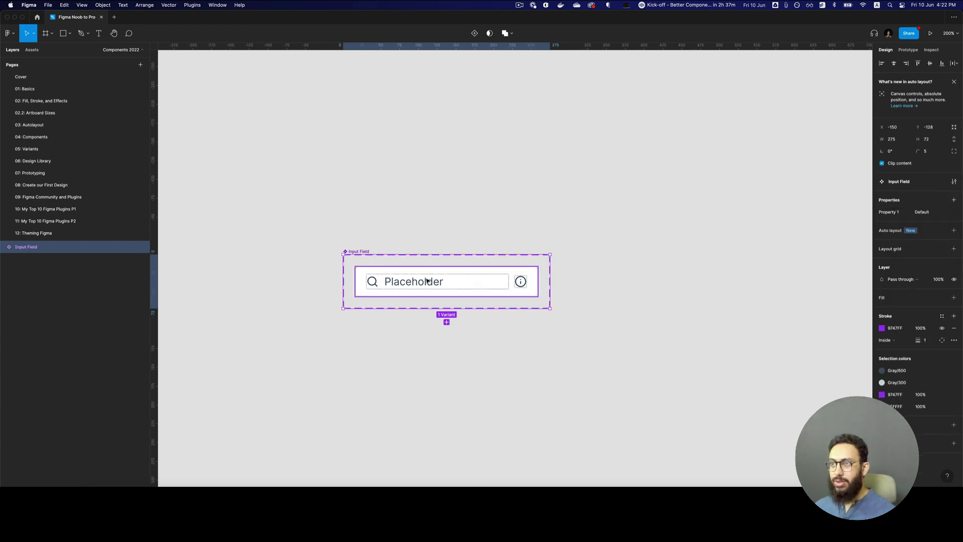
{"action": "key", "text": "super+d"}
{"action": "key", "text": "super+z"}
{"action": "key", "text": "super+z"}
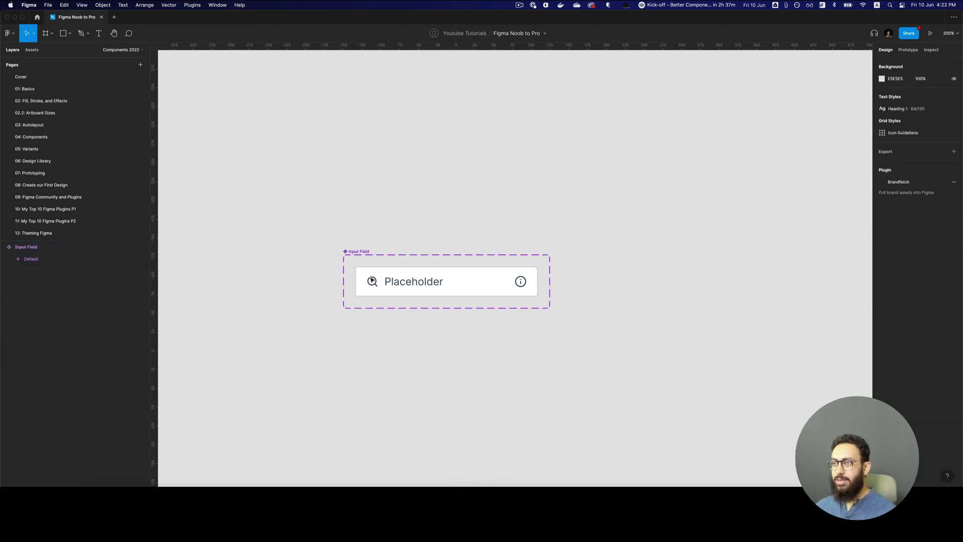
Rename the Input Field component set's variant property to "Type".
{"action": "double_click", "coordinate": [893, 214]}
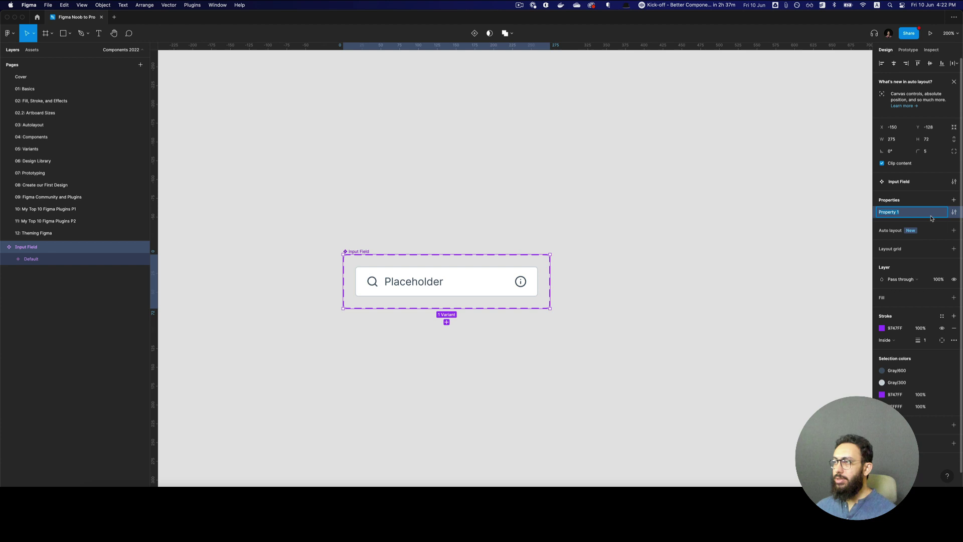
{"action": "key", "text": "shift"}
{"action": "type", "text": "Type"}
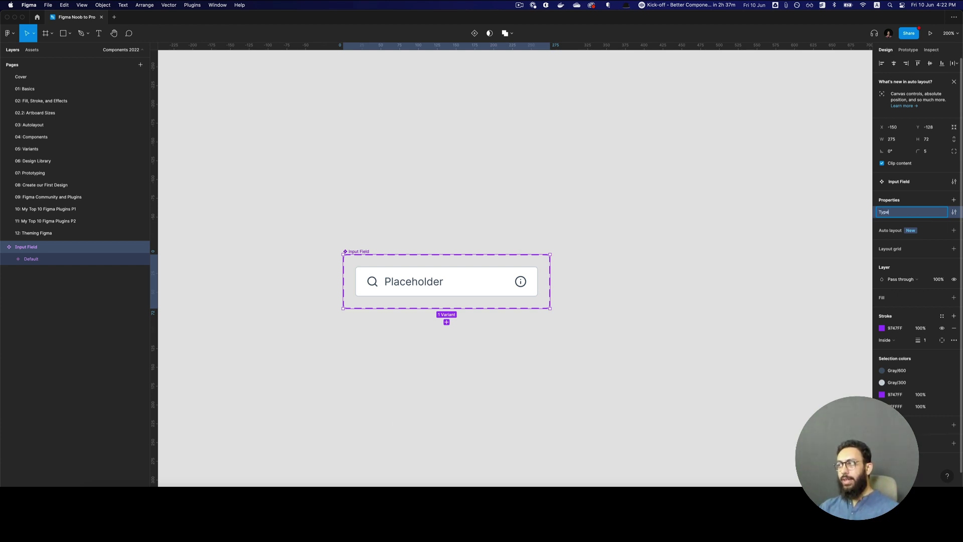
{"action": "key", "text": "Return"}
Set the property value of the existing Default variant to "Contained".
{"action": "key", "text": "super+a"}
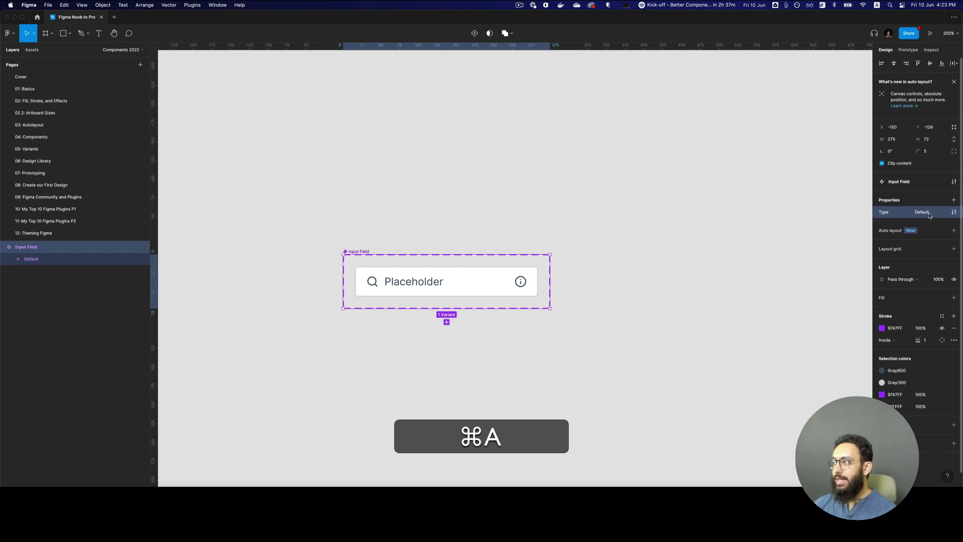
{"action": "type", "text": "Co"}
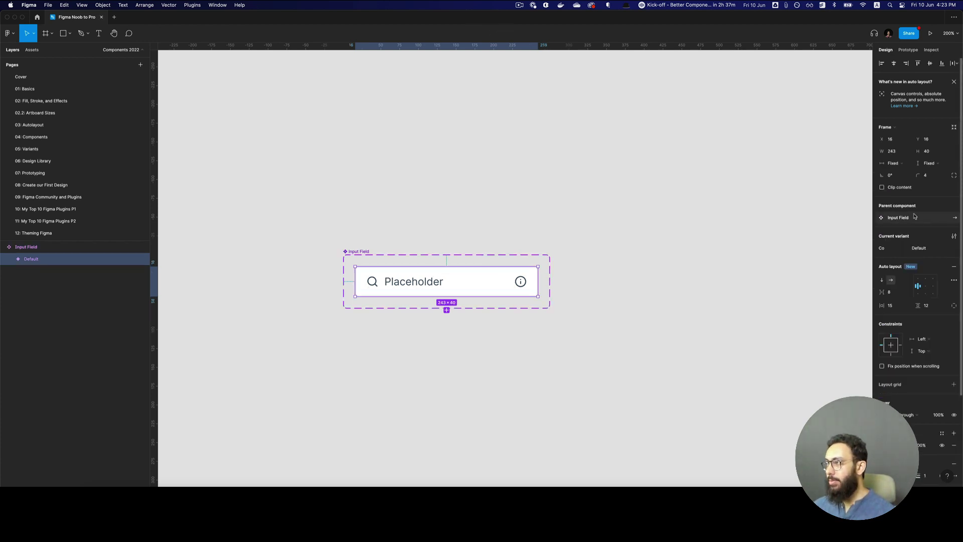
{"action": "double_click", "coordinate": [476, 273]}
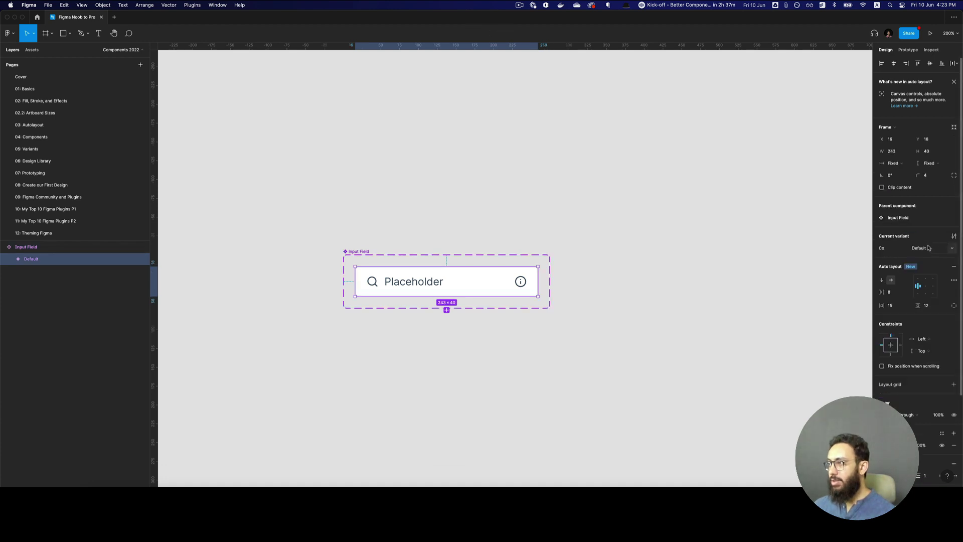
{"action": "key", "text": "super+shift+c"}
{"action": "type", "text": "Contained"}
{"action": "key", "text": "Return"}
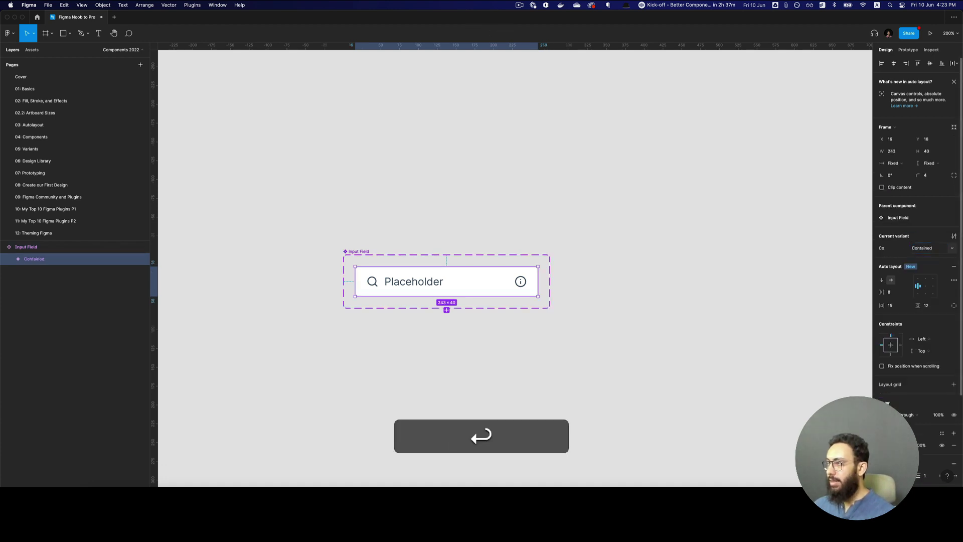
Correct the accidentally changed variant property name from "Co" back to "Type".
{"action": "left_click", "coordinate": [886, 251]}
{"action": "type", "text": "P"}
{"action": "key", "text": "Return"}
{"action": "left_click", "coordinate": [577, 301]}
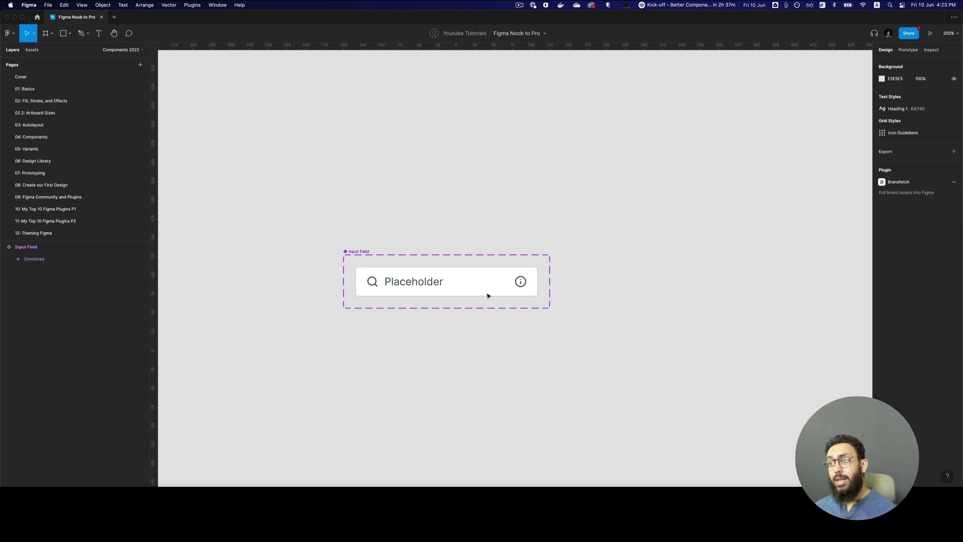
{"action": "left_click", "coordinate": [527, 286]}
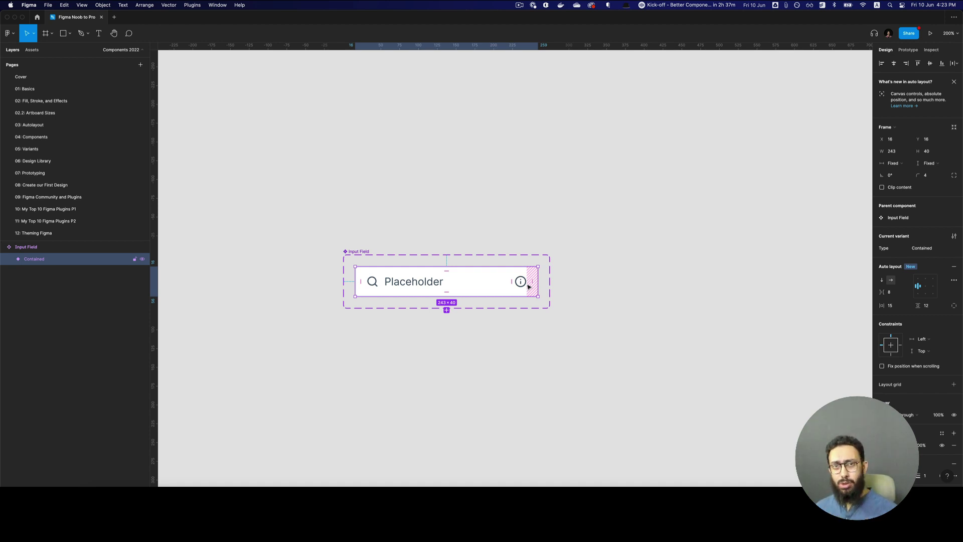
{"action": "double_click", "coordinate": [517, 285]}
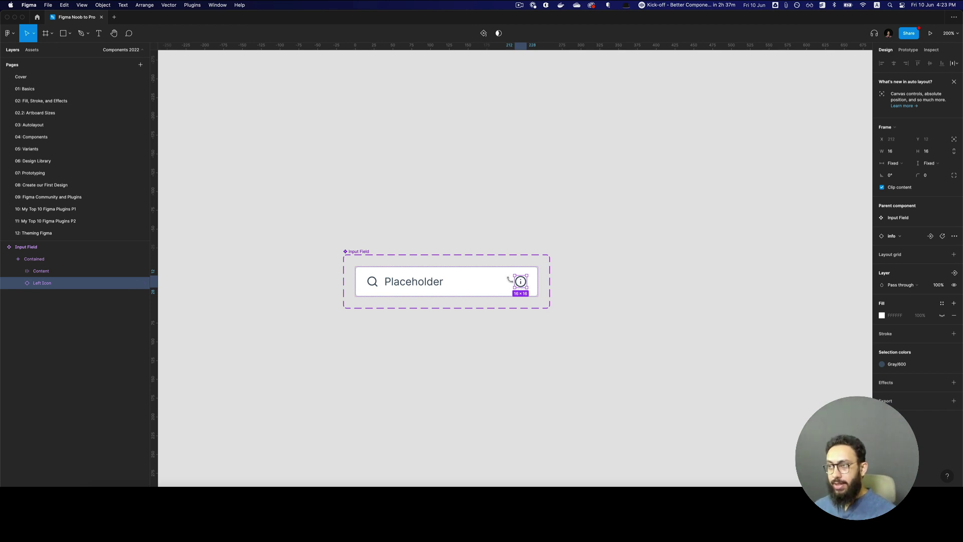
{"action": "left_click", "coordinate": [567, 280]}
Create a text property named "Placeholder" for the content of the placeholder text layer.
{"action": "left_click", "coordinate": [480, 284]}
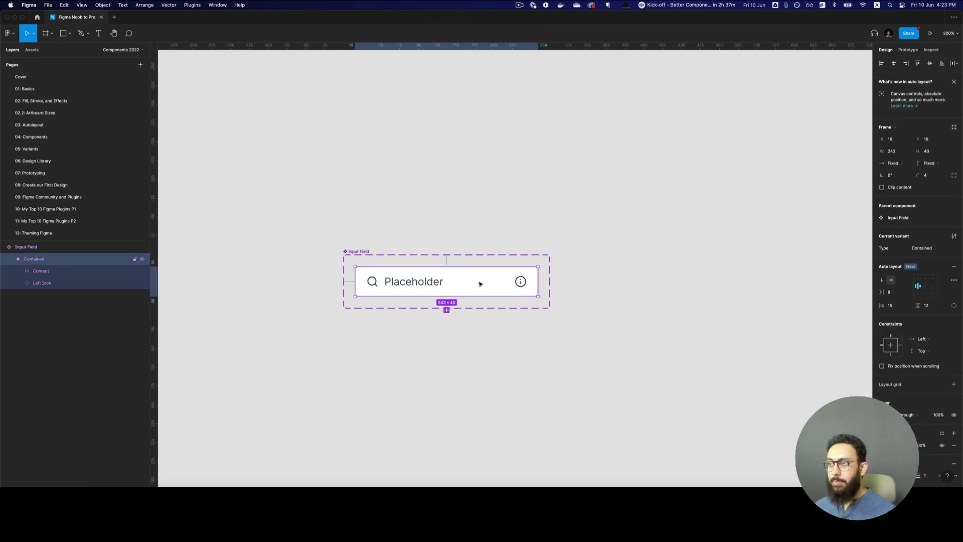
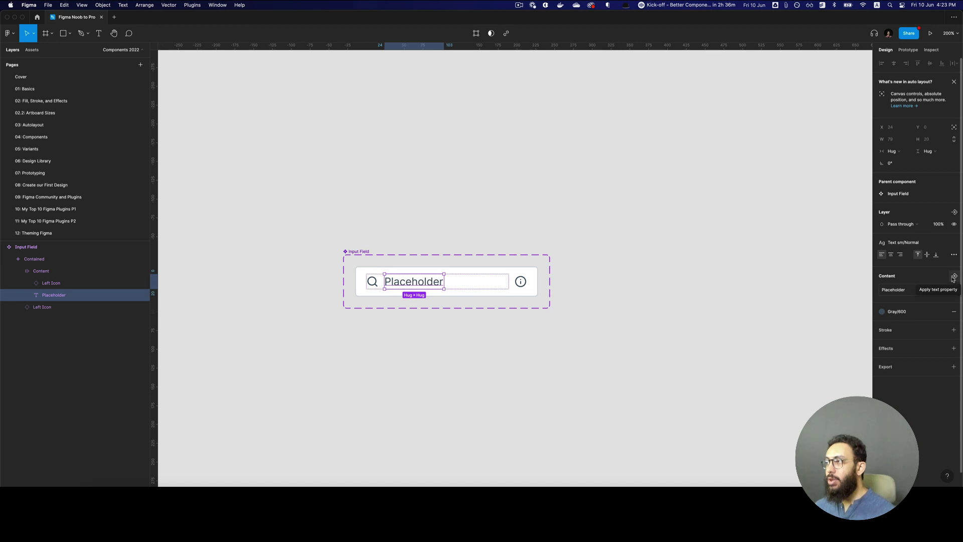
{"action": "left_click", "coordinate": [953, 279]}
{"action": "type", "text": "Placeholder"}
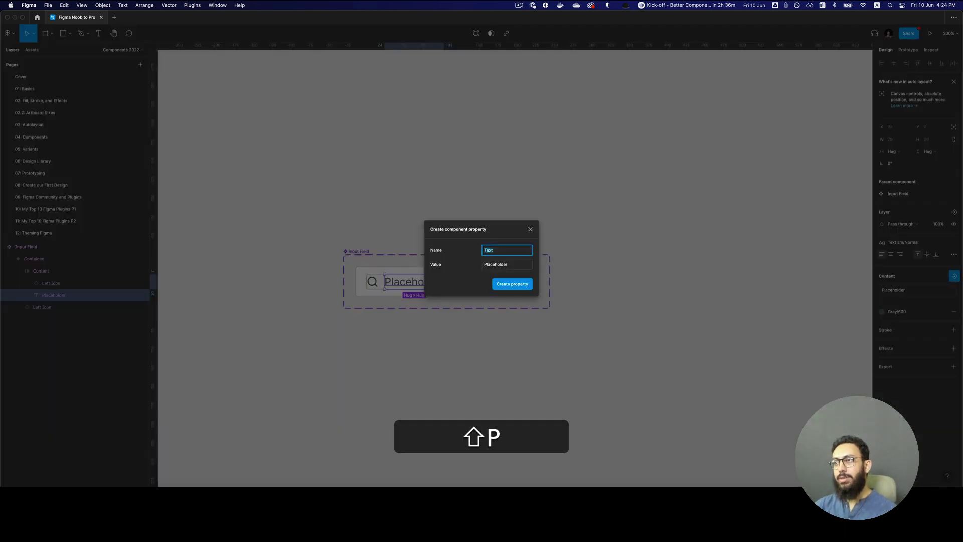
{"action": "key", "text": "Return"}
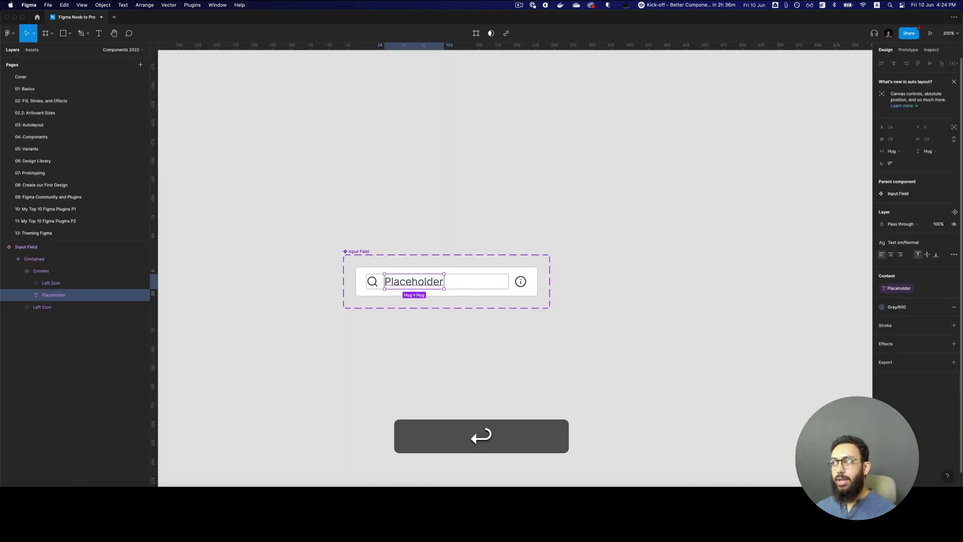
{"action": "left_click", "coordinate": [576, 289]}
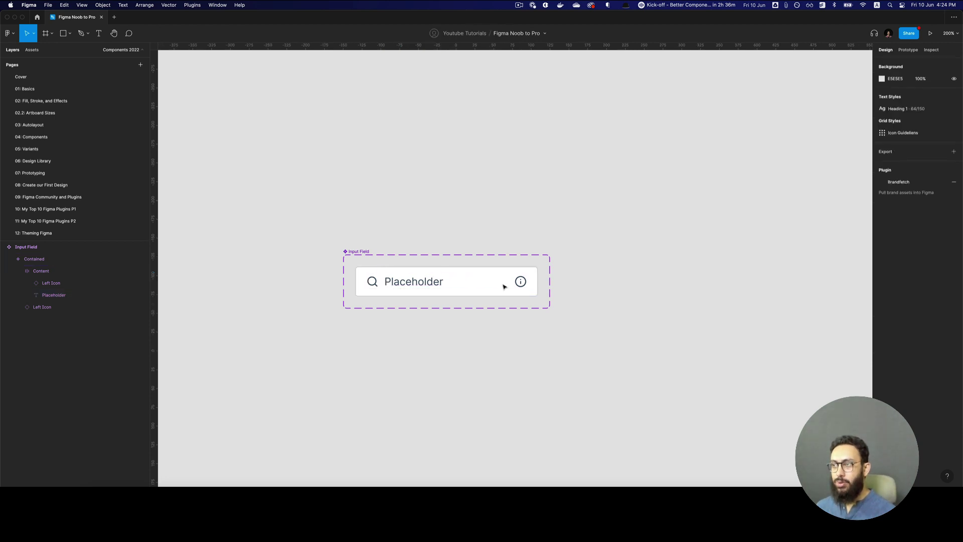
Create a visibility property named "Right Icon" for the info icon in the Contained variant.
{"action": "left_click", "coordinate": [492, 281]}
{"action": "left_click", "coordinate": [523, 283]}
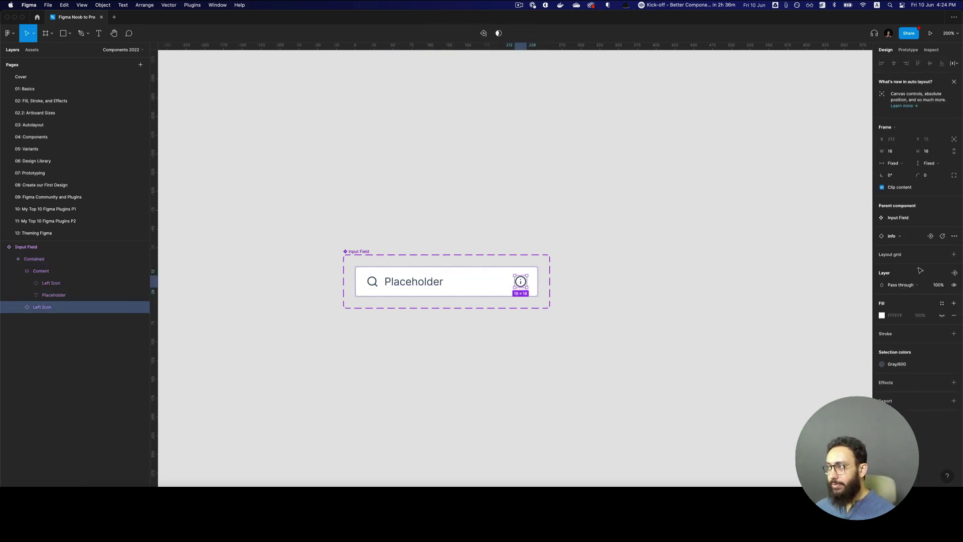
{"action": "left_click", "coordinate": [954, 273]}
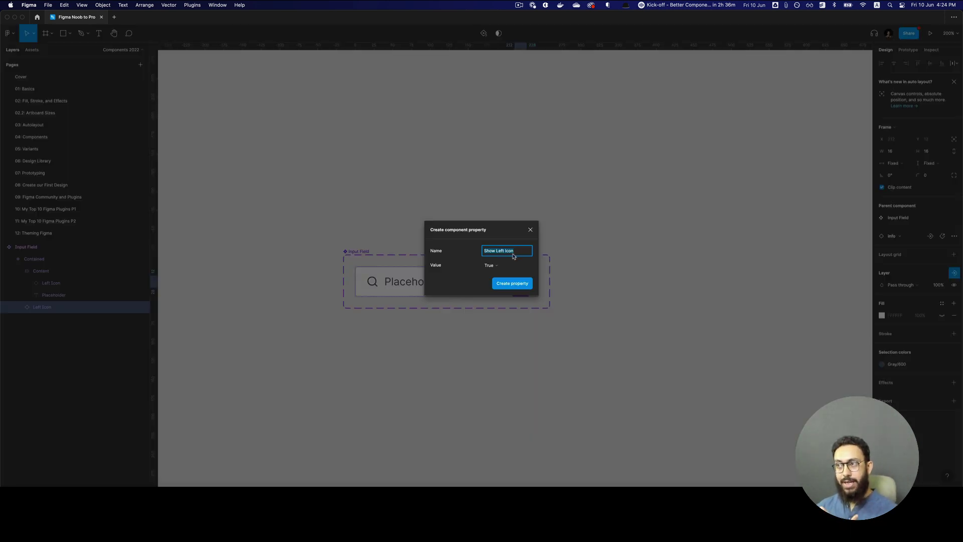
{"action": "type", "text": "Rt"}
{"action": "key", "text": "super+a"}
{"action": "type", "text": "Right Icon"}
{"action": "key", "text": "Return"}
Rename the info icon's layer to "Right Icon".
{"action": "key", "text": "super+r"}
{"action": "key", "text": "alt+shift+super+Left"}
{"action": "type", "text": "Right"}
{"action": "key", "text": "Return"}
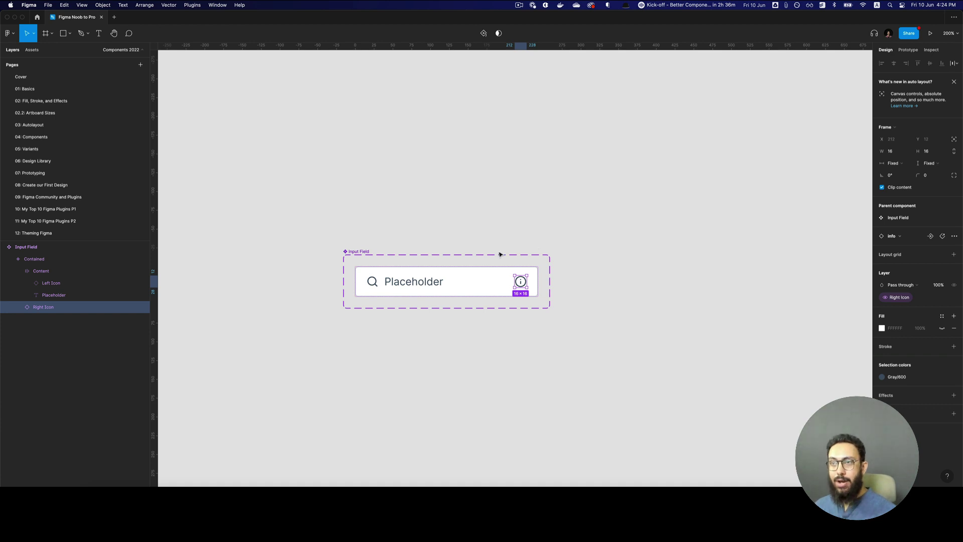
Create a separate visibility property named "Left Icon" for the search icon inside the Content frame.
{"action": "left_click", "coordinate": [374, 283]}
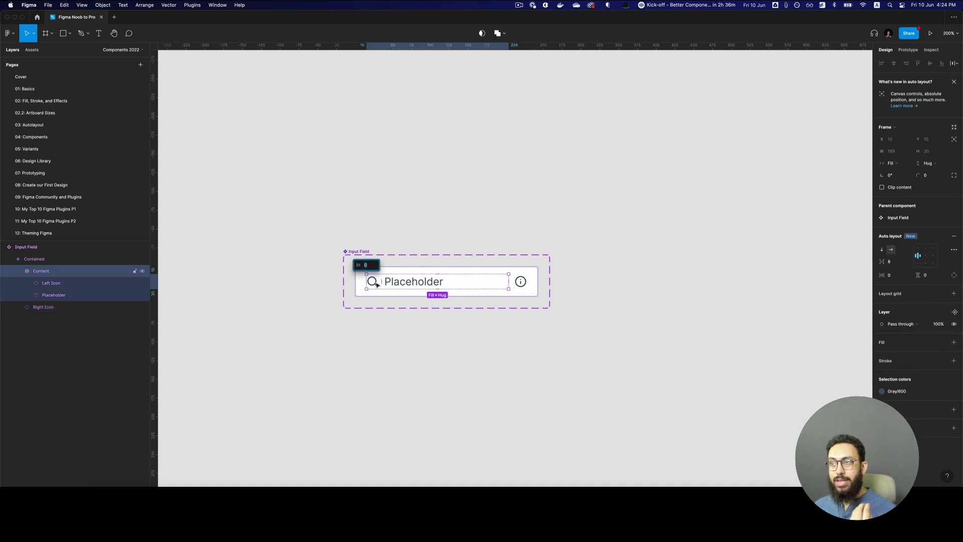
{"action": "double_click", "coordinate": [376, 284]}
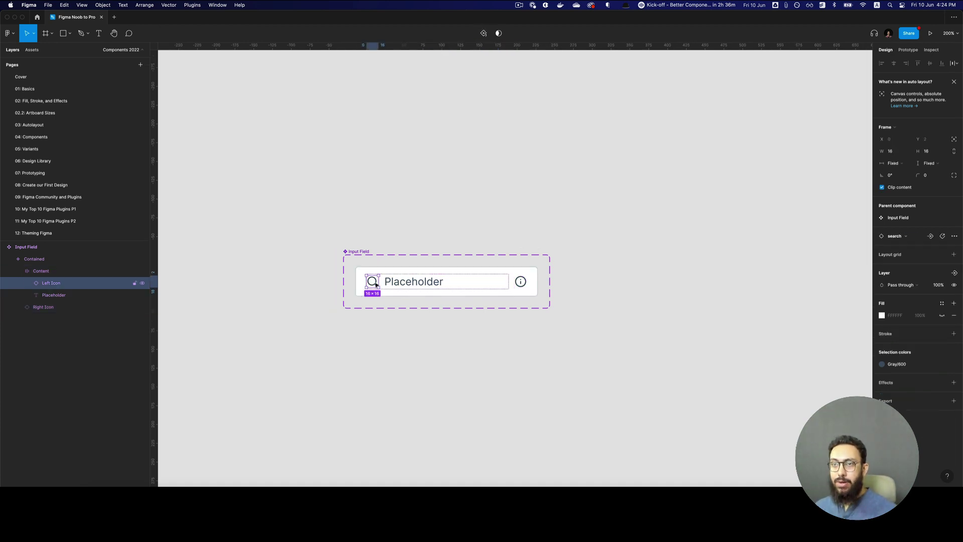
{"action": "left_click", "coordinate": [955, 274]}
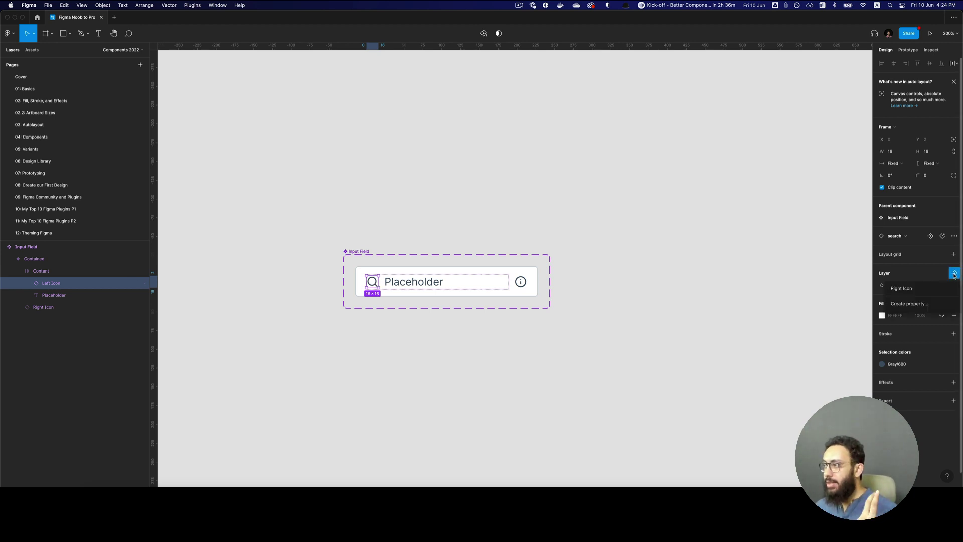
{"action": "left_click", "coordinate": [921, 304]}
{"action": "type", "text": "Left Icon"}
{"action": "key", "text": "Return"}
Place an instance of the Contained variant above the Input Field component set.
{"action": "left_click", "coordinate": [434, 287]}
{"action": "left_click_drag", "start_coordinate": [435, 287], "coordinate": [422, 175]}
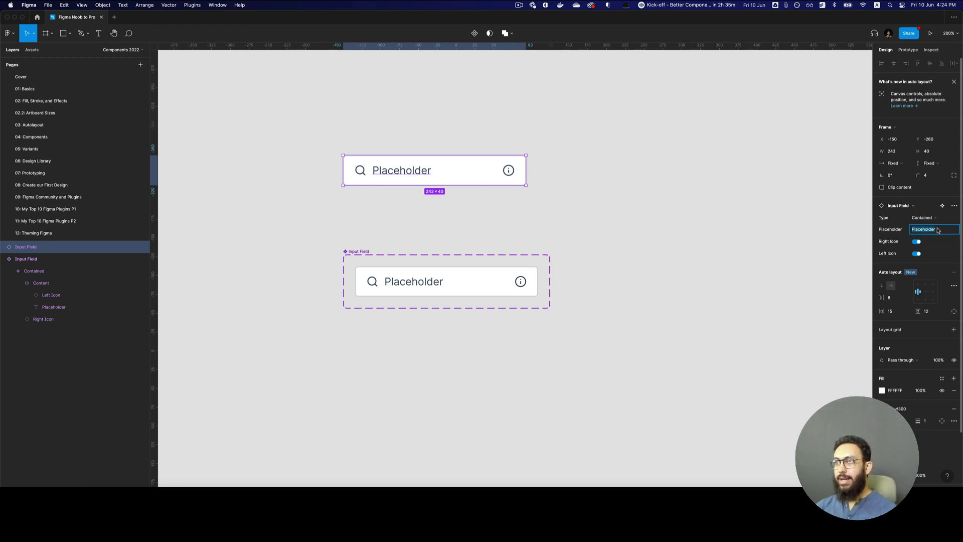
Try the text "Asd" in the instance's Placeholder property and undo the change.
{"action": "type", "text": "Asd"}
{"action": "key", "text": "Return"}
{"action": "key", "text": "super+z"}
{"action": "key", "text": "super+z"}
{"action": "key", "text": "super+z"}
{"action": "key", "text": "super+z"}
{"action": "key", "text": "super+z"}
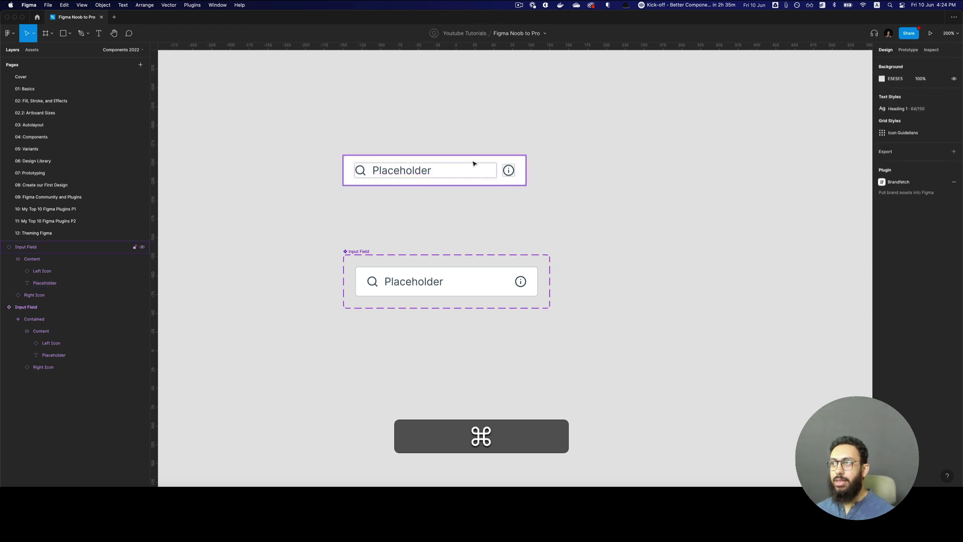
Switch the instance's Right Icon property off and on again, and turn its Left Icon property off.
{"action": "left_click", "coordinate": [475, 162]}
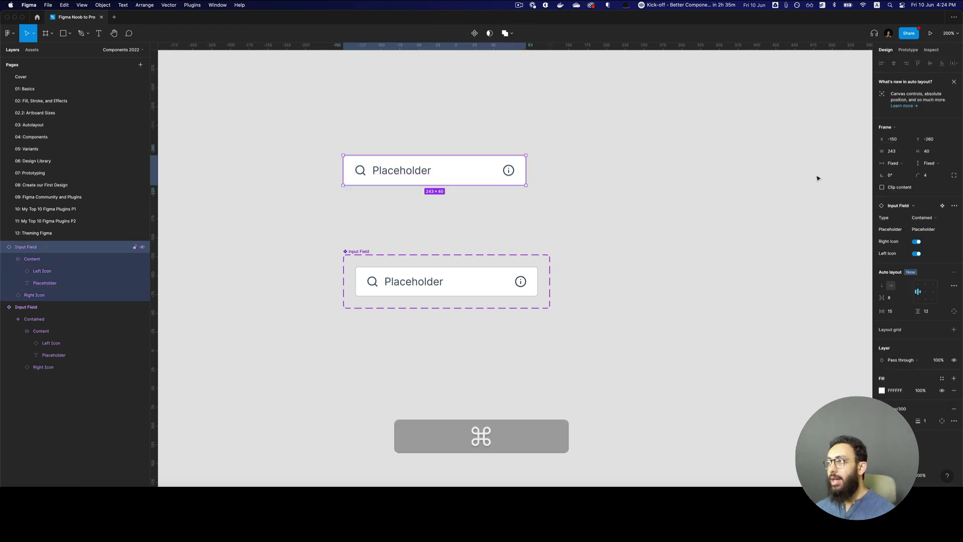
{"action": "left_click", "coordinate": [917, 242]}
{"action": "left_click", "coordinate": [917, 243]}
{"action": "left_click", "coordinate": [917, 254]}
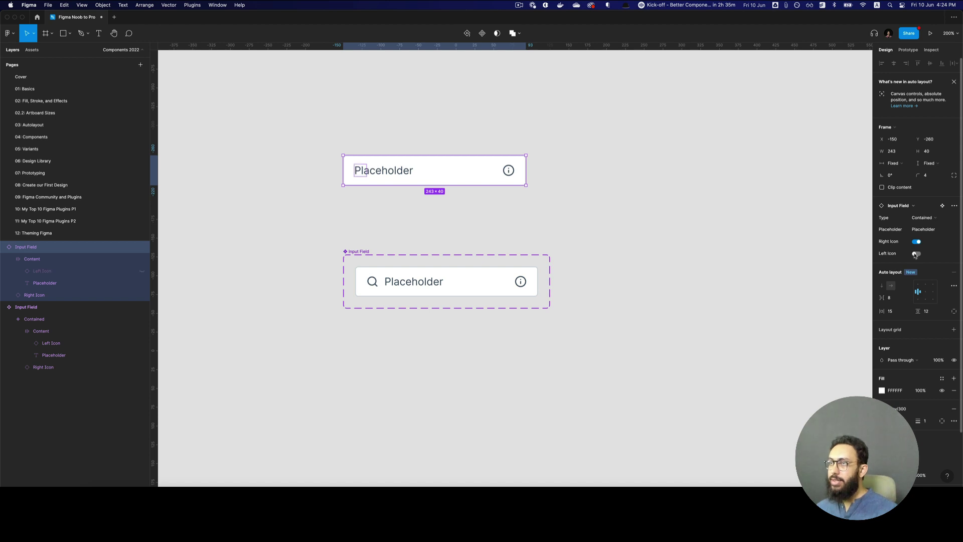
{"action": "left_click", "coordinate": [757, 218]}
{"action": "left_click", "coordinate": [439, 179]}
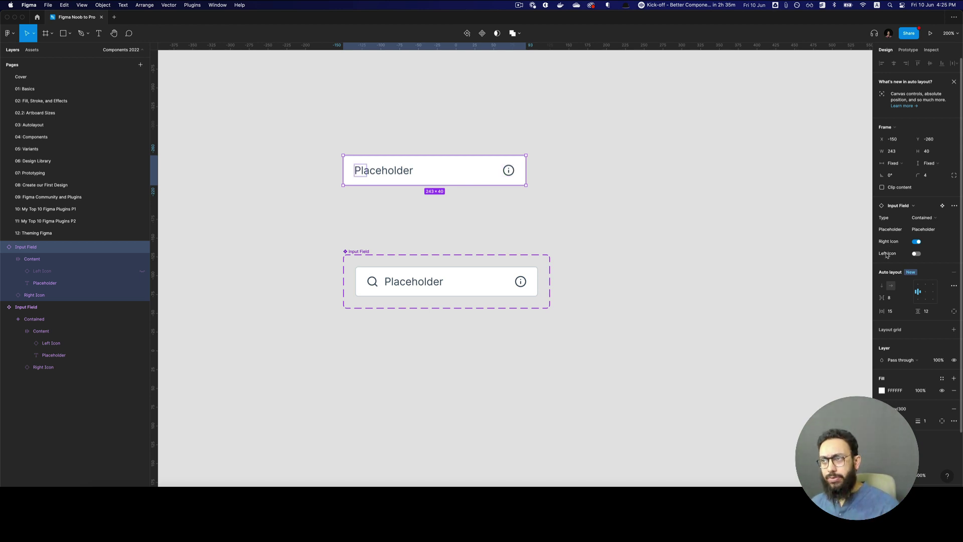
{"action": "left_click", "coordinate": [498, 287]}
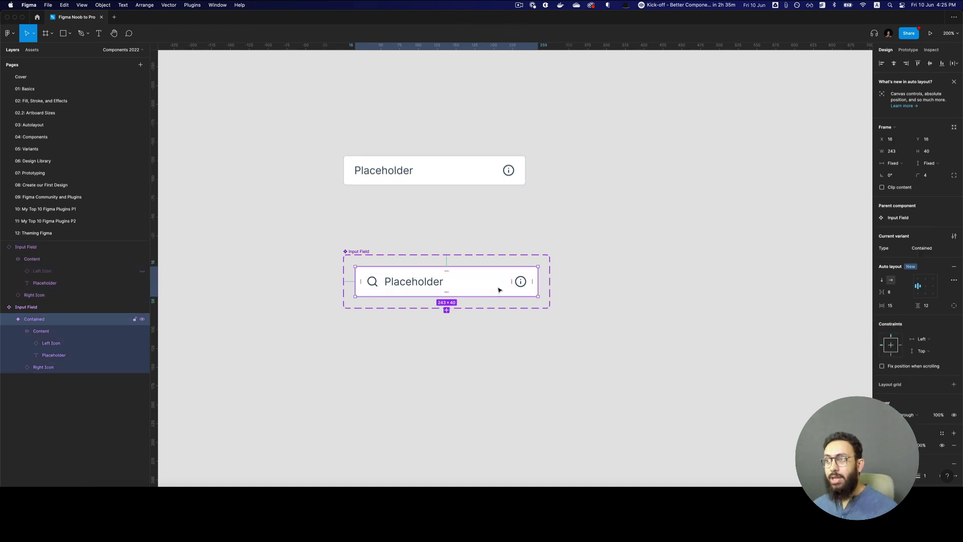
{"action": "left_click", "coordinate": [455, 178]}
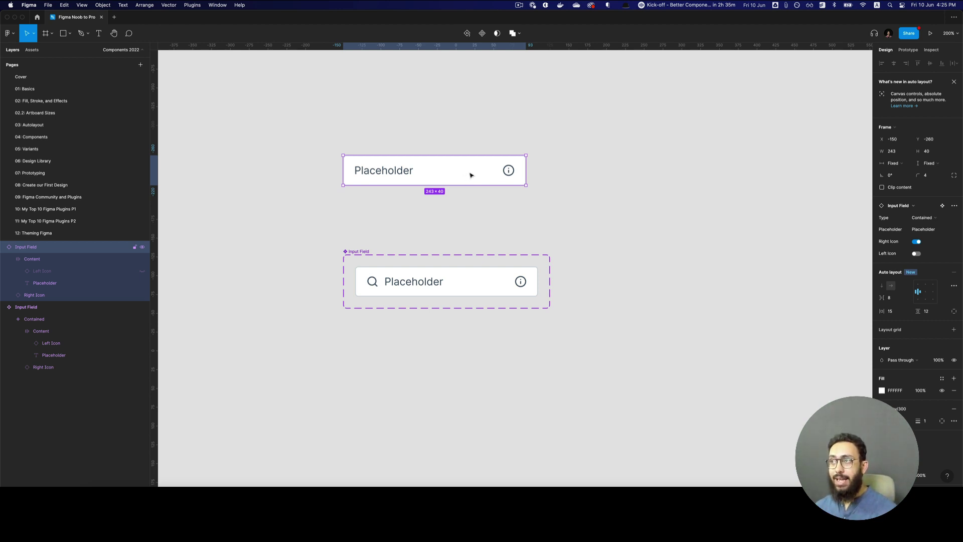
Remove the test instance and create an instance swap property named "Left Icon" for the search icon in the Contained variant.
{"action": "key", "text": "cmd+x"}
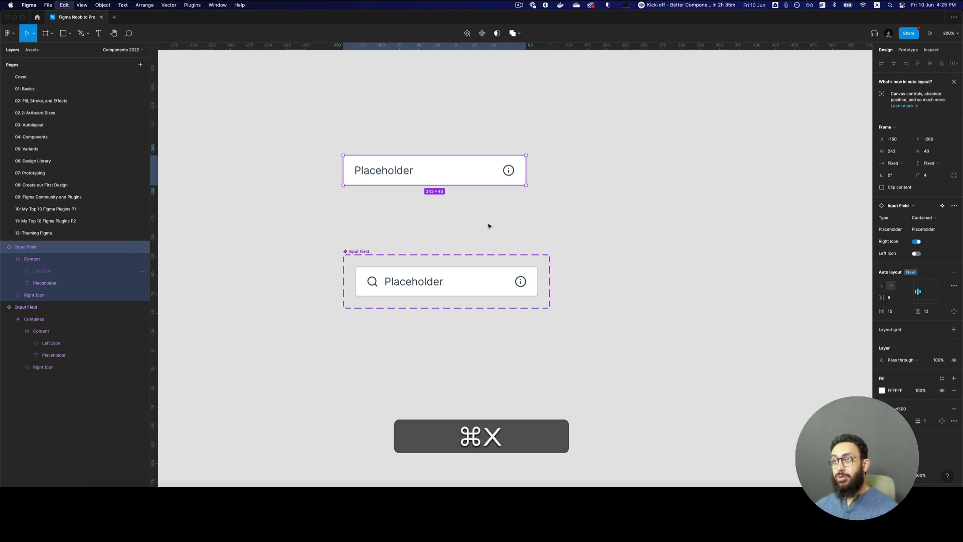
{"action": "left_click", "coordinate": [377, 280]}
{"action": "double_click", "coordinate": [375, 281]}
{"action": "double_click", "coordinate": [374, 282]}
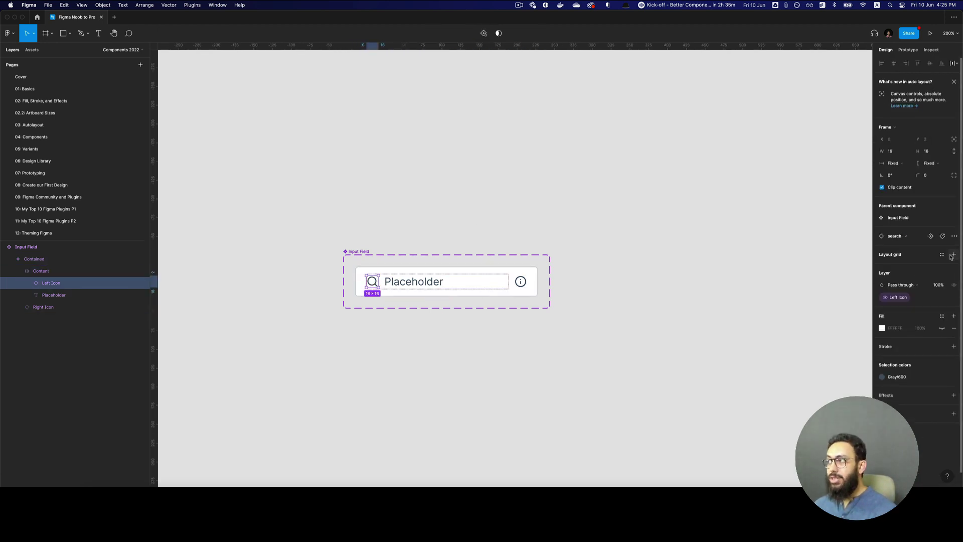
{"action": "left_click", "coordinate": [931, 237]}
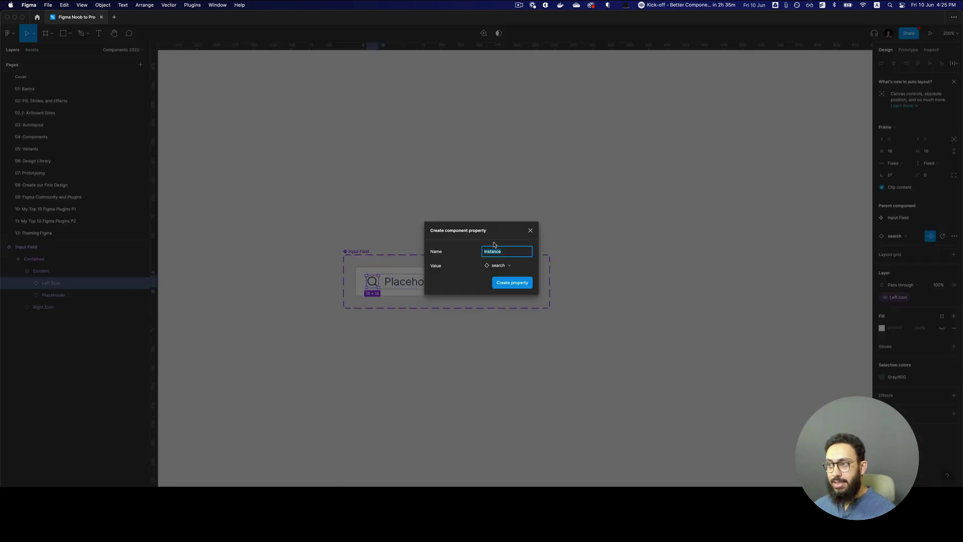
{"action": "key", "text": "shift"}
{"action": "type", "text": "Left Icon"}
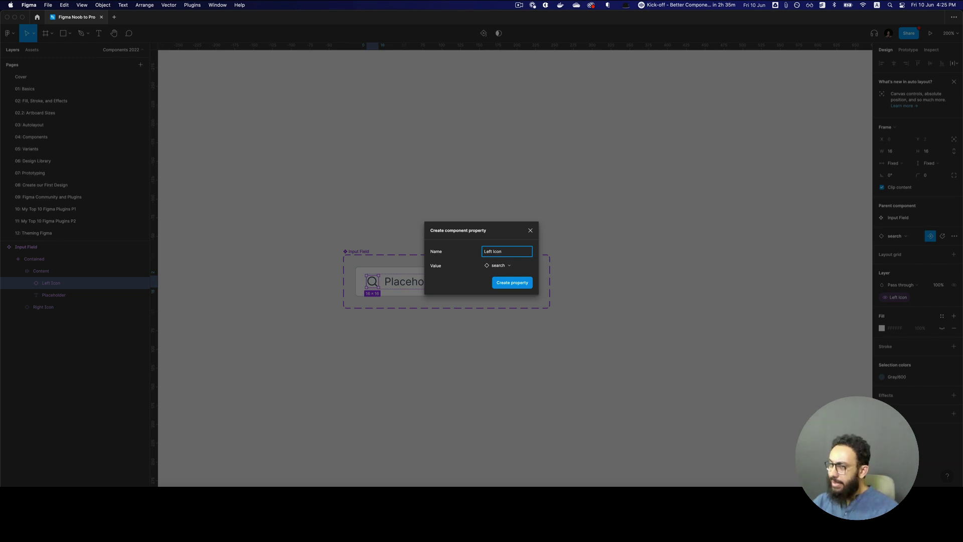
{"action": "key", "text": "Return"}
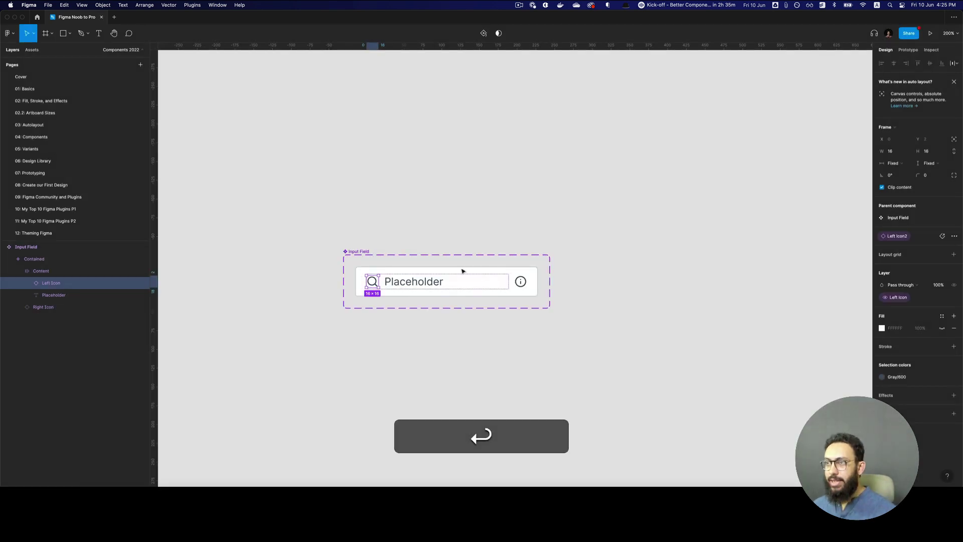
Rename the Input Field component set's boolean "Left Icon" property to "Left Icon Visibility".
{"action": "left_click", "coordinate": [357, 252]}
{"action": "double_click", "coordinate": [888, 248]}
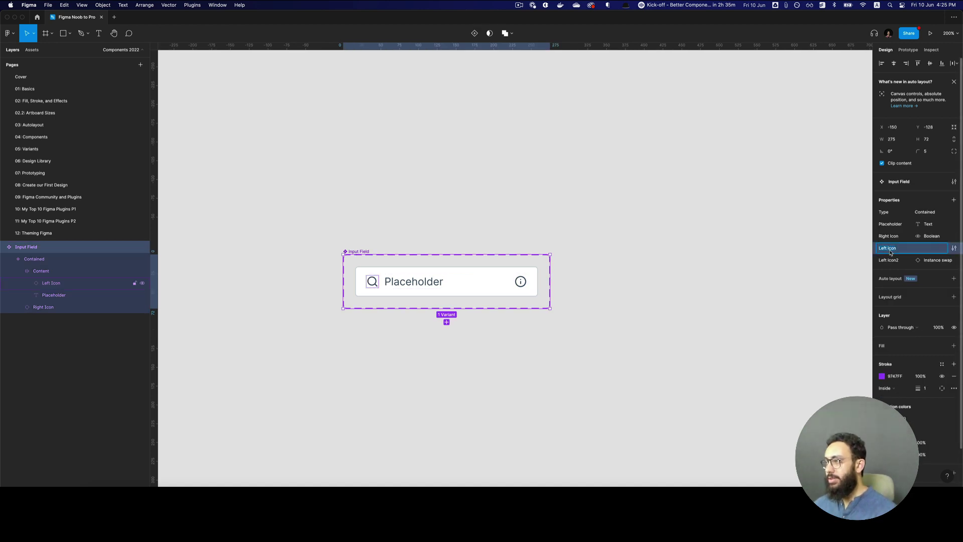
{"action": "key", "text": "Right"}
{"action": "type", "text": "Visibility"}
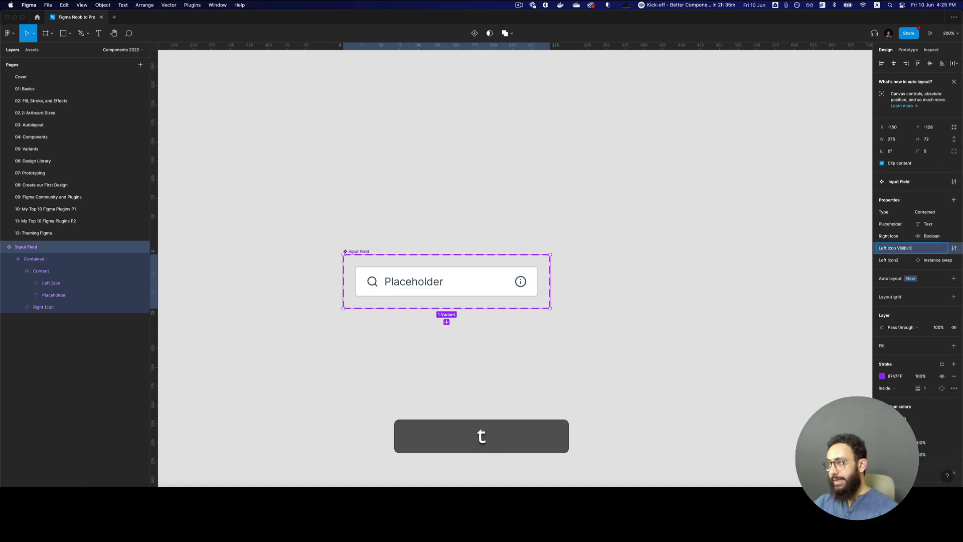
{"action": "key", "text": "Return"}
Rename the component set's instance swap property "Left Icon2" to "Left Icon".
{"action": "double_click", "coordinate": [889, 260]}
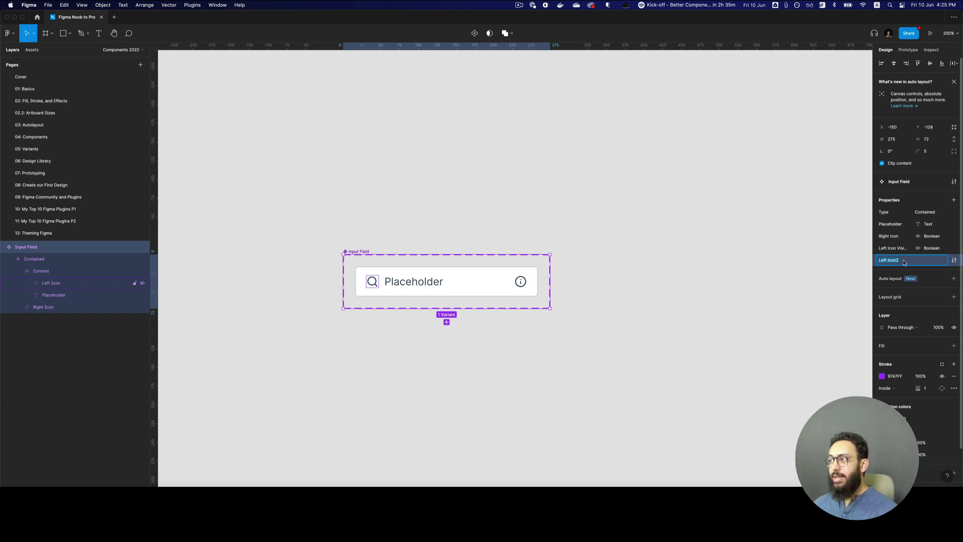
{"action": "key", "text": "Right"}
{"action": "key", "text": "alt+Right"}
{"action": "key", "text": "BackSpace"}
{"action": "key", "text": "Return"}
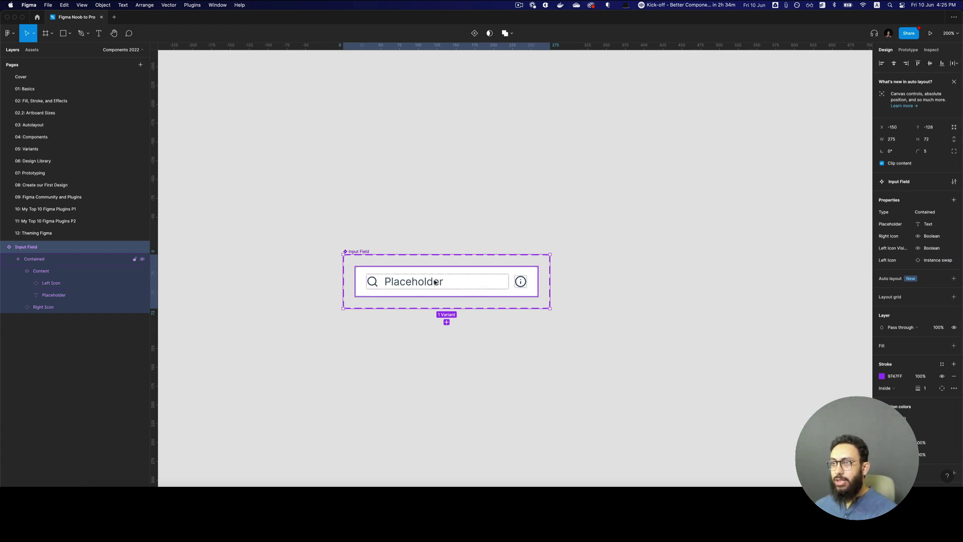
Place a Contained instance above the component set and try the send icon as its Left Icon, undoing the swap.
{"action": "left_click_drag", "start_coordinate": [452, 281], "coordinate": [458, 185]}
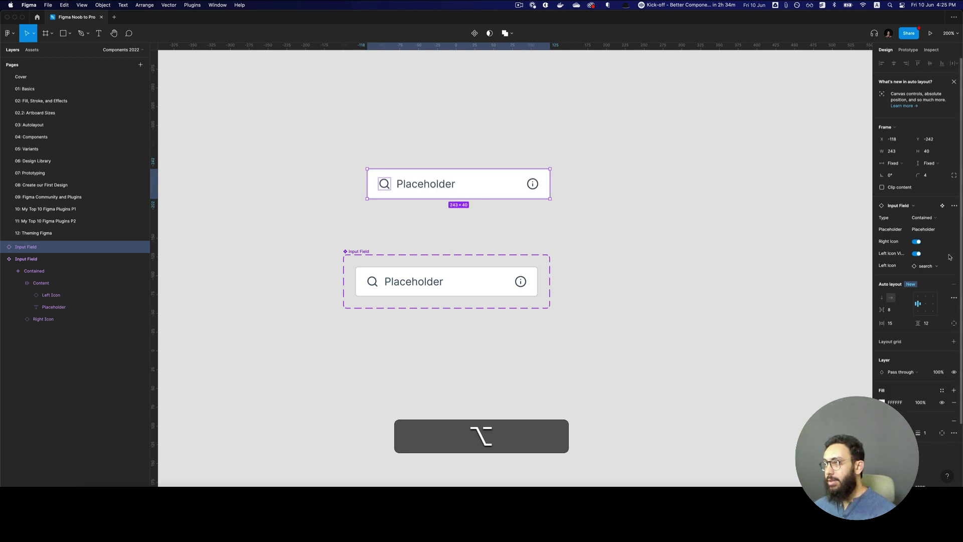
{"action": "left_click", "coordinate": [926, 267]}
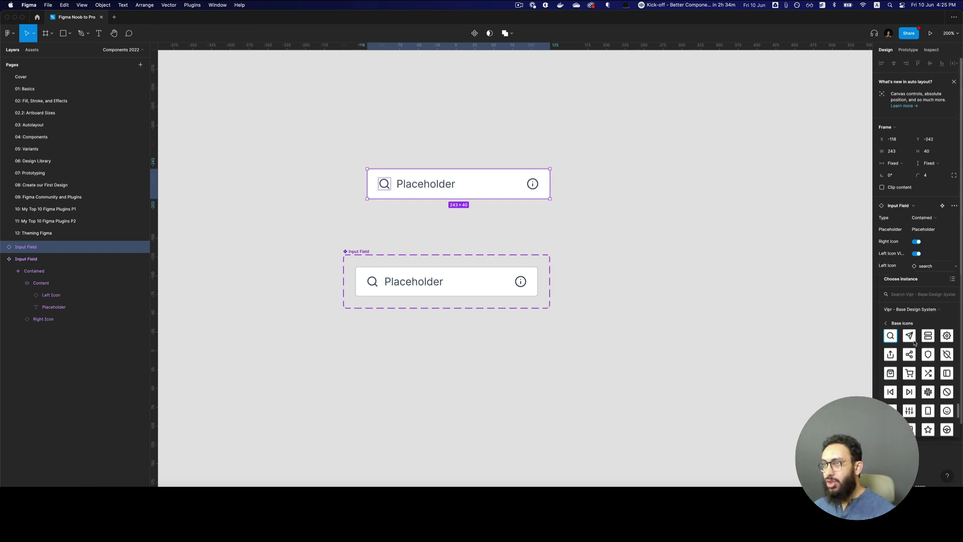
{"action": "left_click", "coordinate": [913, 341]}
{"action": "left_click", "coordinate": [538, 212]}
{"action": "left_click", "coordinate": [472, 189]}
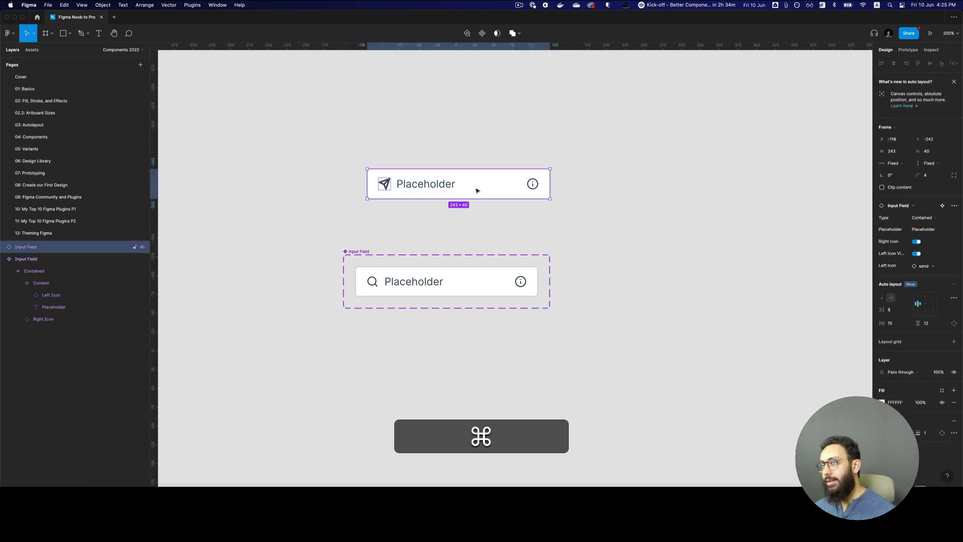
{"action": "key", "text": "super+z"}
{"action": "key", "text": "super+z"}
{"action": "key", "text": "super+z"}
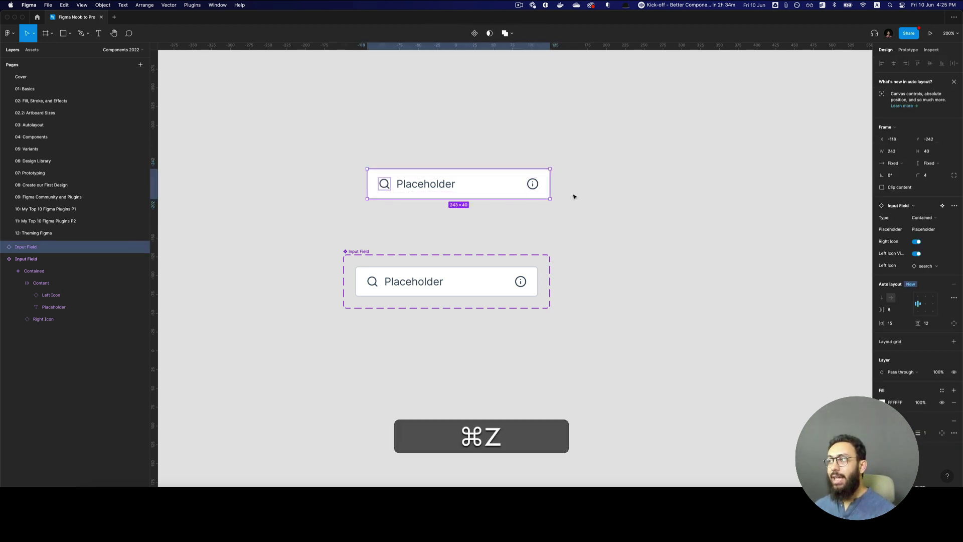
Test the instance's Left Icon Visibility by switching it off and on repeatedly, leaving it off.
{"action": "left_click", "coordinate": [591, 196]}
{"action": "left_click", "coordinate": [484, 192]}
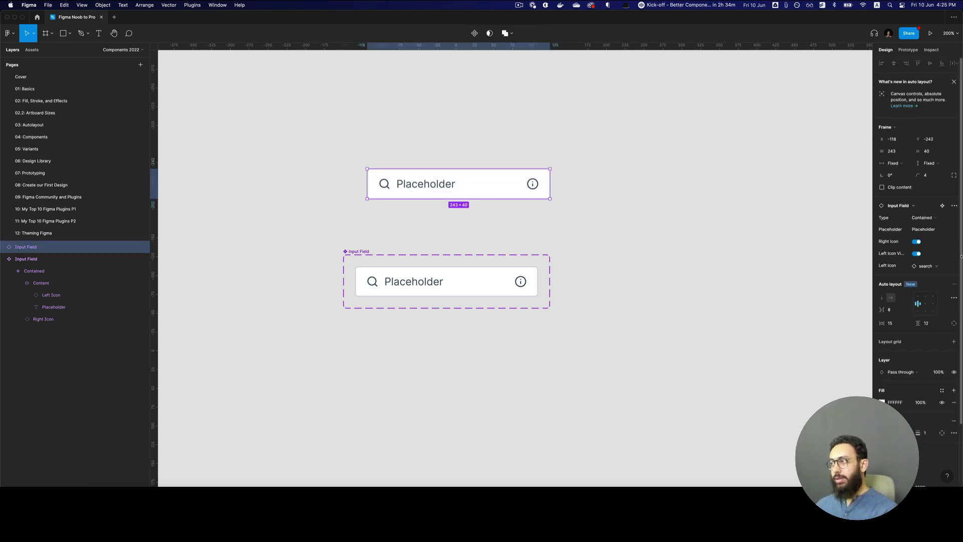
{"action": "left_click", "coordinate": [917, 254]}
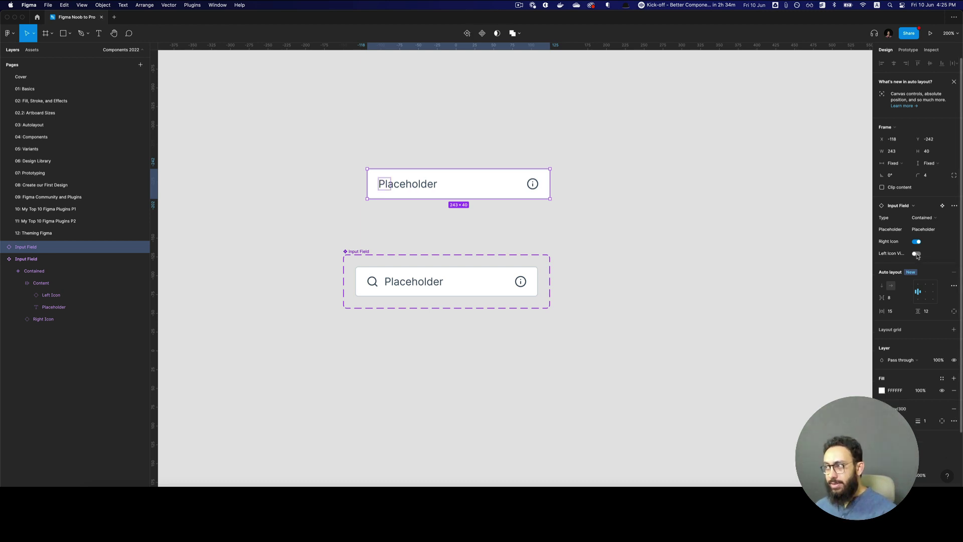
{"action": "left_click", "coordinate": [916, 253]}
{"action": "left_click", "coordinate": [916, 254]}
{"action": "left_click", "coordinate": [916, 253]}
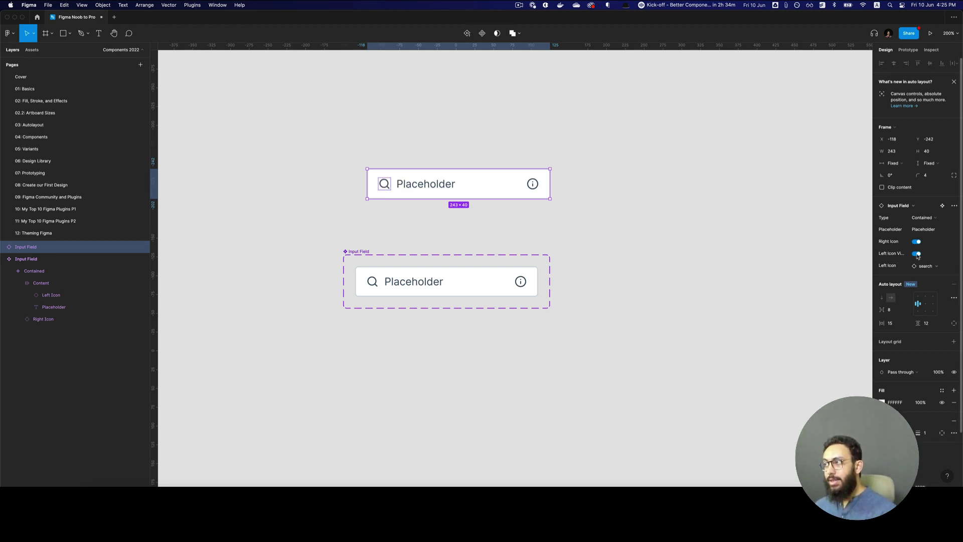
{"action": "left_click", "coordinate": [926, 266]}
{"action": "left_click", "coordinate": [925, 266]}
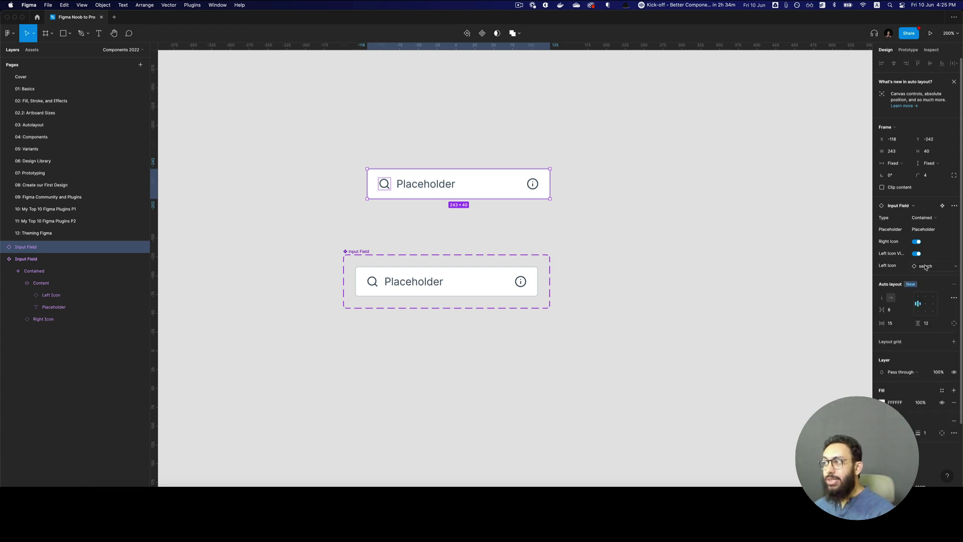
{"action": "left_click", "coordinate": [917, 254]}
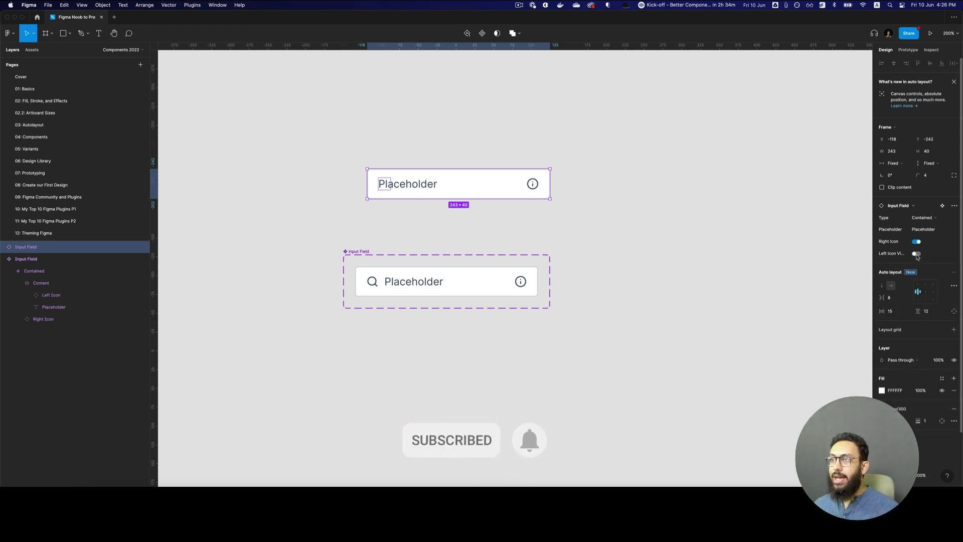
Check the properties applied to the Contained variant's search icon and turn the instance's Left Icon Visibility back on.
{"action": "left_click", "coordinate": [414, 281], "text": "super"}
{"action": "left_click", "coordinate": [372, 281], "text": "super"}
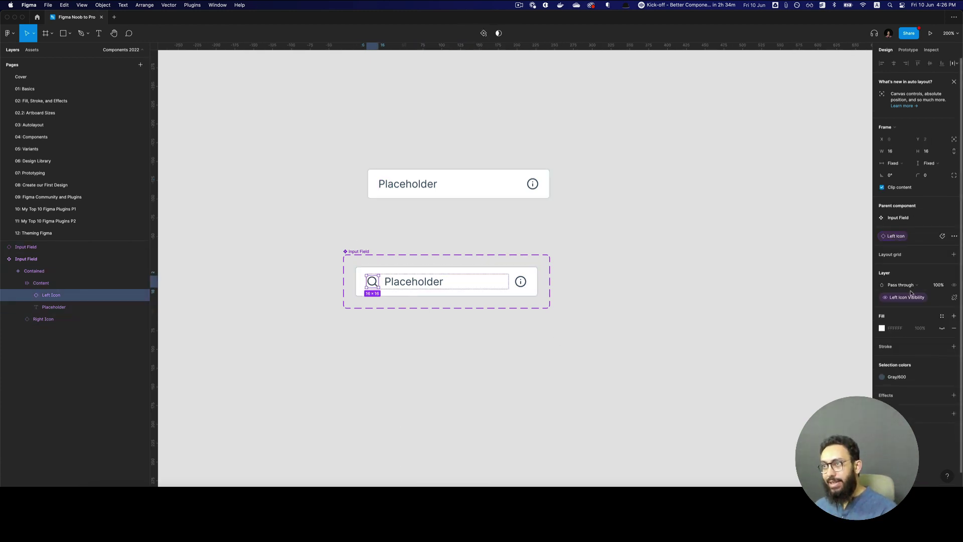
{"action": "left_click", "coordinate": [801, 279]}
{"action": "left_click", "coordinate": [546, 193]}
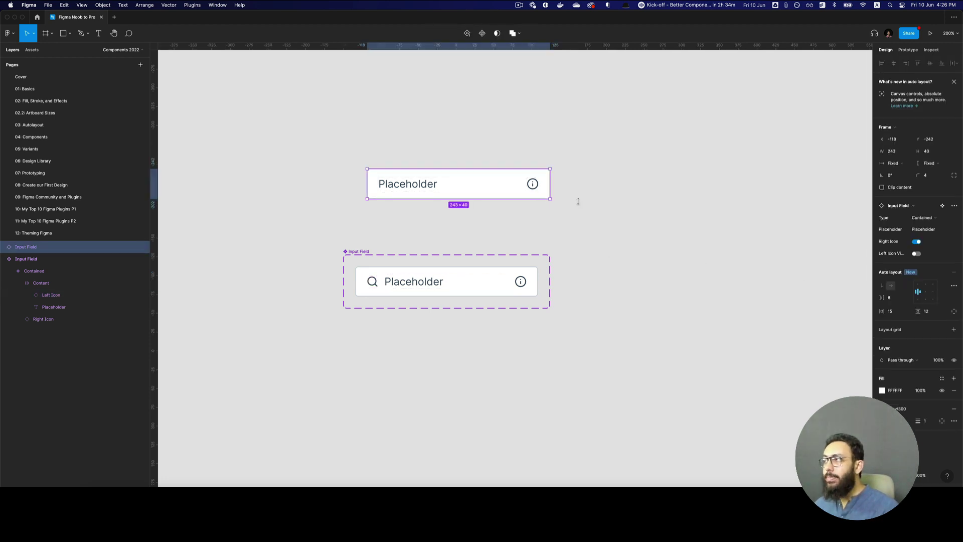
{"action": "left_click", "coordinate": [917, 253]}
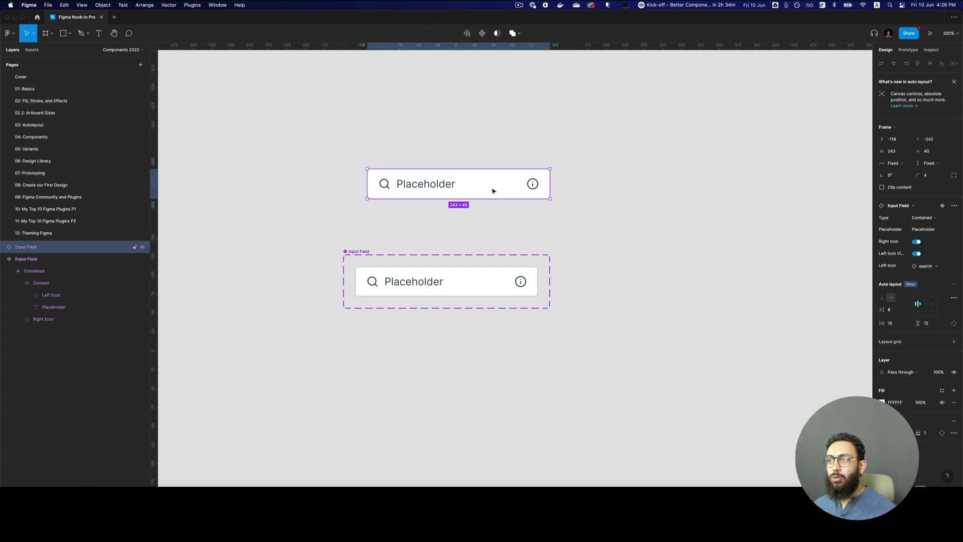
Remove the test instance and widen the Input Field component set's frame to make room for a second variant.
{"action": "key", "text": "super"}
{"action": "key", "text": "super+x"}
{"action": "left_click", "coordinate": [368, 256]}
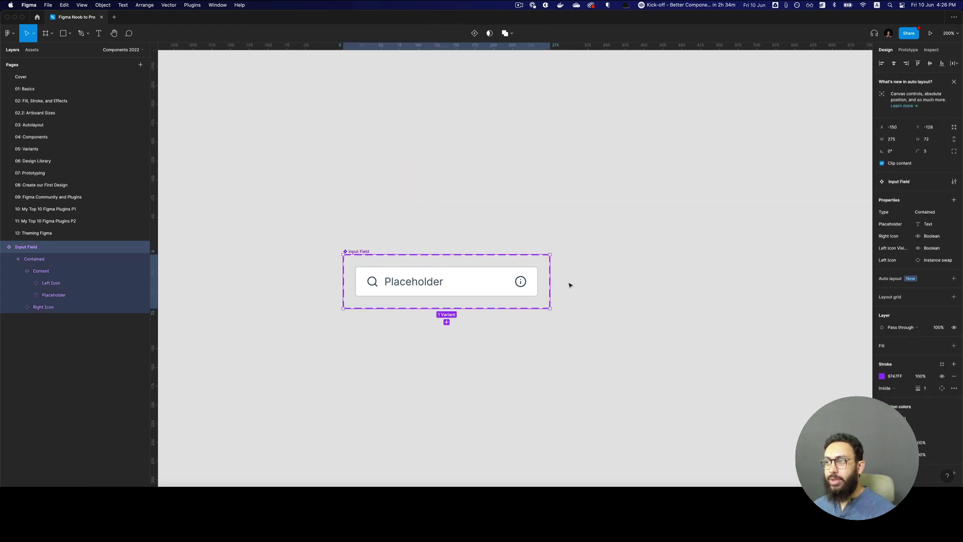
{"action": "left_click_drag", "start_coordinate": [552, 280], "coordinate": [798, 280]}
{"action": "key", "text": "space"}
{"action": "left_click_drag", "start_coordinate": [680, 252], "coordinate": [615, 244]}
Duplicate the Contained variant, set the copy's Type to "Underlined" and place it beside the original inside the component set.
{"action": "left_click", "coordinate": [390, 272]}
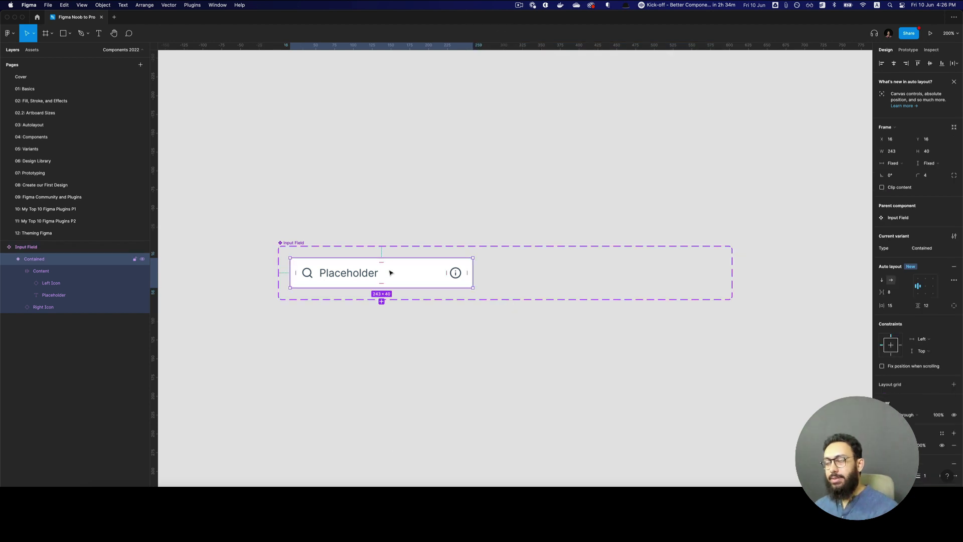
{"action": "key", "text": "super+d"}
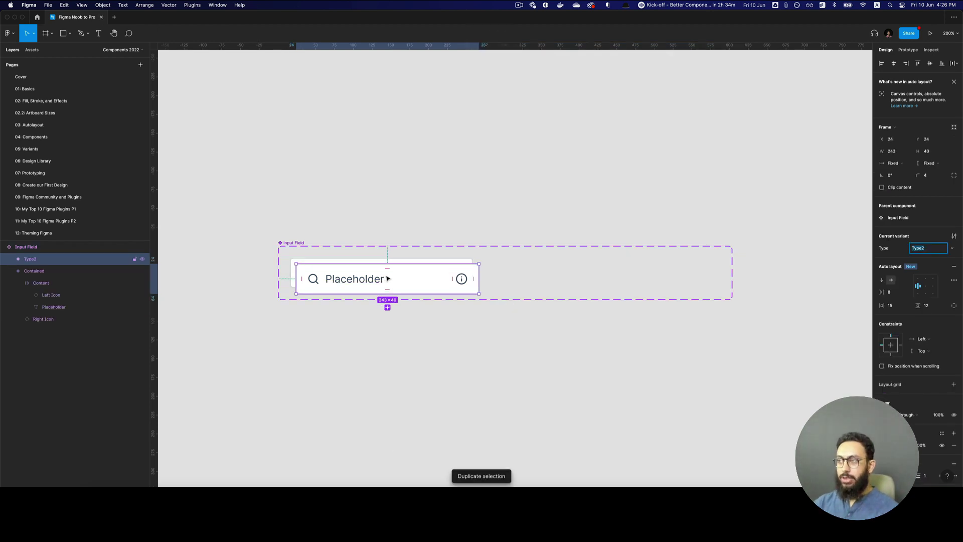
{"action": "key", "text": "shift"}
{"action": "type", "text": "Underlined"}
{"action": "key", "text": "Return"}
{"action": "left_click_drag", "start_coordinate": [385, 281], "coordinate": [585, 275]}
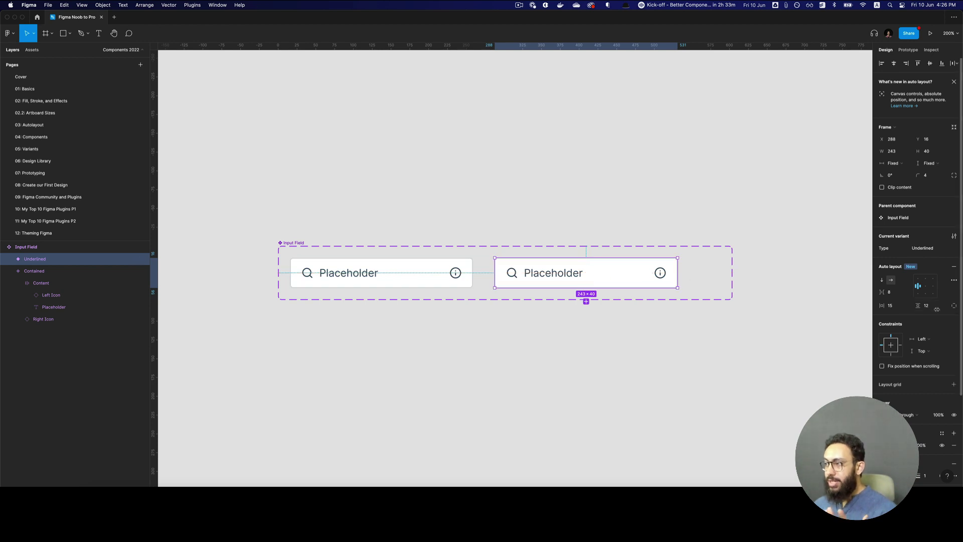
Limit the Underlined variant's Gray/300 stroke to its bottom side.
{"action": "scroll", "coordinate": [931, 383], "scroll_direction": "down", "scroll_amount": 3}
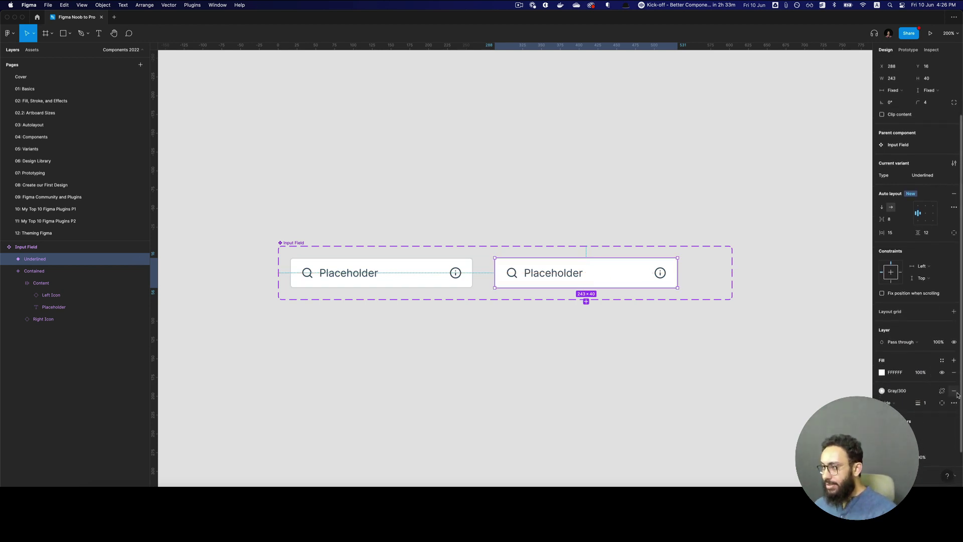
{"action": "left_click", "coordinate": [934, 404]}
{"action": "key", "text": "Escape"}
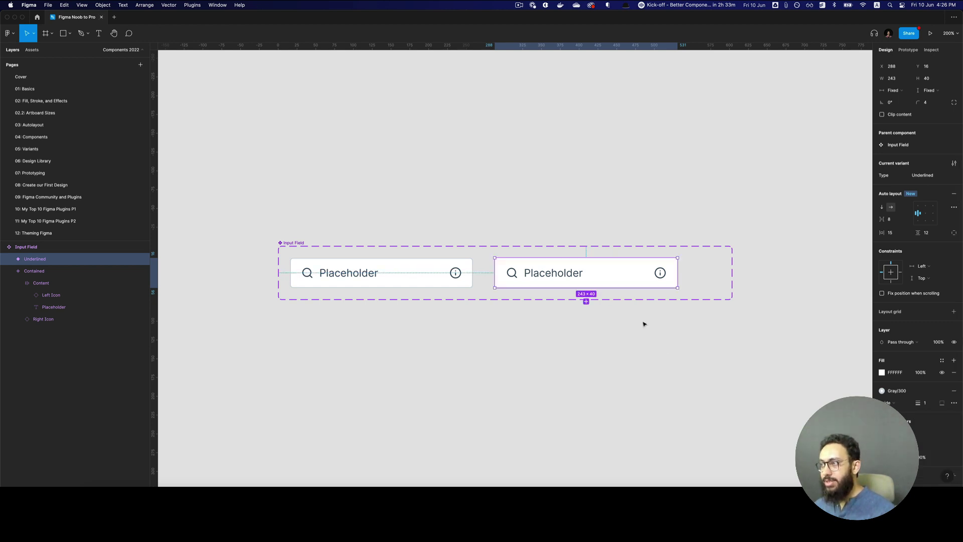
Set the Underlined variant's corner radius to 0 and remove its white fill.
{"action": "left_click", "coordinate": [936, 104]}
{"action": "type", "text": "0"}
{"action": "key", "text": "Return"}
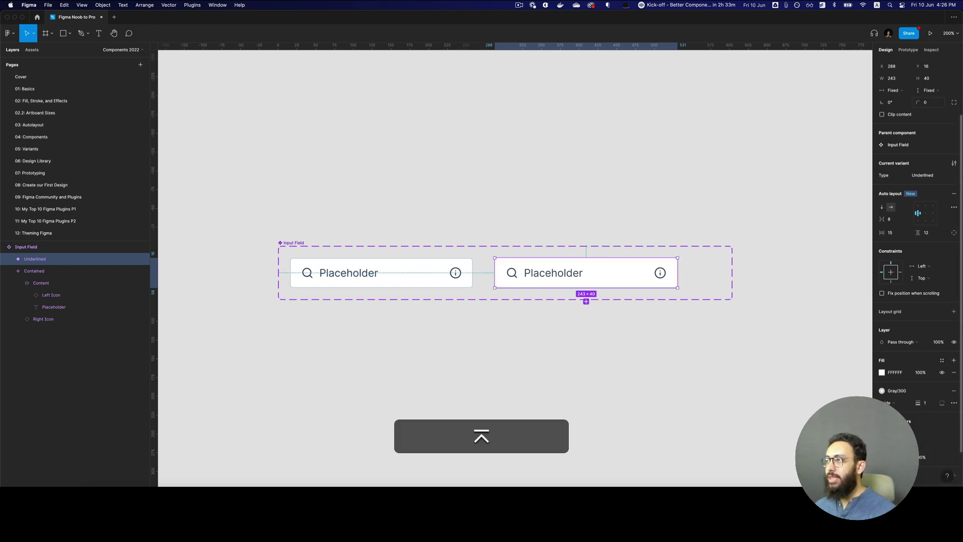
{"action": "left_click", "coordinate": [954, 372]}
{"action": "left_click", "coordinate": [713, 346]}
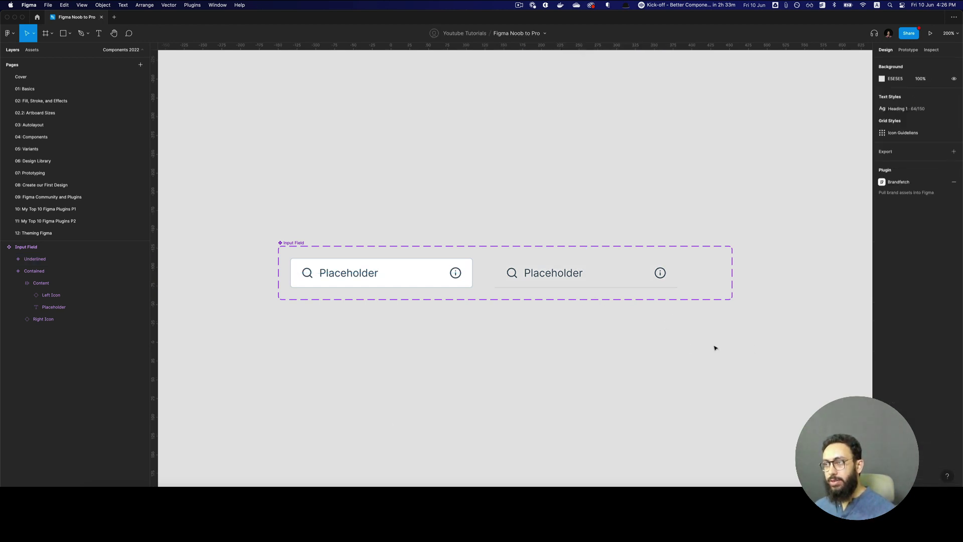
Set the Underlined variant's horizontal auto layout padding to 0.
{"action": "key", "text": "z"}
{"action": "left_click", "coordinate": [573, 301]}
{"action": "left_click", "coordinate": [495, 243]}
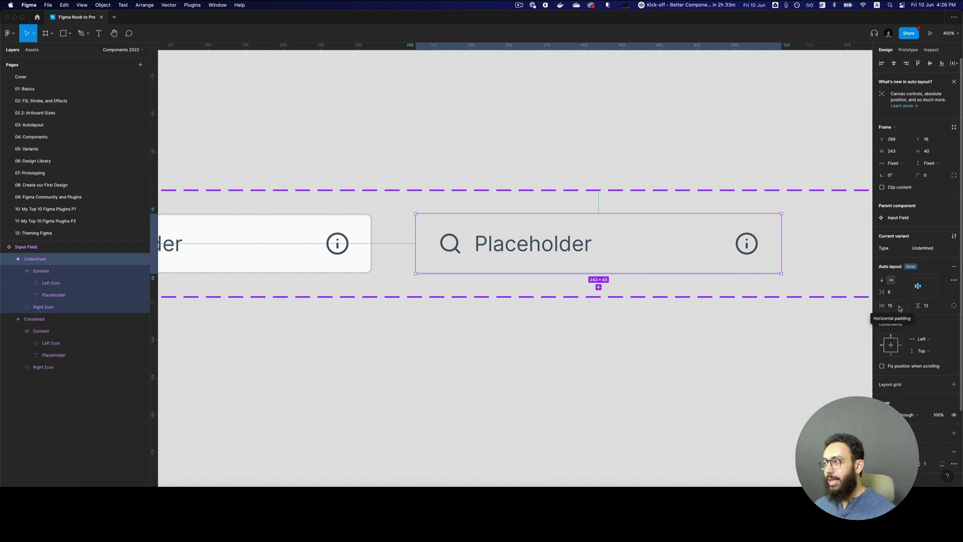
{"action": "left_click", "coordinate": [898, 305]}
{"action": "type", "text": "0"}
{"action": "key", "text": "Return"}
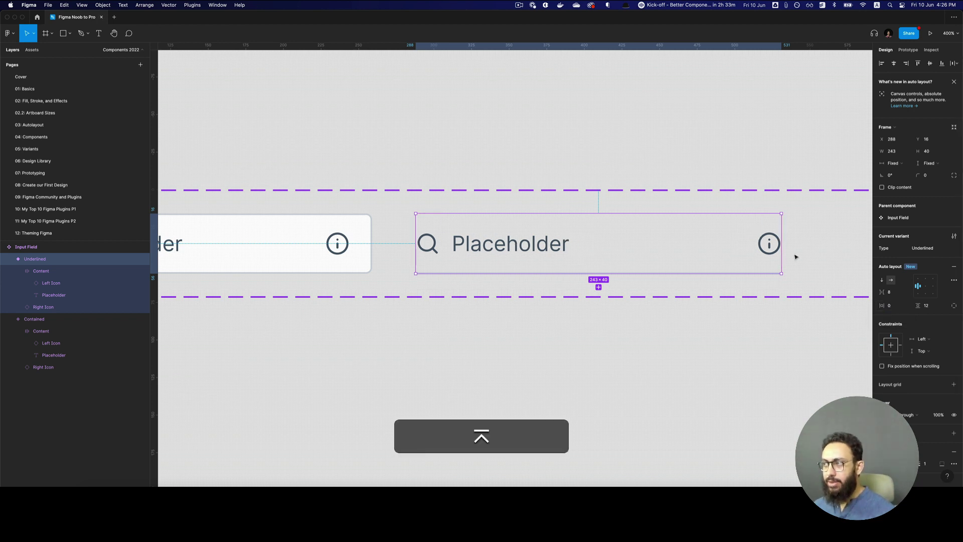
{"action": "left_click", "coordinate": [798, 245]}
{"action": "key", "text": "super+0"}
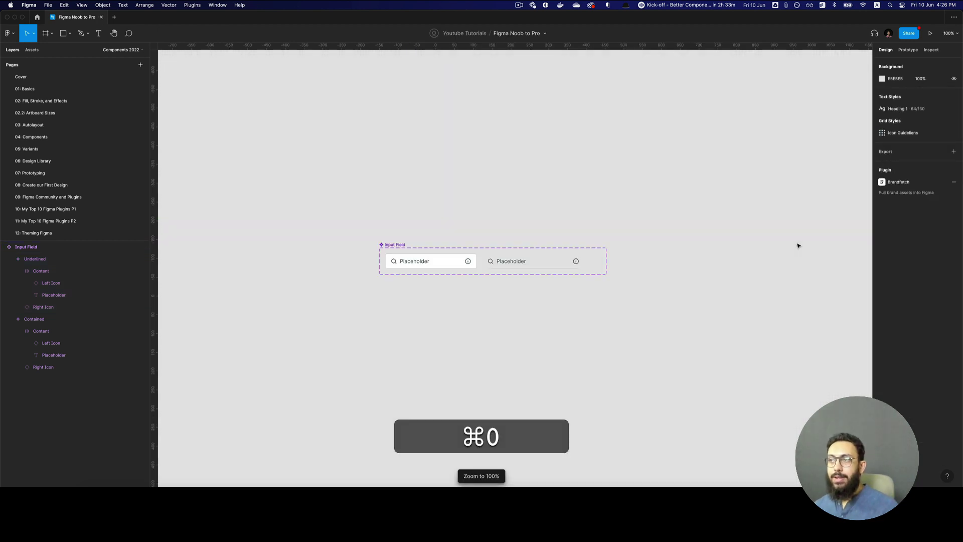
Place an instance of the Underlined variant above the component set and set its Placeholder text to "Enter a state".
{"action": "left_click_drag", "start_coordinate": [525, 265], "coordinate": [486, 186]}
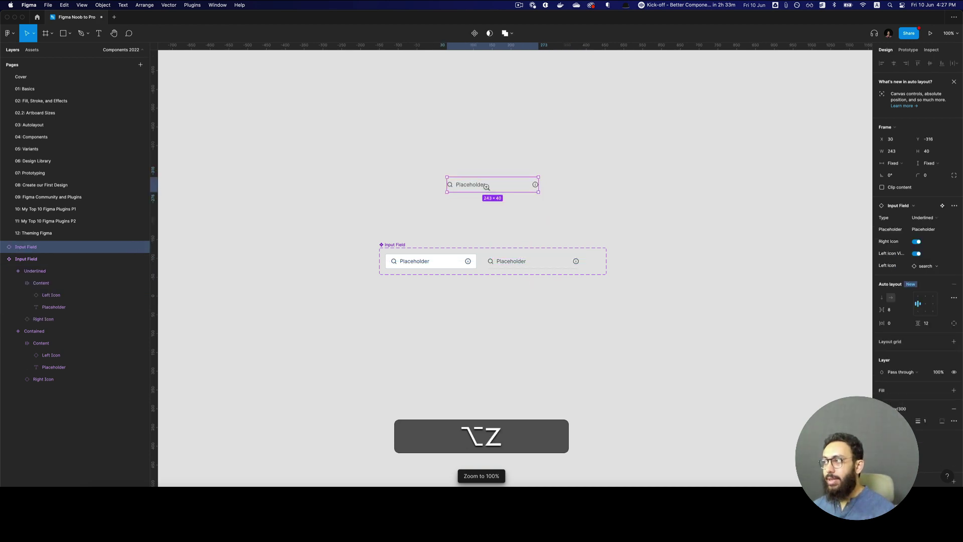
{"action": "left_click", "coordinate": [486, 187]}
{"action": "left_click", "coordinate": [926, 231]}
{"action": "key", "text": "super+shift+a"}
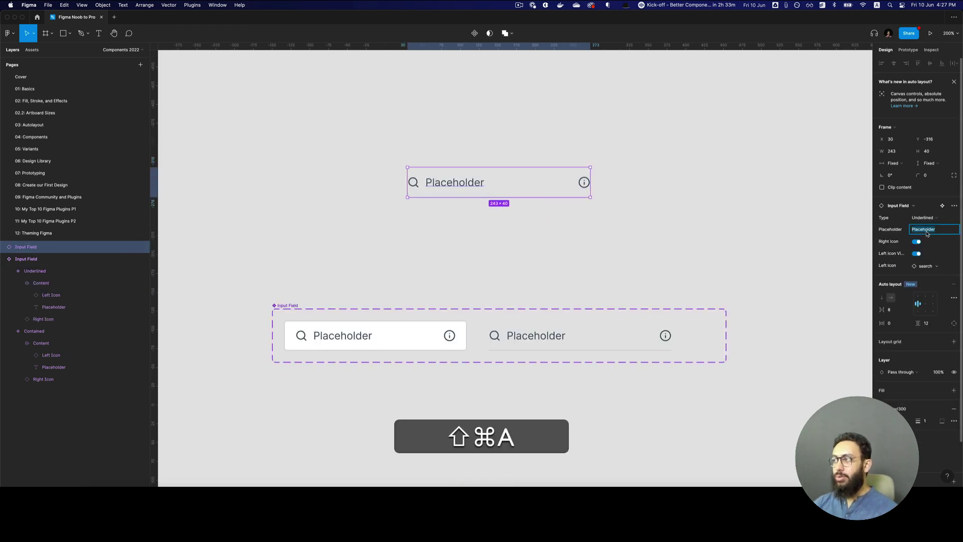
{"action": "type", "text": "Enter a state"}
{"action": "key", "text": "Return"}
Set the instance's Placeholder text to "Search for a state" and switch its Type to Contained.
{"action": "double_click", "coordinate": [918, 229]}
{"action": "type", "text": "Search f"}
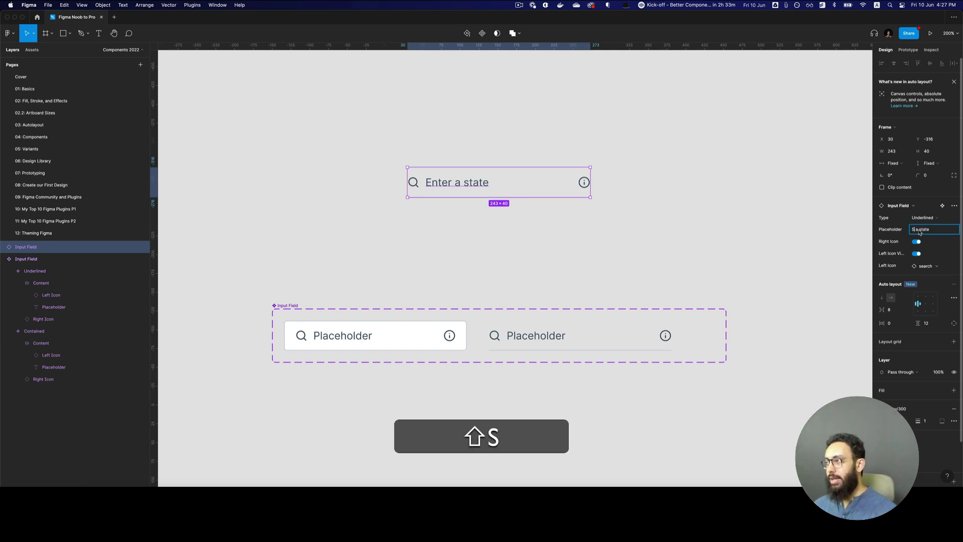
{"action": "type", "text": "or"}
{"action": "key", "text": "Return"}
{"action": "left_click", "coordinate": [927, 217]}
{"action": "left_click", "coordinate": [932, 209]}
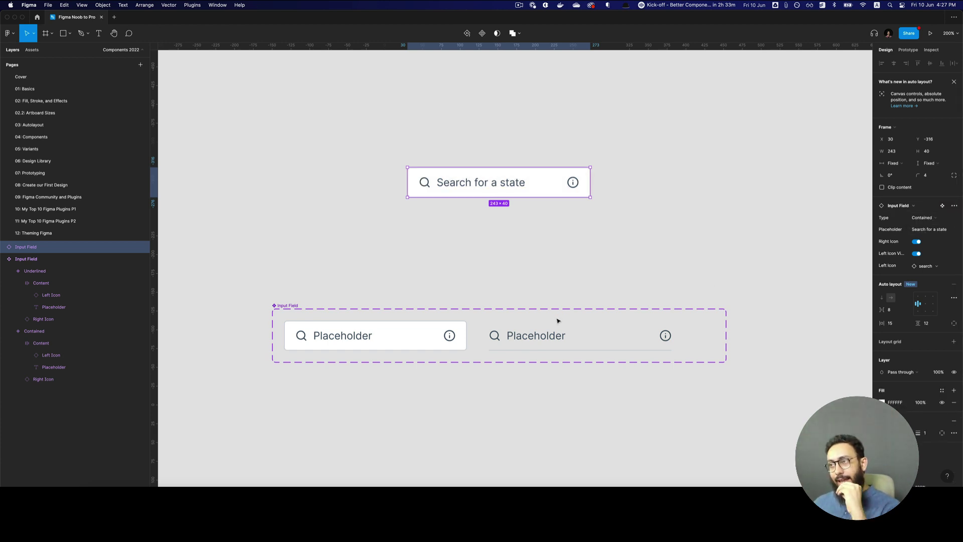
Rename the Placeholder text layer inside the Underlined variant to "Baba".
{"action": "double_click", "coordinate": [542, 337]}
{"action": "left_click", "coordinate": [541, 338]}
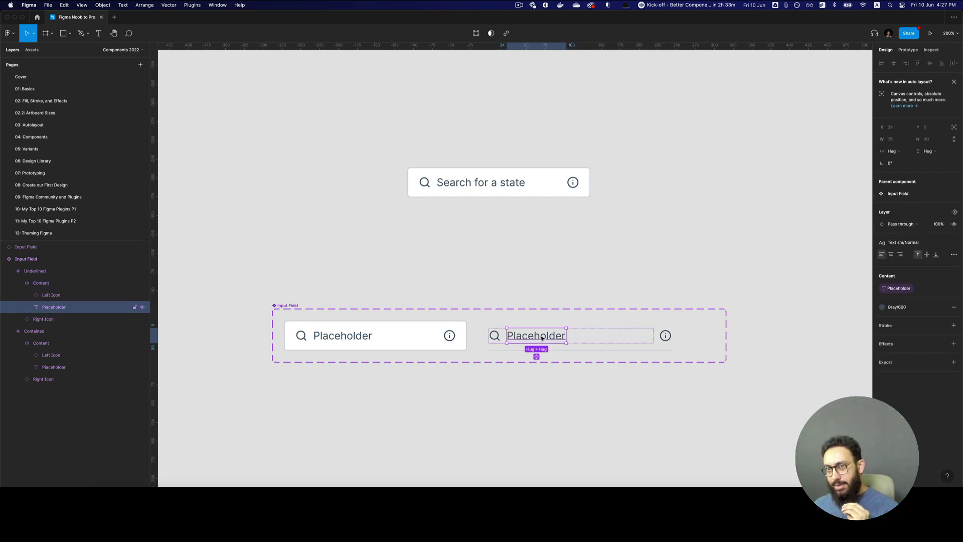
{"action": "key", "text": "super+r"}
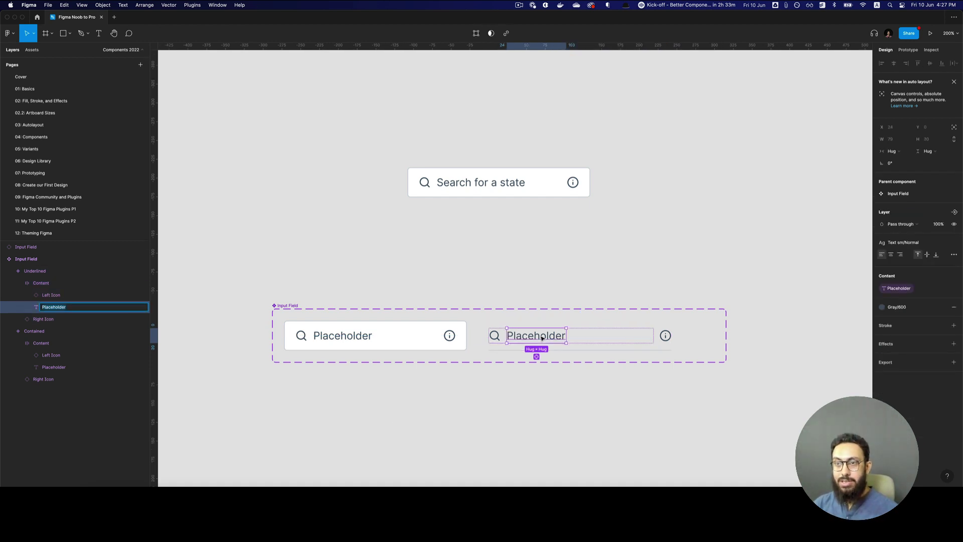
{"action": "type", "text": "Baba"}
{"action": "key", "text": "Return"}
Wrap the Underlined variant's text layer in five nested auto layout frames and select the text inside them.
{"action": "key", "text": "shift+a"}
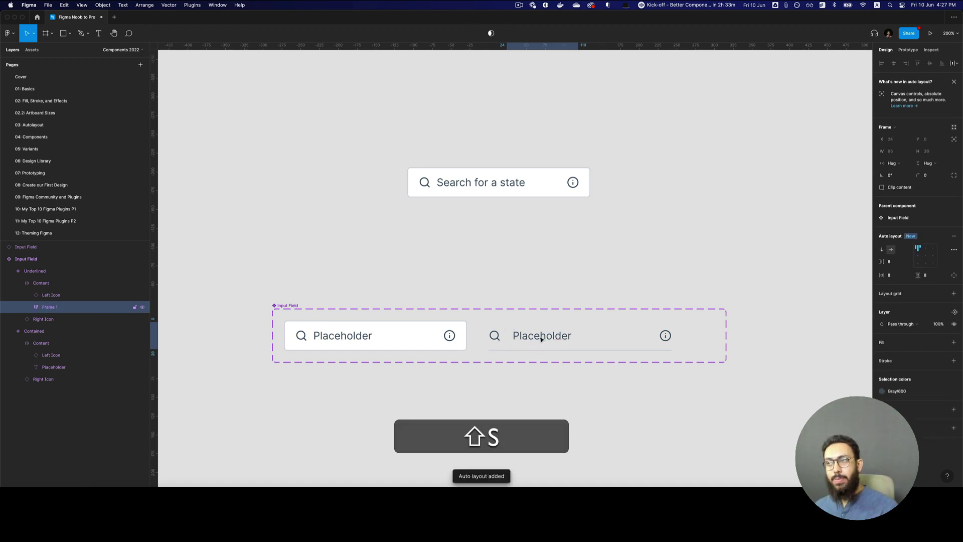
{"action": "key", "text": "shift+a"}
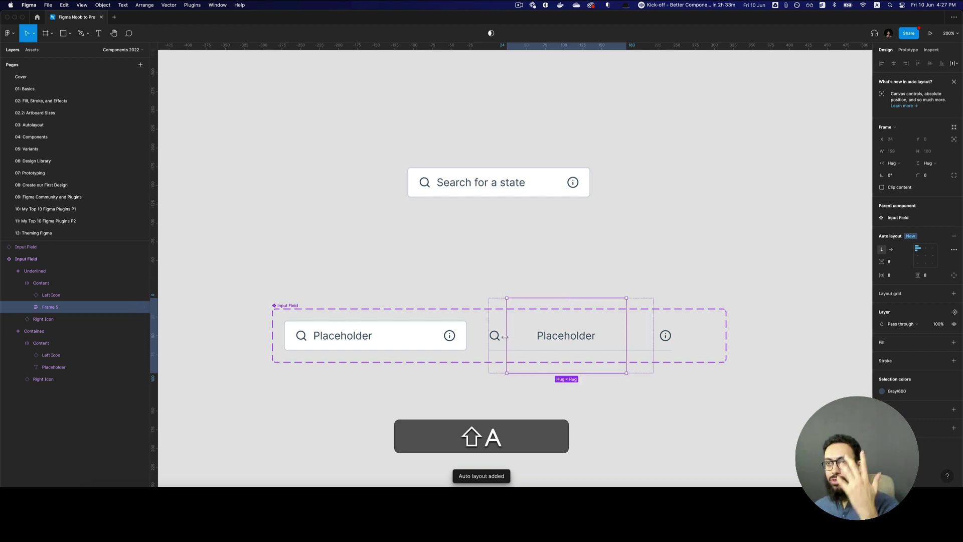
{"action": "key", "text": "Return"}
{"action": "key", "text": "Return"}
{"action": "key", "text": "Return"}
{"action": "key", "text": "Return"}
{"action": "key", "text": "Return"}
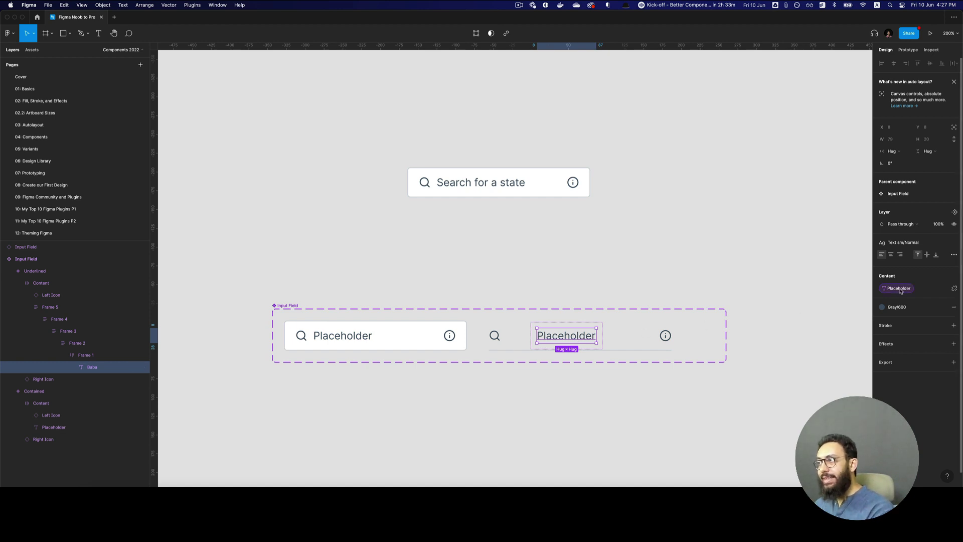
Reset all changes on the Input Field instance and replace its placeholder text on the canvas with "Search".
{"action": "left_click", "coordinate": [475, 180]}
{"action": "right_click", "coordinate": [476, 177]}
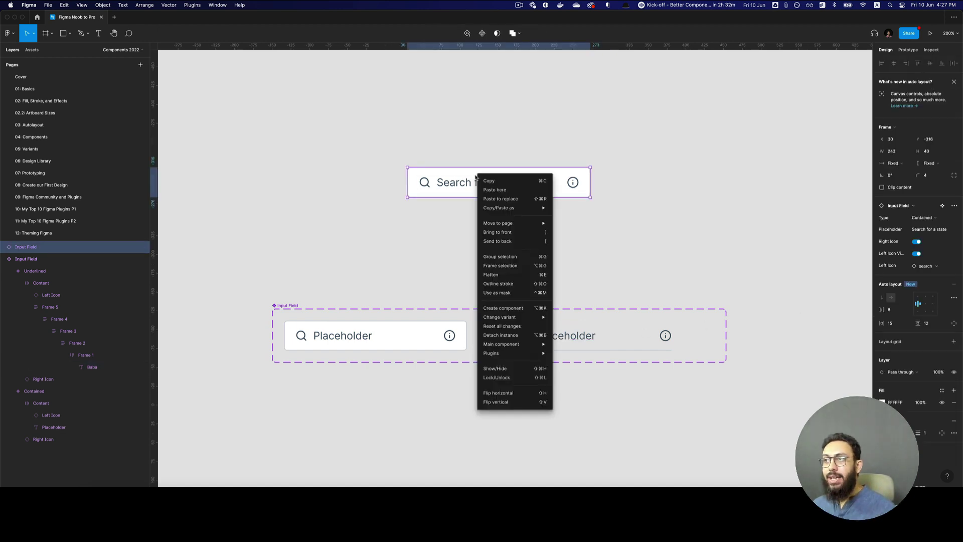
{"action": "left_click", "coordinate": [501, 326]}
{"action": "key", "text": "Return"}
{"action": "double_click", "coordinate": [460, 182], "text": "super"}
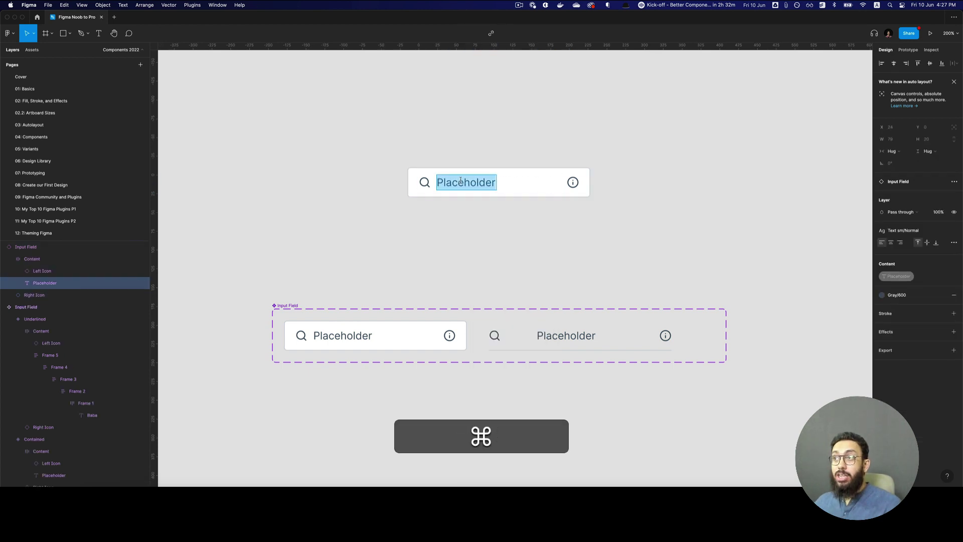
{"action": "key", "text": "shift"}
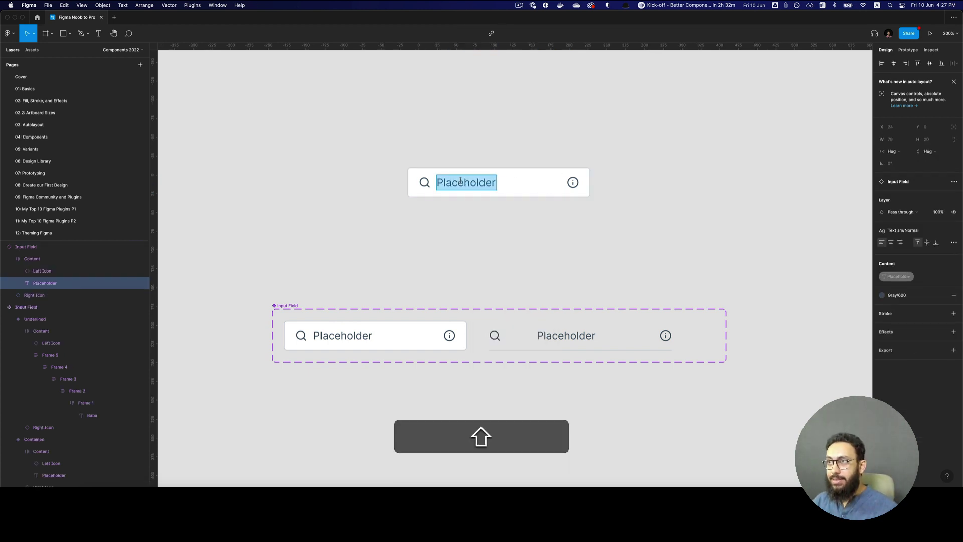
{"action": "type", "text": "Search"}
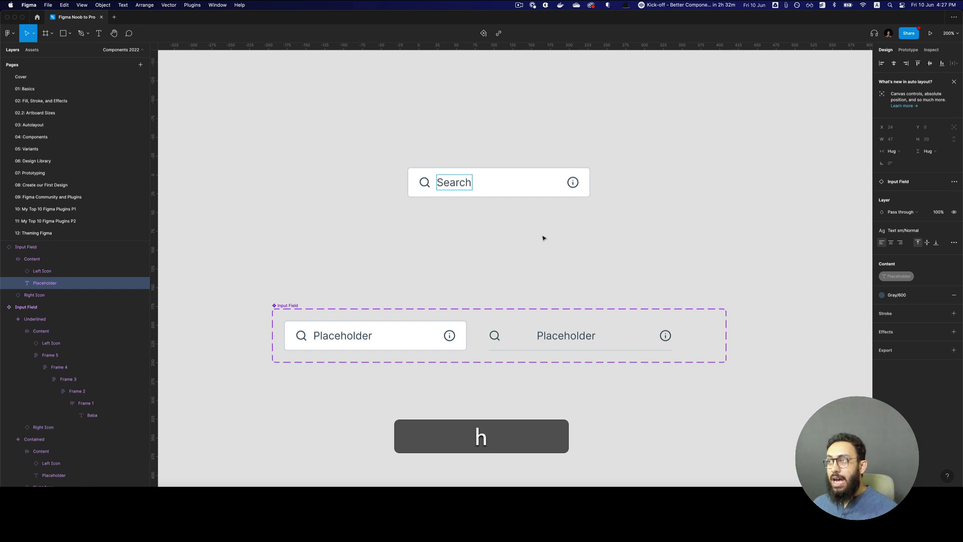
Switch the Type of the "Search" instance to Underlined.
{"action": "left_click", "coordinate": [542, 193]}
{"action": "left_click", "coordinate": [931, 220]}
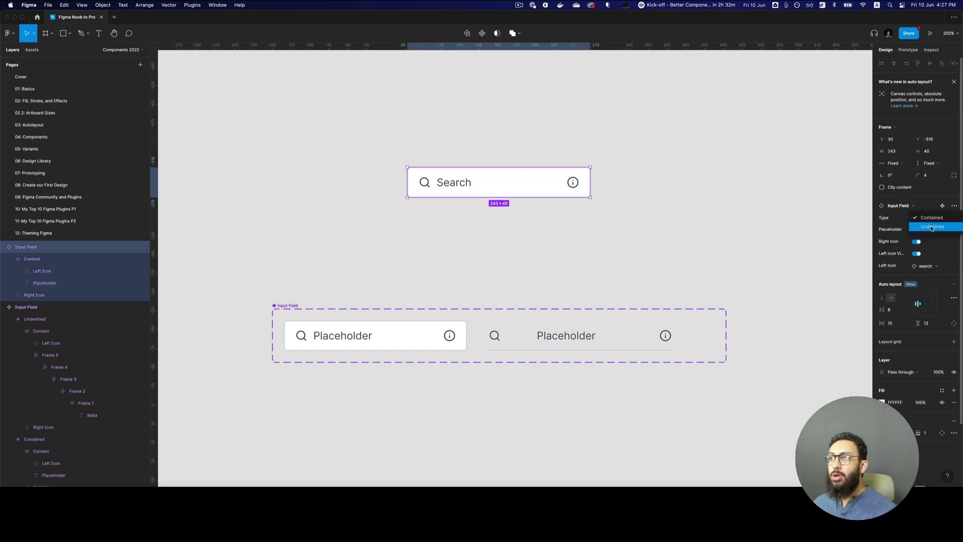
{"action": "left_click", "coordinate": [932, 226]}
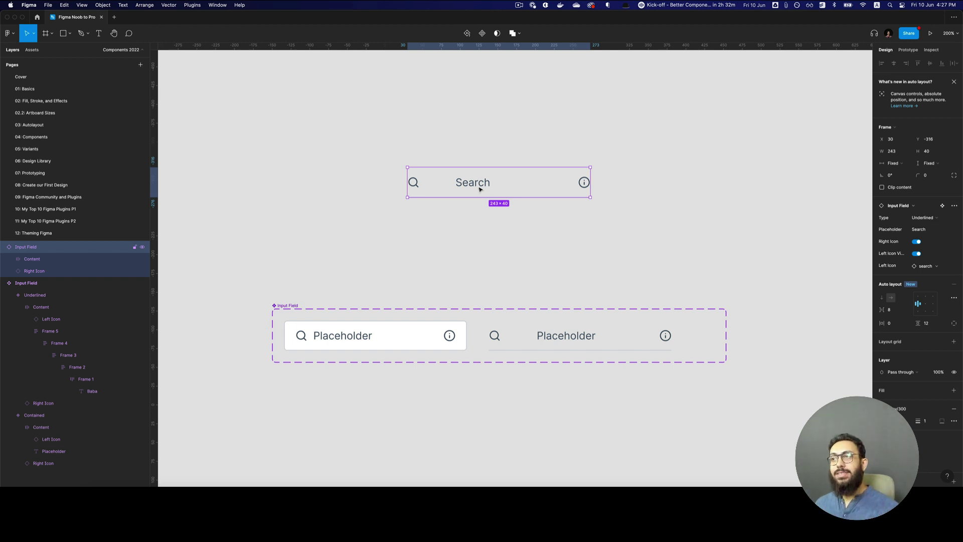
Undo the instance test, the nested frames and the layer rename in the Underlined variant.
{"action": "key", "text": "super+z"}
{"action": "key", "text": "super+z"}
{"action": "key", "text": "super+z"}
{"action": "key", "text": "super+z"}
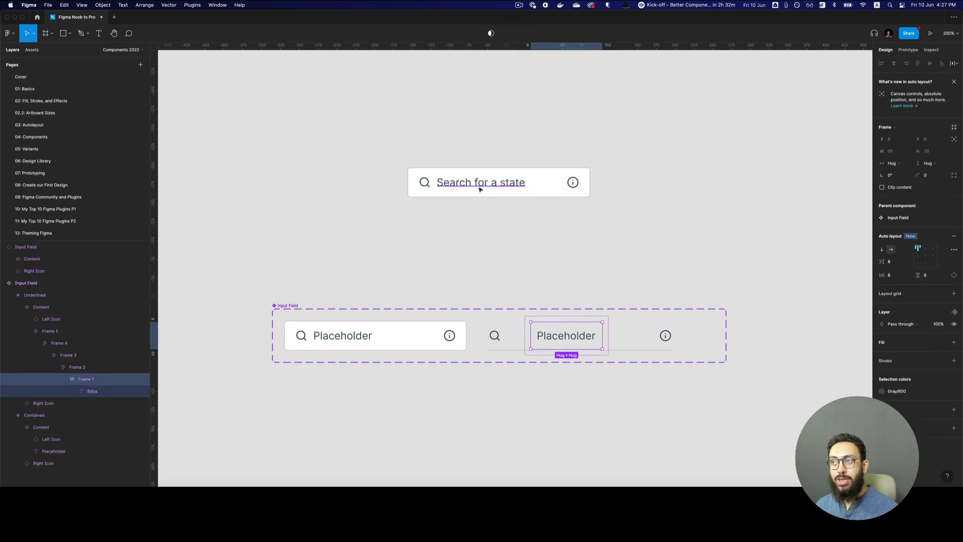
{"action": "key", "text": "super+z"}
{"action": "key", "text": "super+z"}
{"action": "key", "text": "super+z"}
{"action": "key", "text": "super+z"}
{"action": "key", "text": "super+z"}
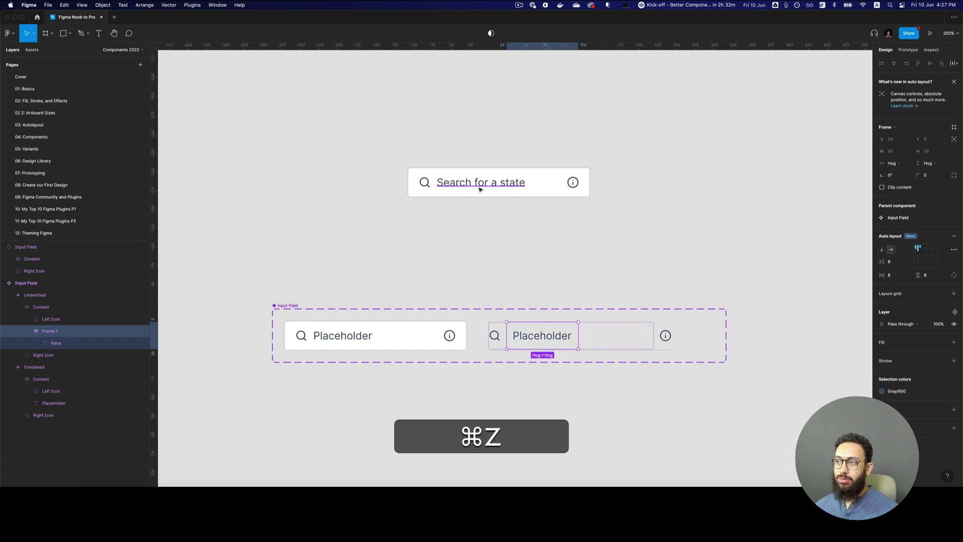
{"action": "key", "text": "super+z"}
{"action": "left_click", "coordinate": [732, 245]}
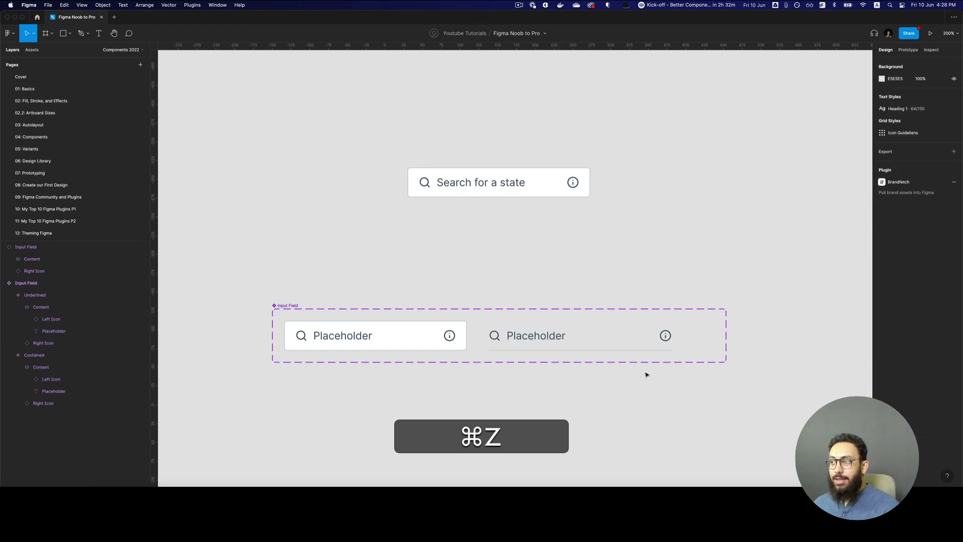
{"action": "left_click", "coordinate": [284, 314]}
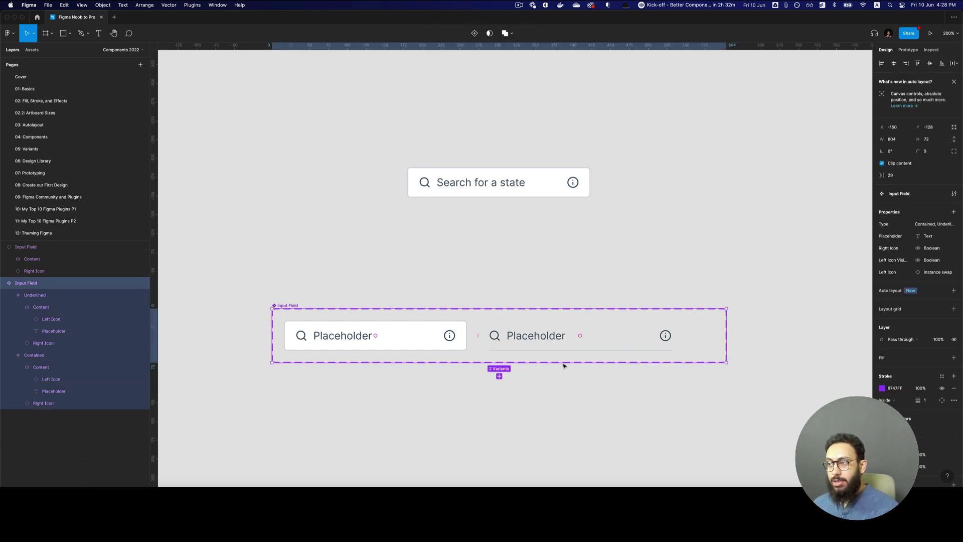
{"action": "key", "text": "z"}
{"action": "key", "text": "alt"}
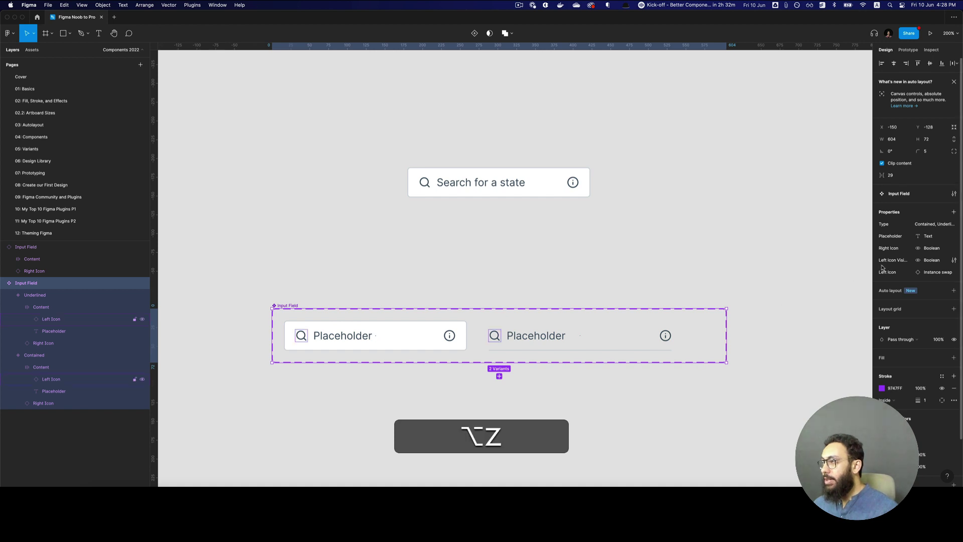
{"action": "left_click", "coordinate": [953, 212]}
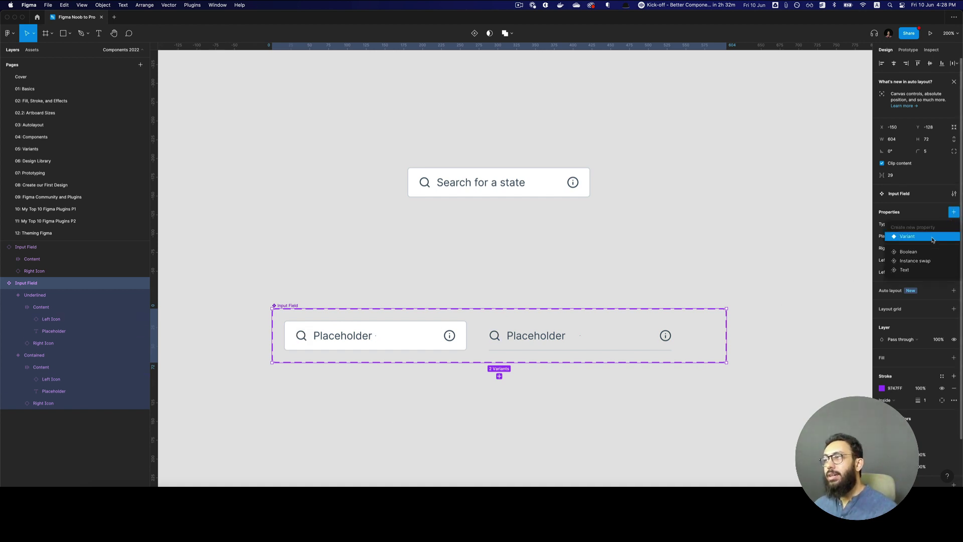
{"action": "key", "text": "Escape"}
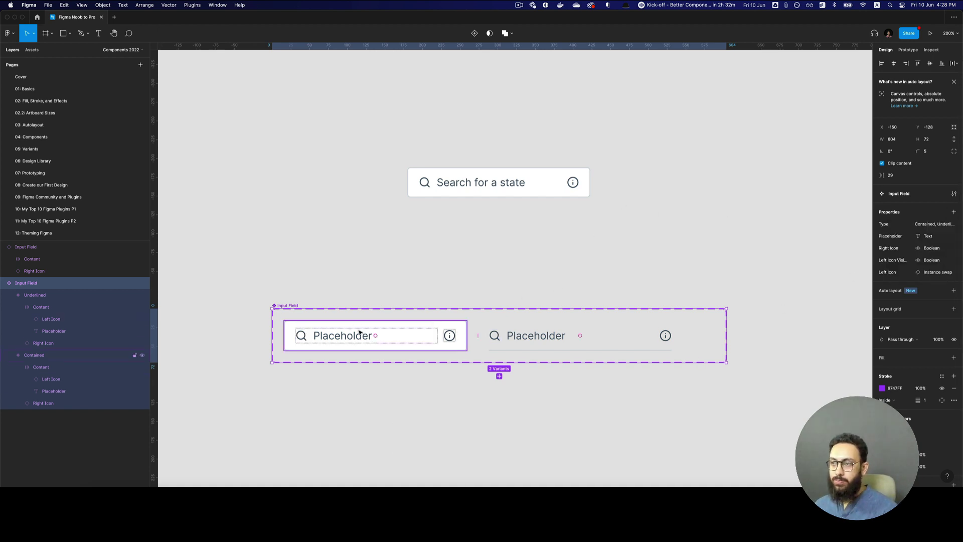
Extend the Input Field component set downward to a height of about 235.
{"action": "left_click", "coordinate": [382, 339]}
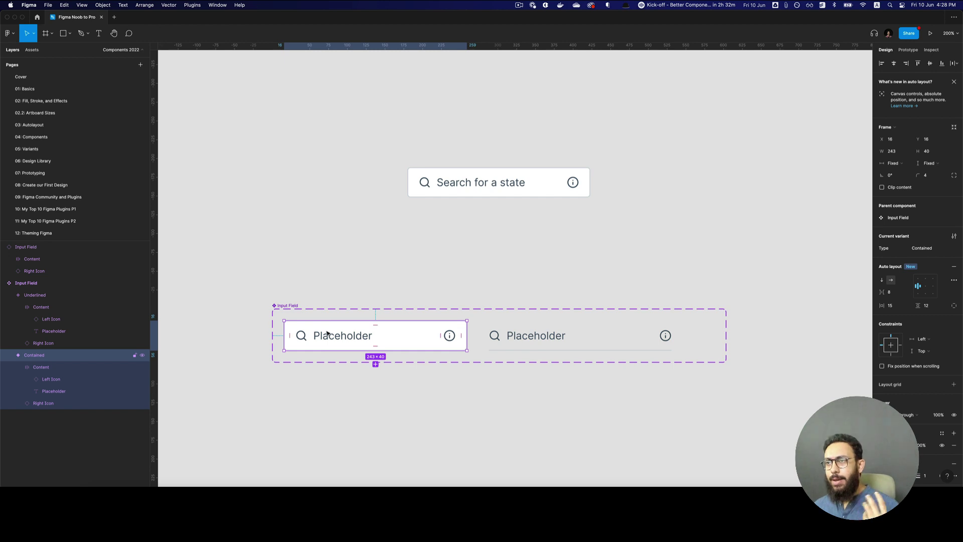
{"action": "key", "text": "Escape"}
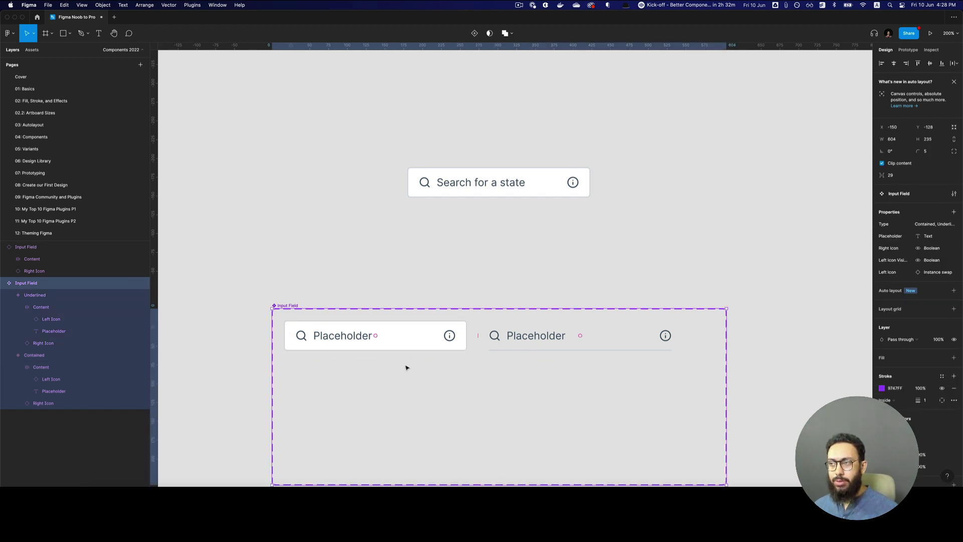
Duplicate the Contained variant below the original to check its linked properties, and delete the duplicate.
{"action": "left_click_drag", "start_coordinate": [401, 335], "coordinate": [413, 384]}
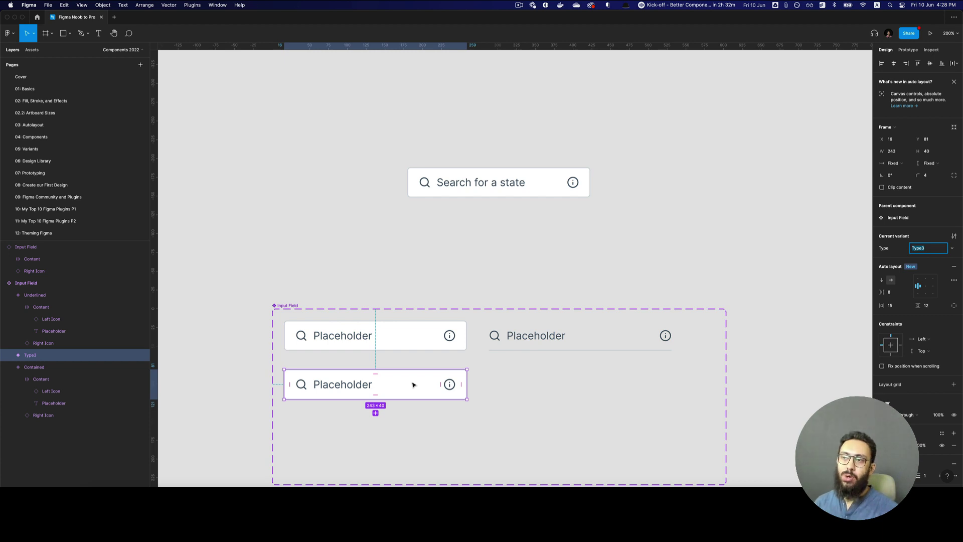
{"action": "left_click", "coordinate": [363, 384], "text": "super"}
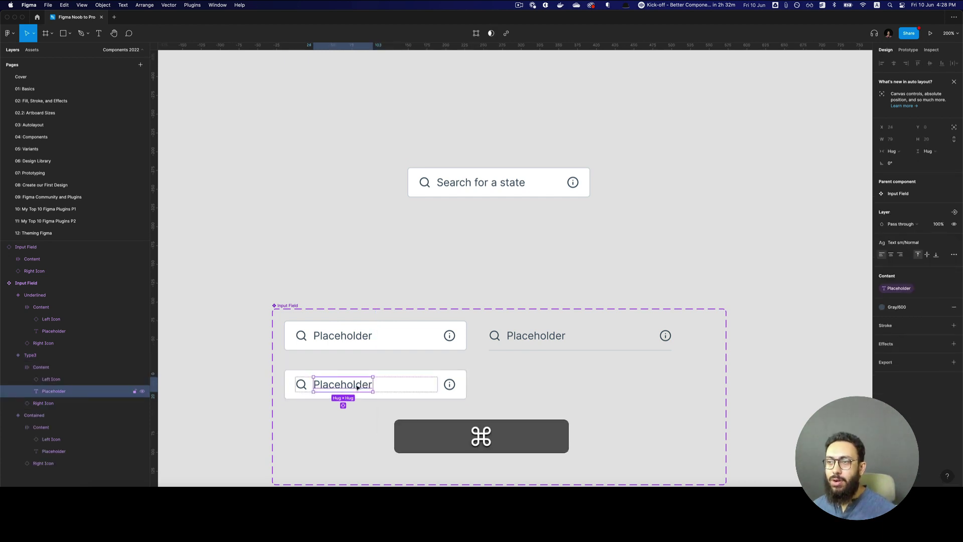
{"action": "left_click", "coordinate": [301, 385]}
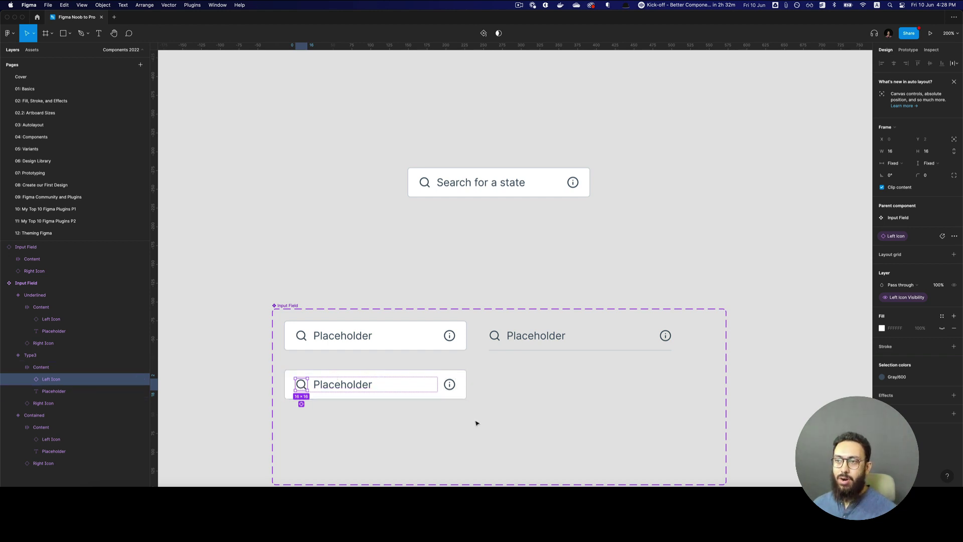
{"action": "left_click", "coordinate": [421, 396]}
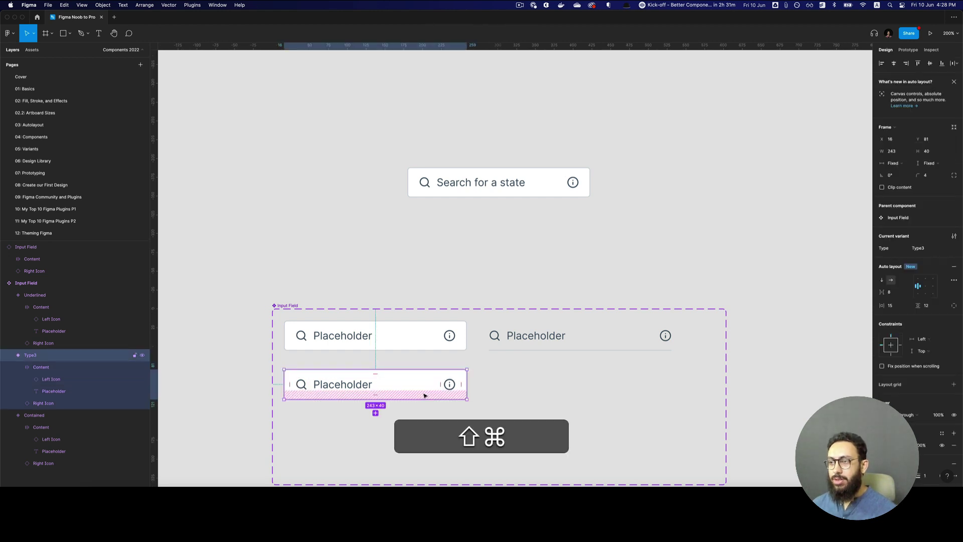
{"action": "key", "text": "BackSpace"}
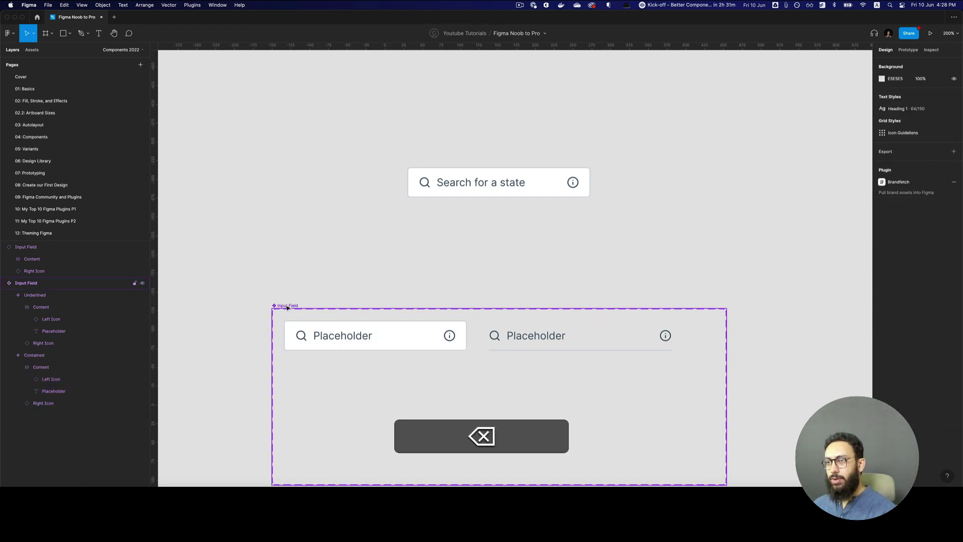
Add a variant property named Size to the Input Field component set.
{"action": "left_click", "coordinate": [954, 211]}
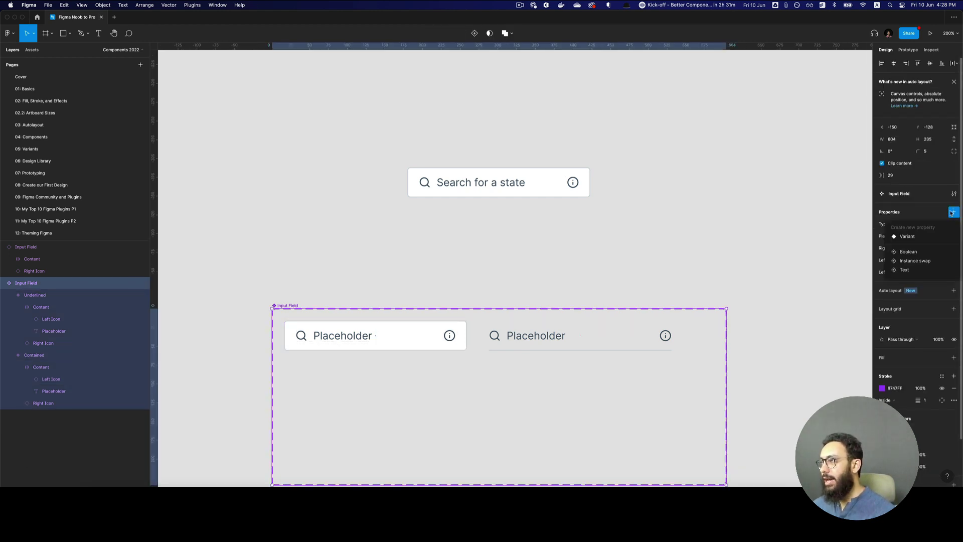
{"action": "left_click", "coordinate": [910, 236]}
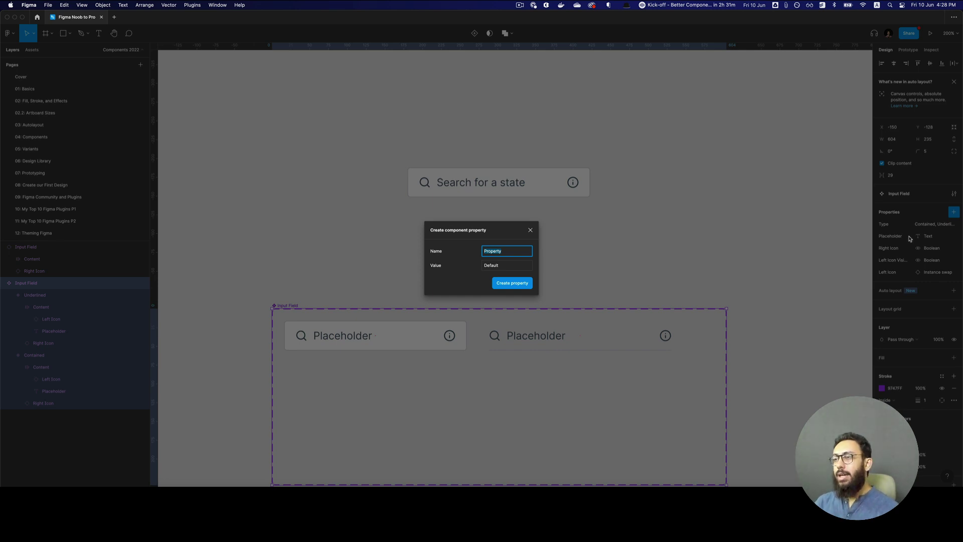
{"action": "type", "text": "Size"}
{"action": "key", "text": "Return"}
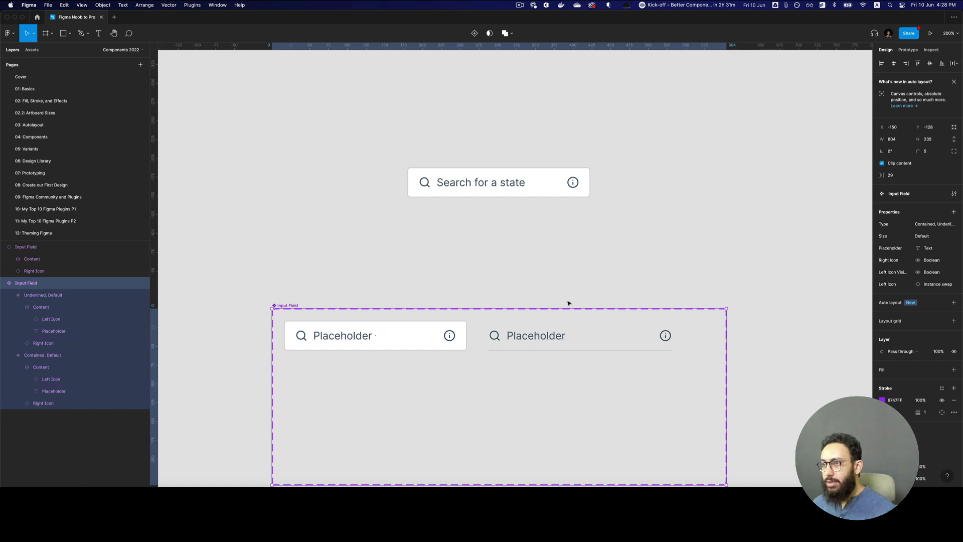
Set the Size value of both the Contained and Underlined variants to Medium.
{"action": "left_click", "coordinate": [391, 337]}
{"action": "left_click", "coordinate": [652, 331], "text": "shift"}
{"action": "left_click", "coordinate": [923, 271]}
{"action": "type", "text": "Medium"}
{"action": "key", "text": "Return"}
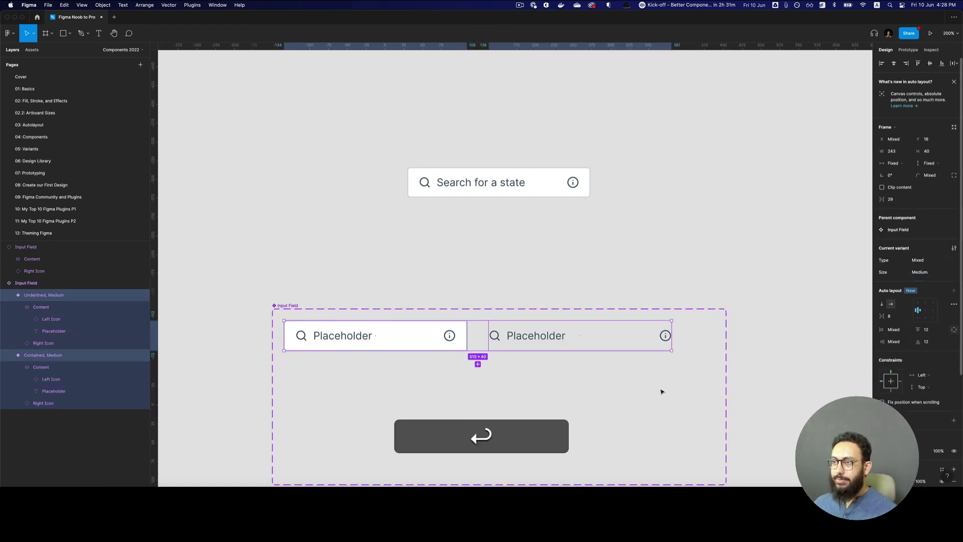
Duplicate both Medium variants directly below the originals and set the duplicates' Size to Small.
{"action": "left_click", "coordinate": [382, 346]}
{"action": "left_click", "coordinate": [550, 346], "text": "shift"}
{"action": "left_click_drag", "start_coordinate": [549, 348], "coordinate": [549, 397]}
{"action": "left_click", "coordinate": [923, 272]}
{"action": "type", "text": "Small"}
{"action": "key", "text": "Return"}
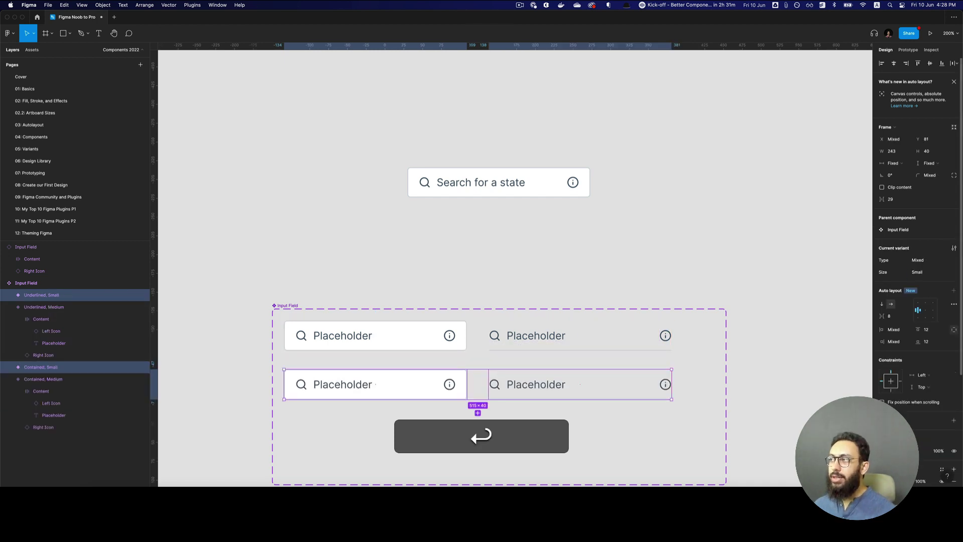
Reduce the height of both Small variants to 36.
{"action": "left_click", "coordinate": [358, 386]}
{"action": "left_click", "coordinate": [570, 389], "text": "shift"}
{"action": "key", "text": "shift+super+Up"}
{"action": "key", "text": "super+Down"}
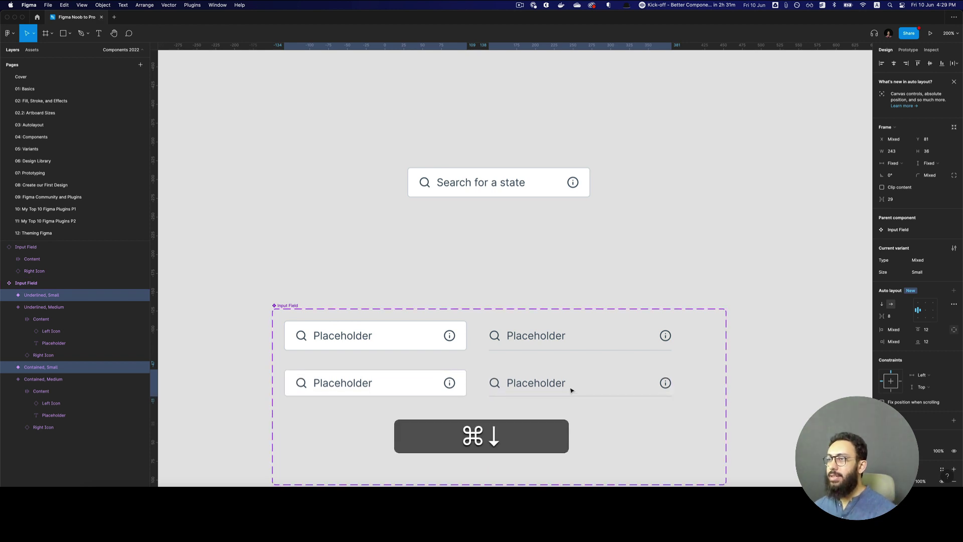
Set the horizontal padding to 12 on the Contained Small variant and to 16 on the Contained Medium variant.
{"action": "left_click", "coordinate": [432, 388]}
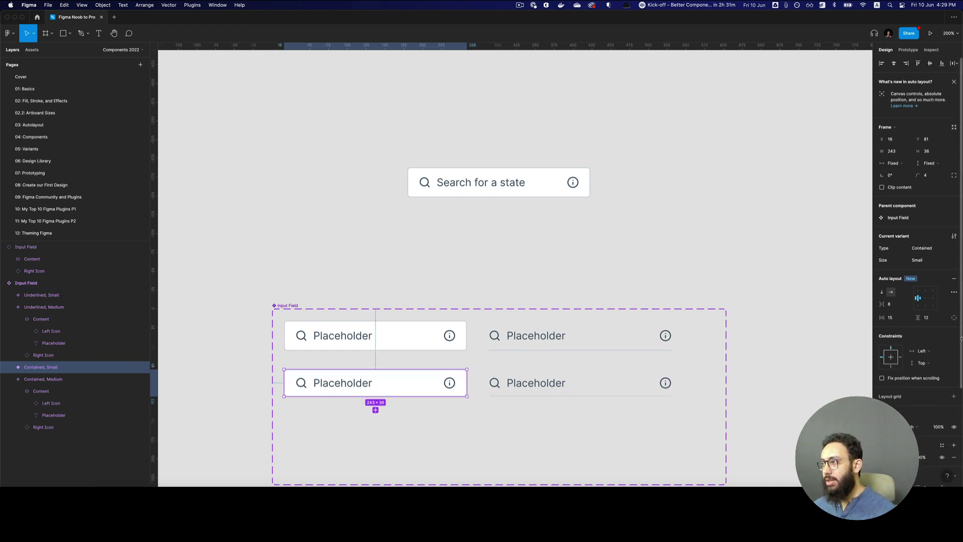
{"action": "left_click", "coordinate": [895, 321]}
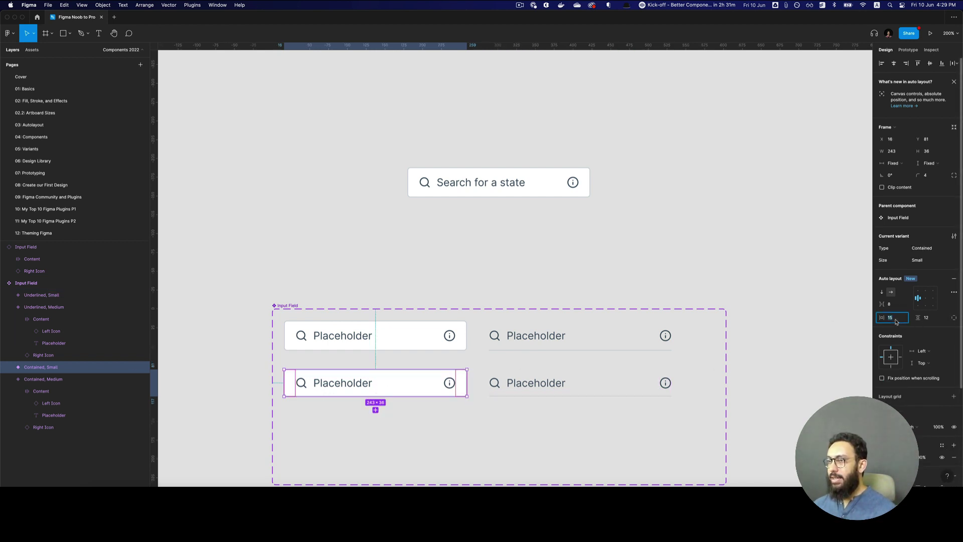
{"action": "type", "text": "8"}
{"action": "key", "text": "Return"}
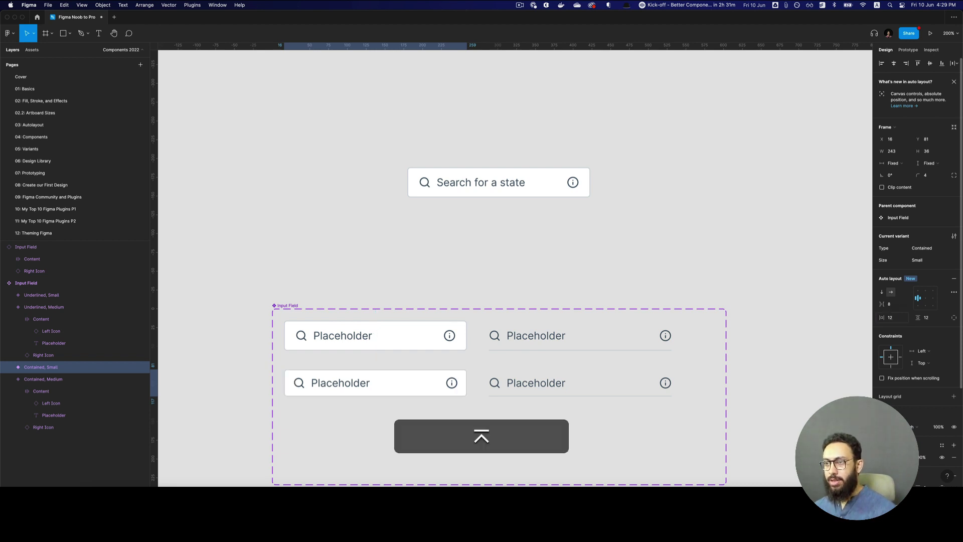
{"action": "left_click", "coordinate": [451, 346]}
{"action": "left_click", "coordinate": [891, 318]}
{"action": "type", "text": "16"}
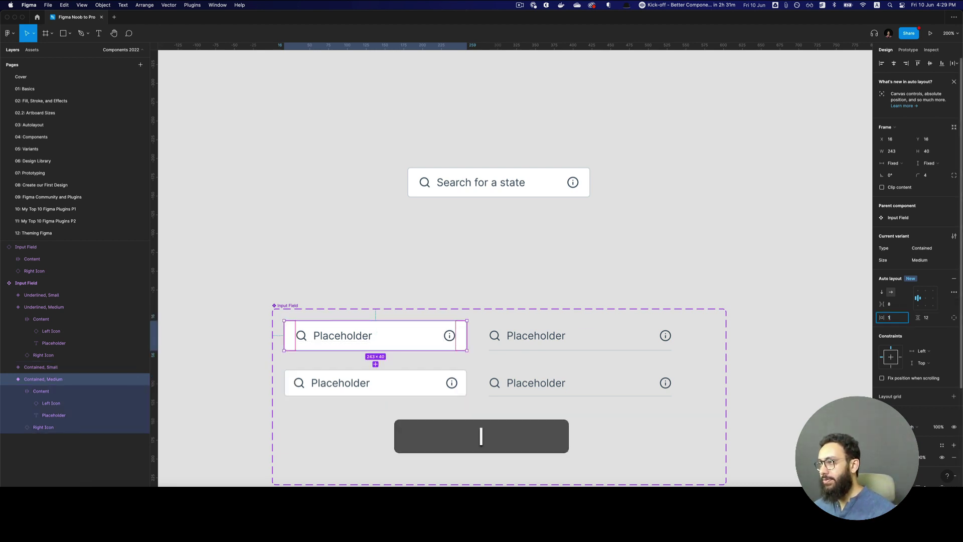
{"action": "key", "text": "Return"}
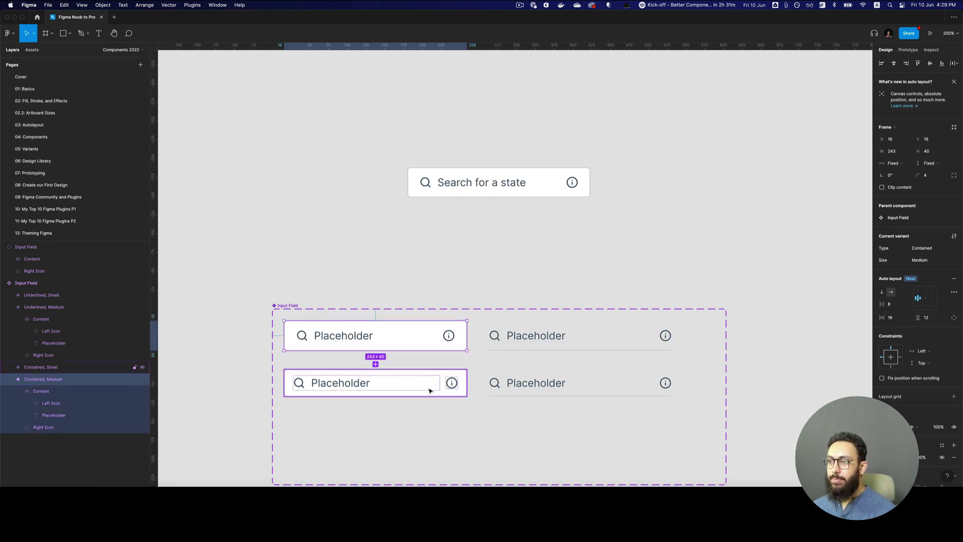
Reduce the left and right icons in the Contained Small variant to 14 × 14.
{"action": "left_click", "coordinate": [431, 389]}
{"action": "double_click", "coordinate": [300, 389]}
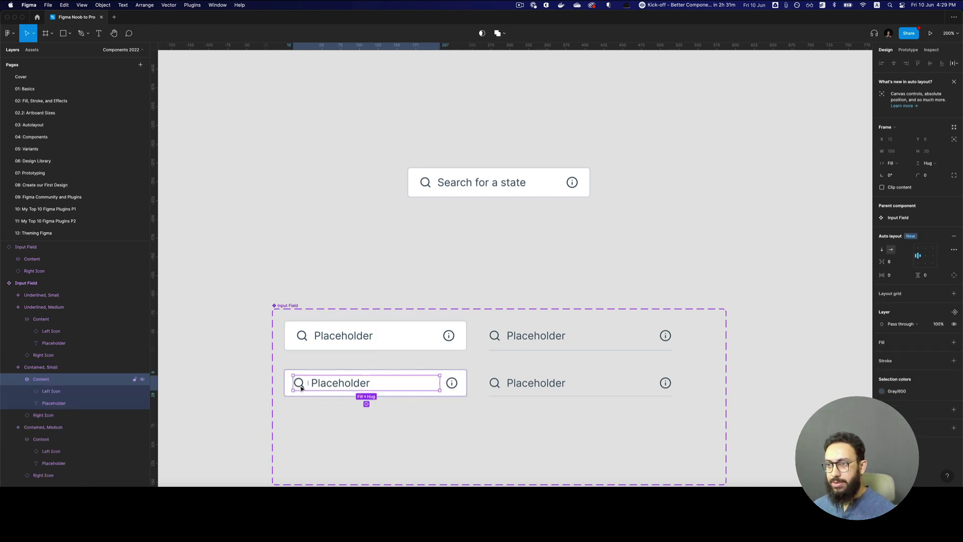
{"action": "double_click", "coordinate": [301, 388]}
{"action": "left_click", "coordinate": [452, 383], "text": "shift+super"}
{"action": "key", "text": "shift+super+s"}
{"action": "key", "text": "Return"}
{"action": "left_click", "coordinate": [447, 416]}
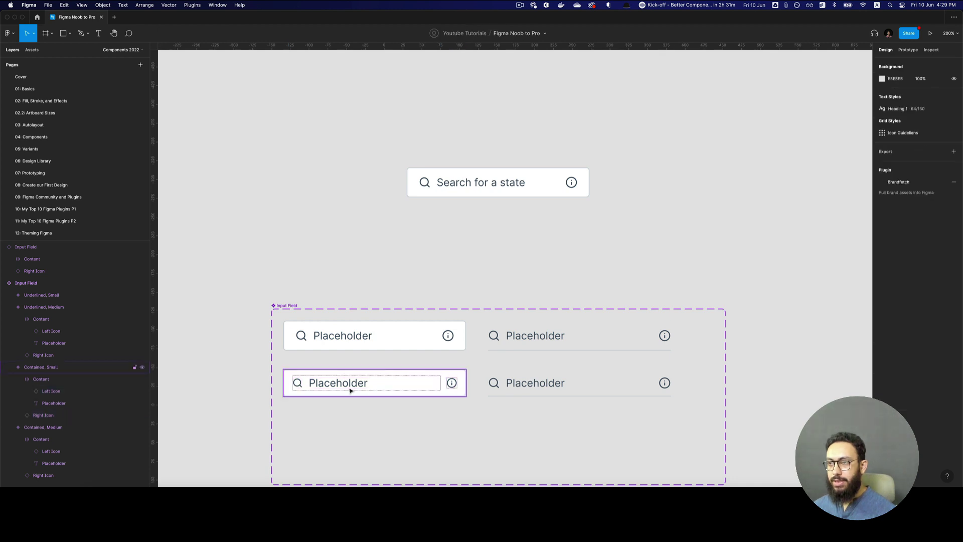
Set the spacing between the left icon and placeholder text in the Contained Small variant to 6.
{"action": "left_click", "coordinate": [351, 390]}
{"action": "double_click", "coordinate": [351, 389]}
{"action": "left_click", "coordinate": [305, 383]}
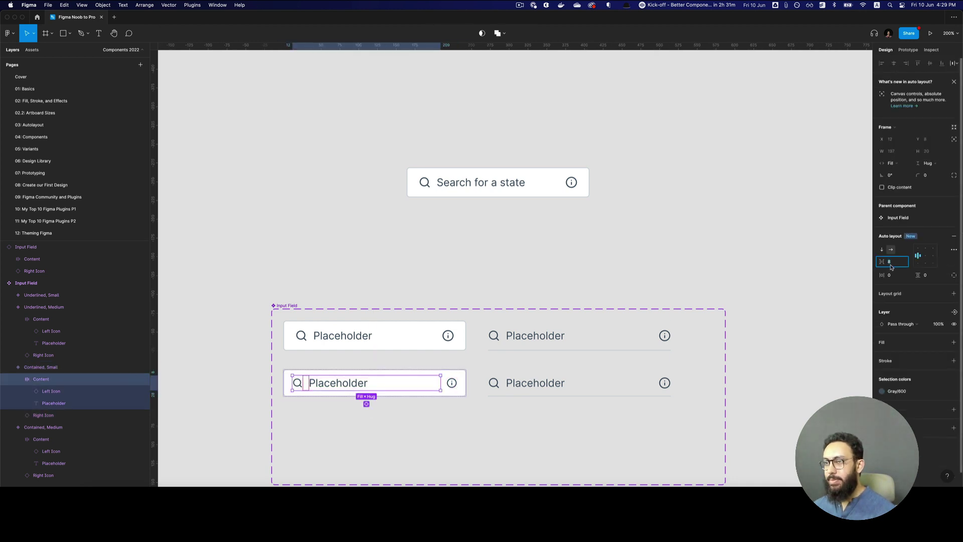
{"action": "type", "text": "6"}
{"action": "key", "text": "Return"}
Apply the Text xs/Normal style to the placeholder text of the Contained Small variant.
{"action": "left_click", "coordinate": [342, 386], "text": "super"}
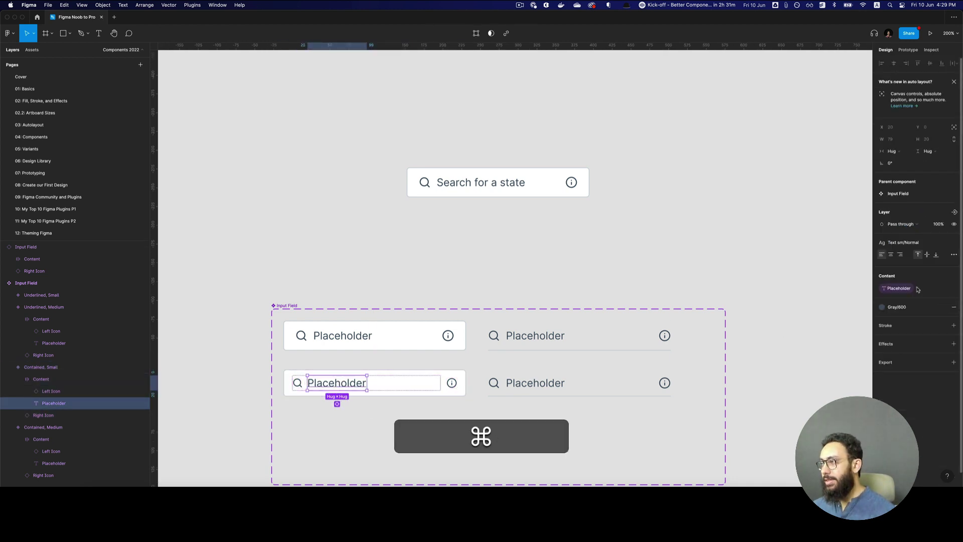
{"action": "left_click", "coordinate": [918, 245]}
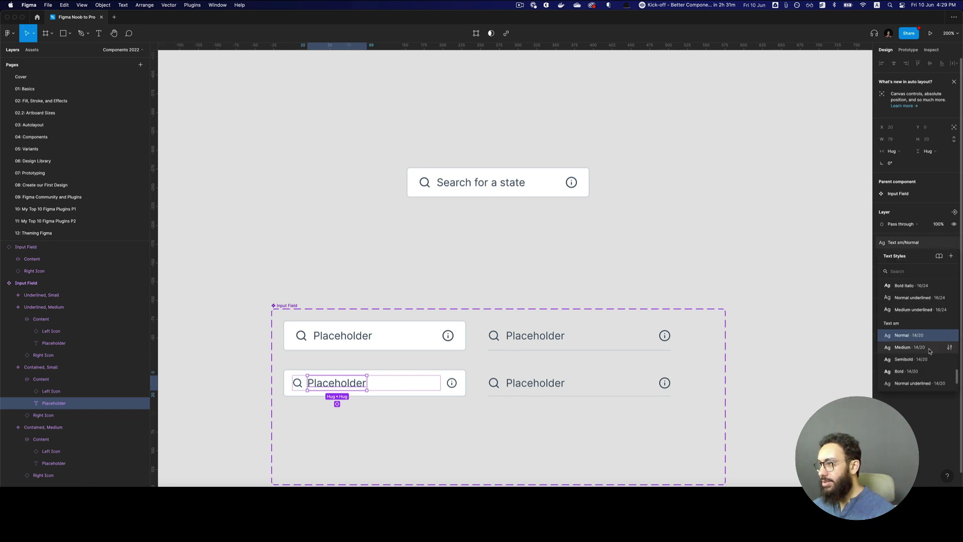
{"action": "key", "text": "Escape"}
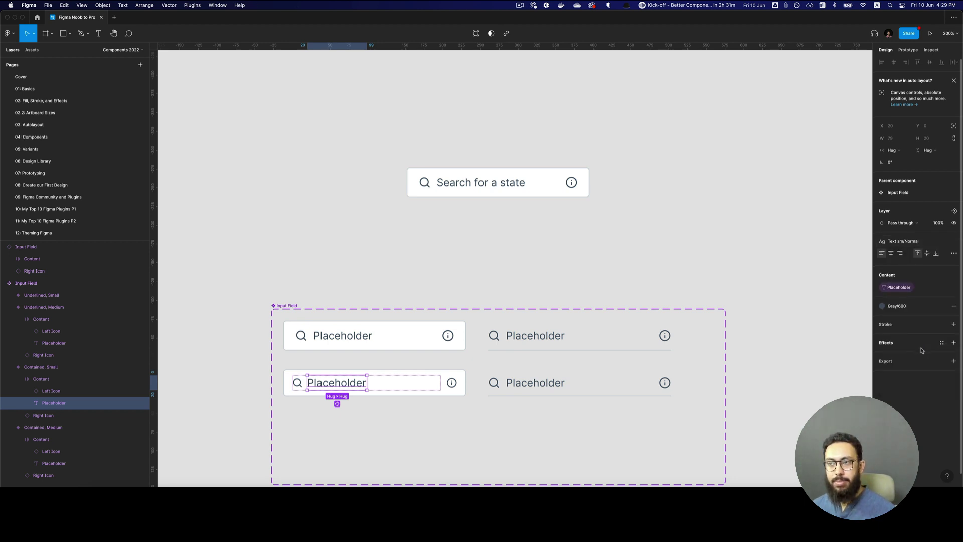
{"action": "key", "text": "alt+super+c"}
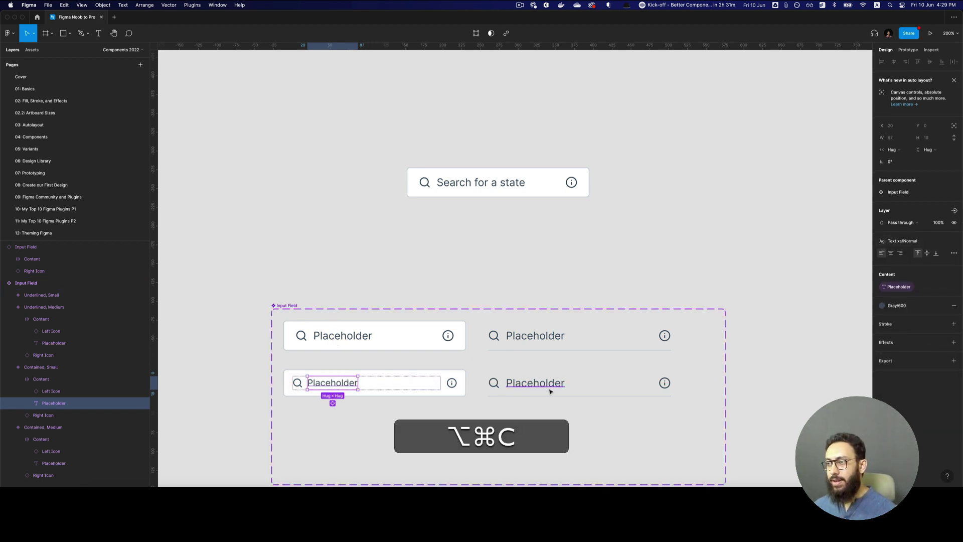
{"action": "left_click", "coordinate": [534, 383], "text": "super"}
{"action": "key", "text": "Escape"}
Replace the content and right icon of the Underlined Small variant with copies of those from the Contained Small variant.
{"action": "left_click", "coordinate": [445, 387], "text": "super"}
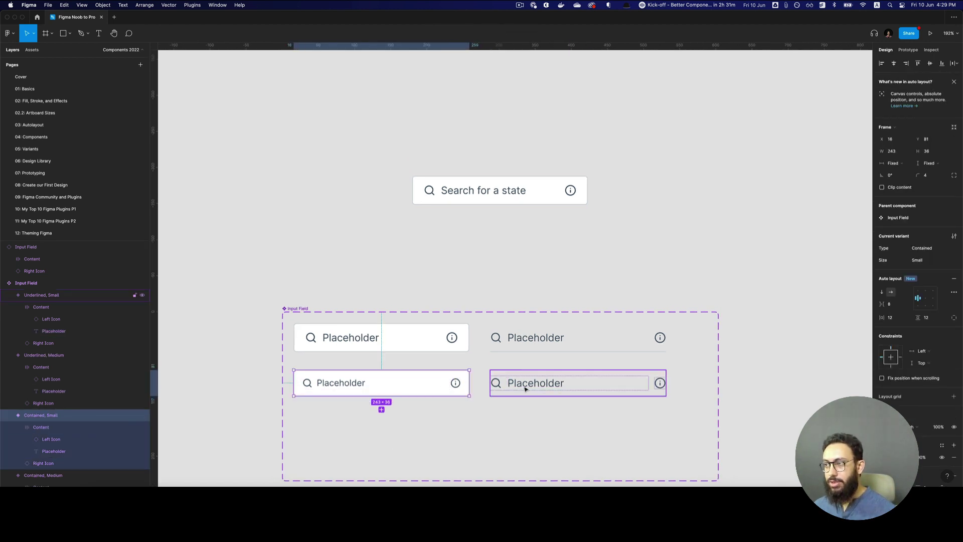
{"action": "left_click", "coordinate": [455, 384]}
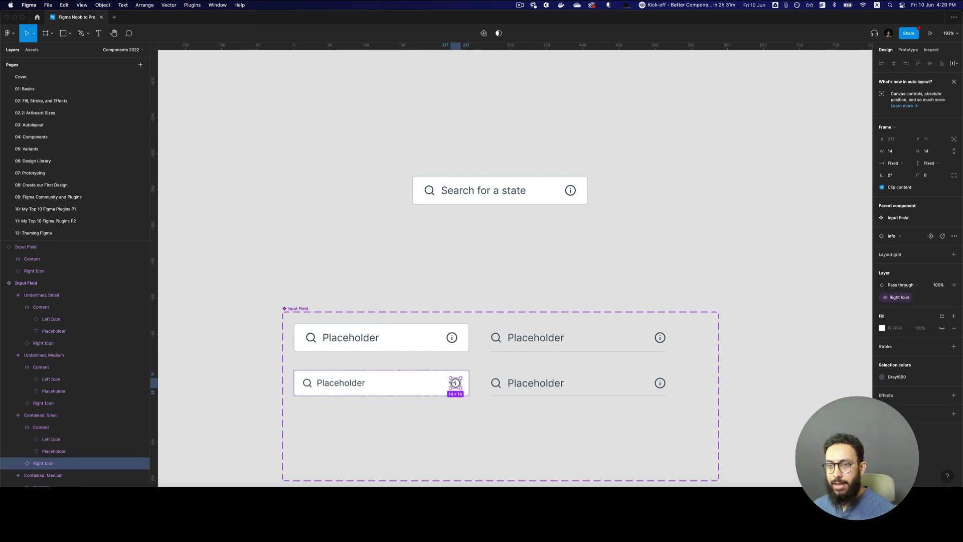
{"action": "key", "text": "super+c"}
{"action": "left_click", "coordinate": [554, 379]}
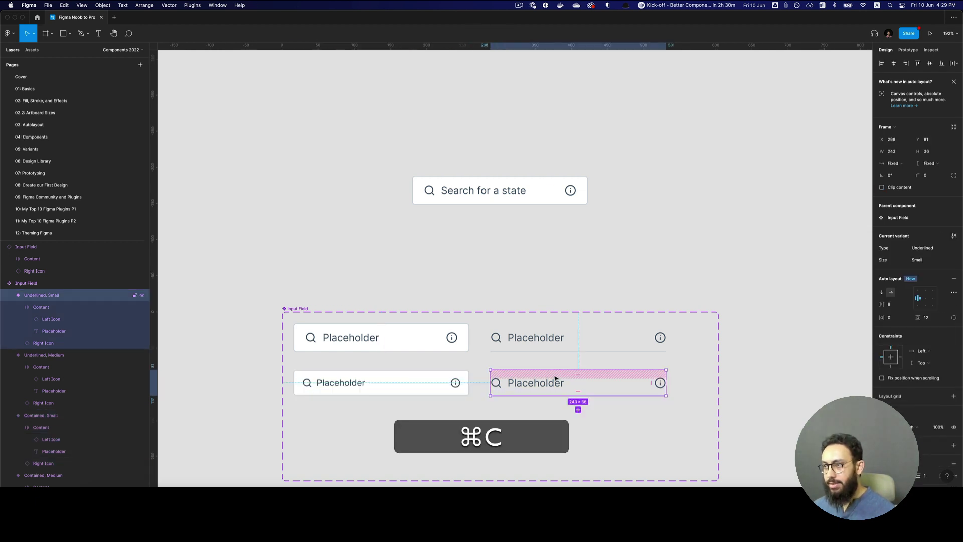
{"action": "key", "text": "Return"}
{"action": "key", "text": "super+v"}
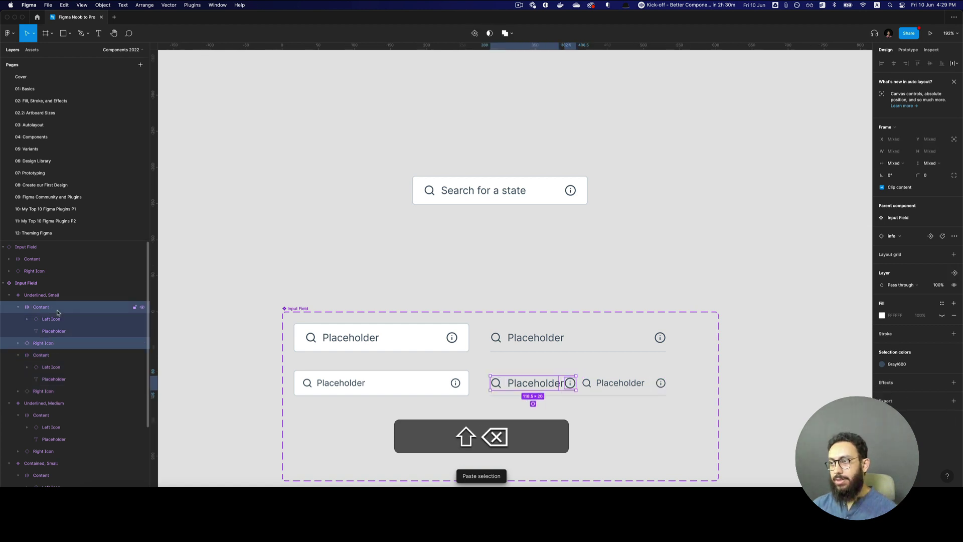
{"action": "key", "text": "shift+BackSpace"}
Place an instance of the Underlined Small variant on the empty canvas outside the Input Field component set.
{"action": "left_click", "coordinate": [602, 390]}
{"action": "key", "text": "space"}
{"action": "left_click_drag", "start_coordinate": [602, 394], "coordinate": [781, 378]}
{"action": "key", "text": "alt"}
{"action": "scroll", "coordinate": [703, 372], "scroll_direction": "right", "scroll_amount": 5}
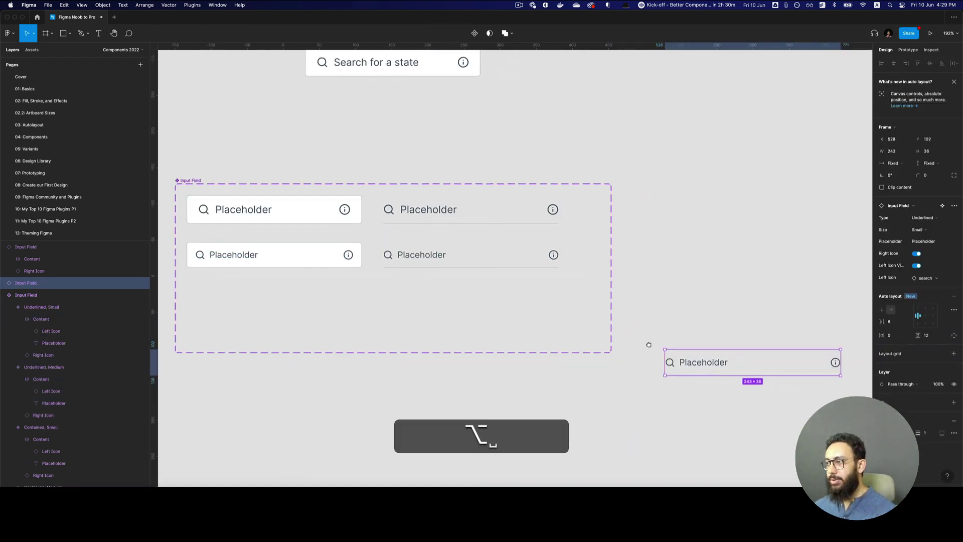
Change the new instance's placeholder text to State.
{"action": "double_click", "coordinate": [613, 339]}
{"action": "type", "text": "State"}
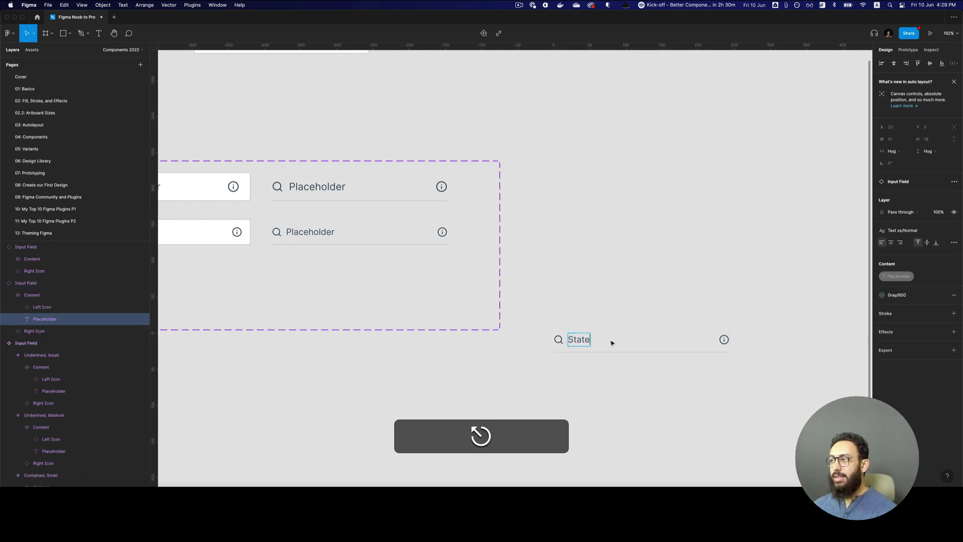
{"action": "key", "text": "Escape"}
{"action": "key", "text": "Escape"}
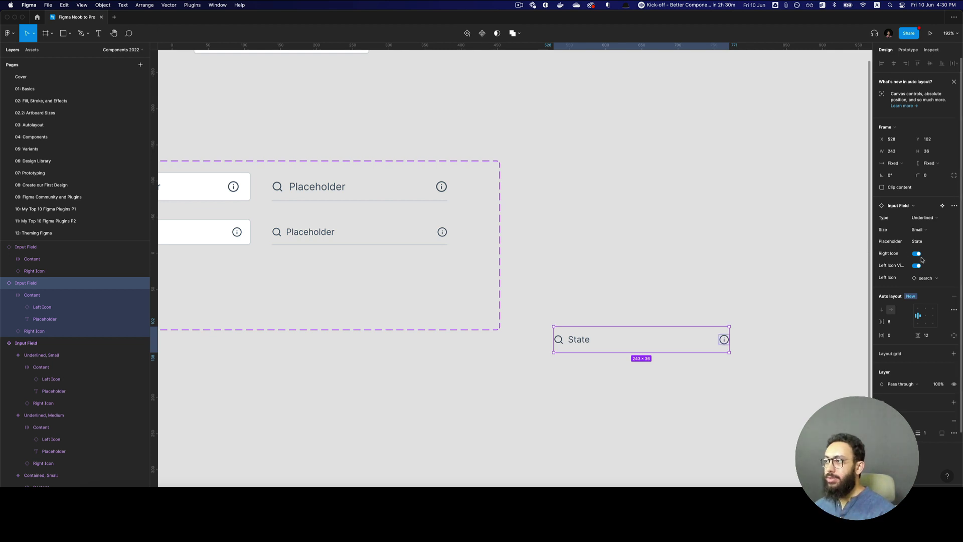
Switch the State instance's Type to Contained and its Size to Medium.
{"action": "left_click", "coordinate": [935, 218]}
{"action": "left_click", "coordinate": [925, 207]}
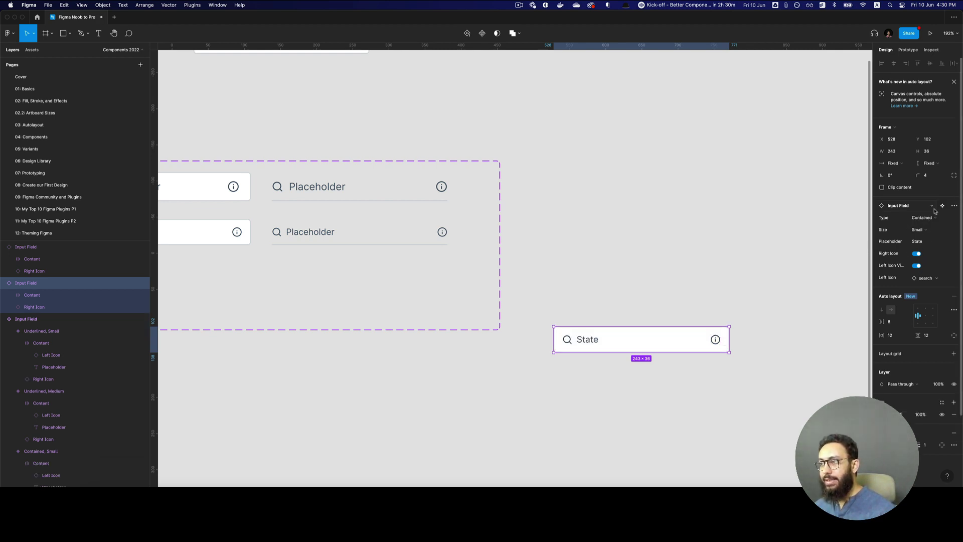
{"action": "left_click", "coordinate": [927, 230]}
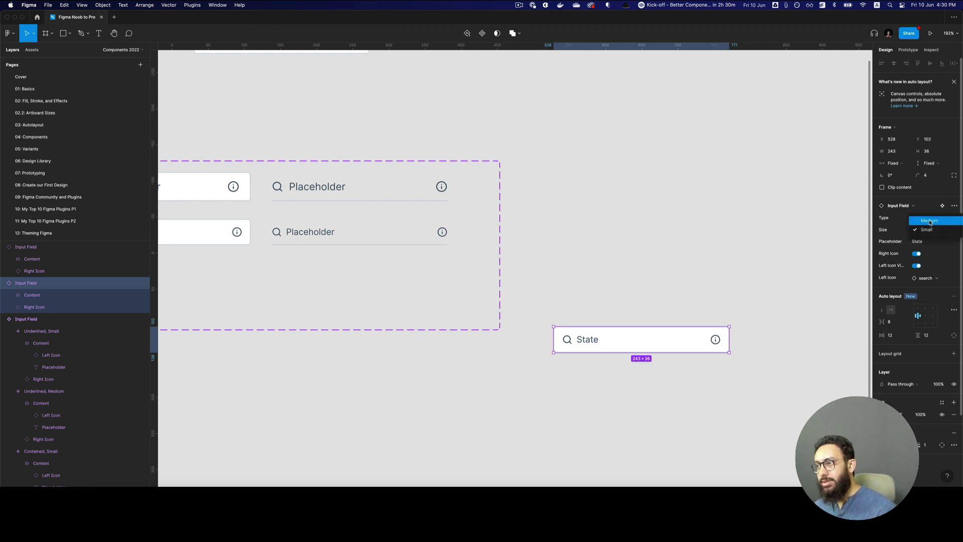
{"action": "left_click", "coordinate": [928, 224]}
{"action": "left_click", "coordinate": [684, 277]}
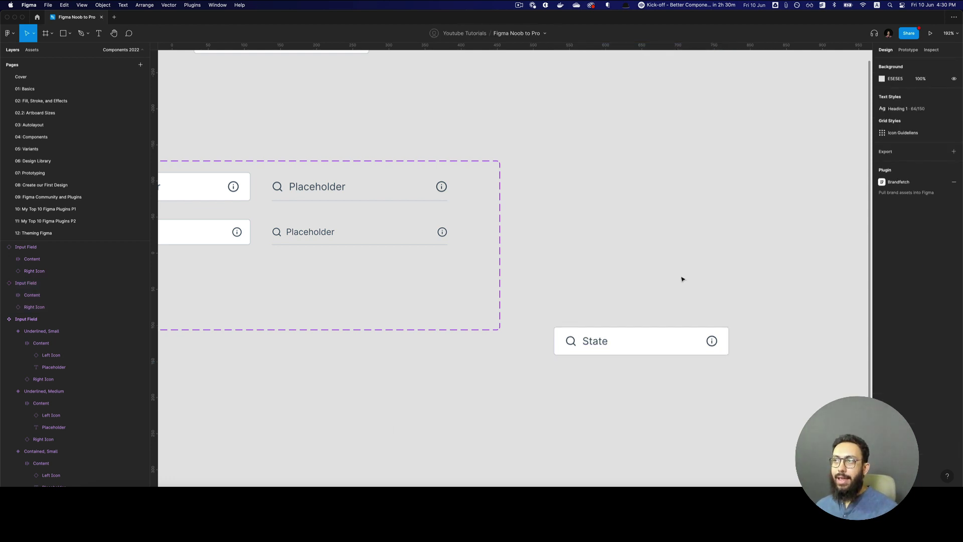
Remove both test instances from the canvas, leaving only the Input Field component set.
{"action": "key", "text": "z"}
{"action": "left_click", "coordinate": [681, 278], "text": "alt"}
{"action": "left_click_drag", "start_coordinate": [432, 121], "coordinate": [511, 162]}
{"action": "key", "text": "super+x"}
{"action": "left_click_drag", "start_coordinate": [722, 337], "coordinate": [640, 277]}
{"action": "key", "text": "super+x"}
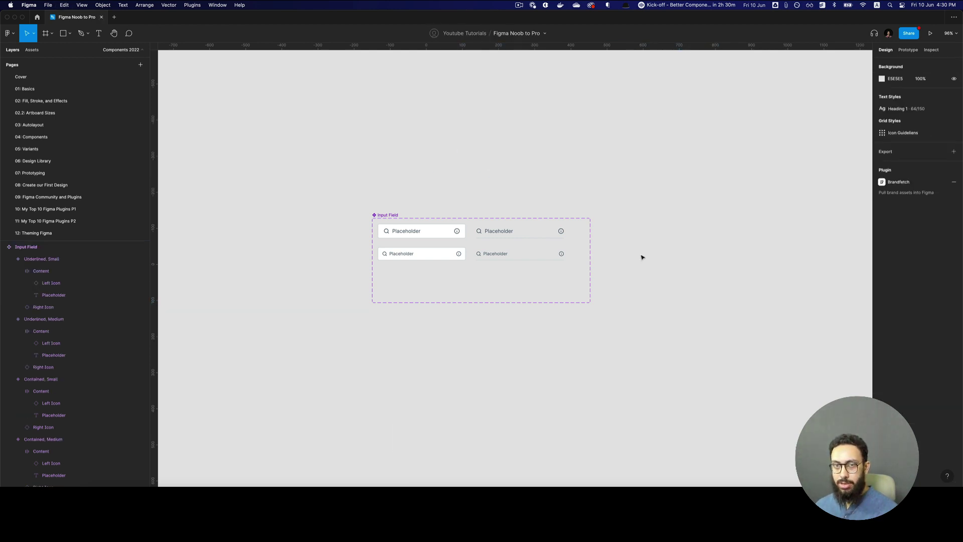